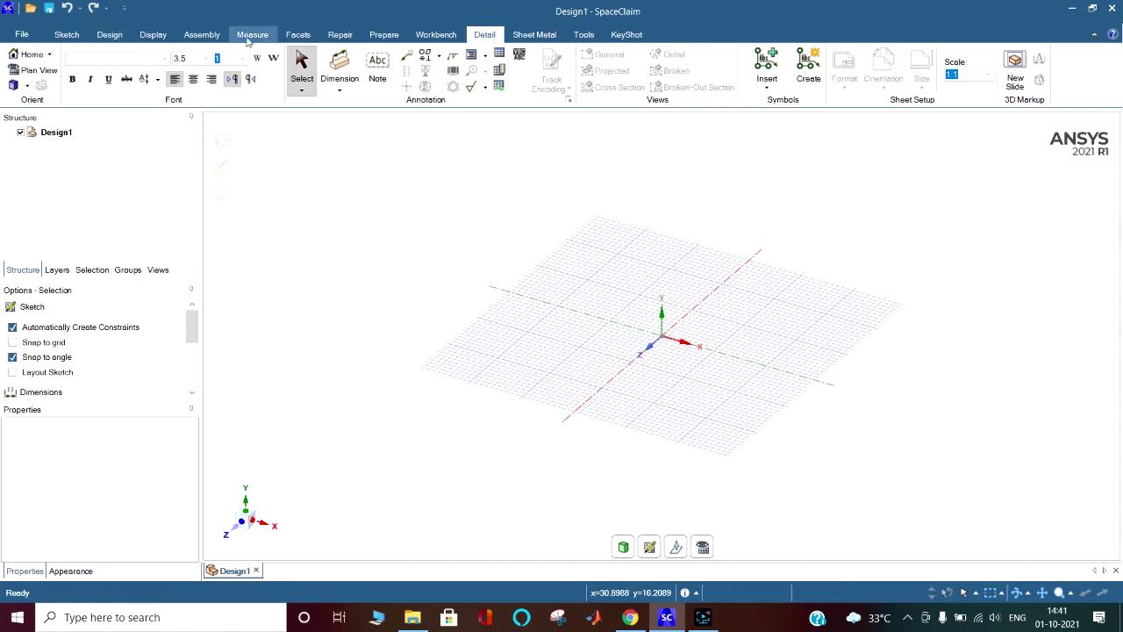
Step: Open the Arcon design file from the Downloads folder
{"action": "left_click", "coordinate": [257, 39]}
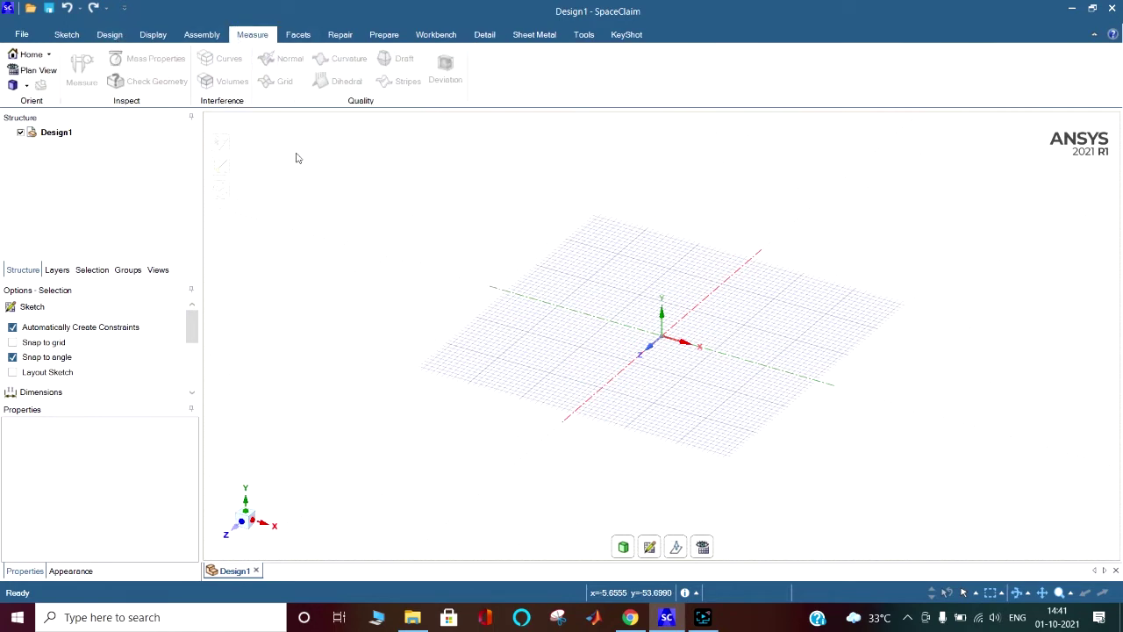
{"action": "left_click", "coordinate": [22, 35]}
{"action": "left_click", "coordinate": [42, 102]}
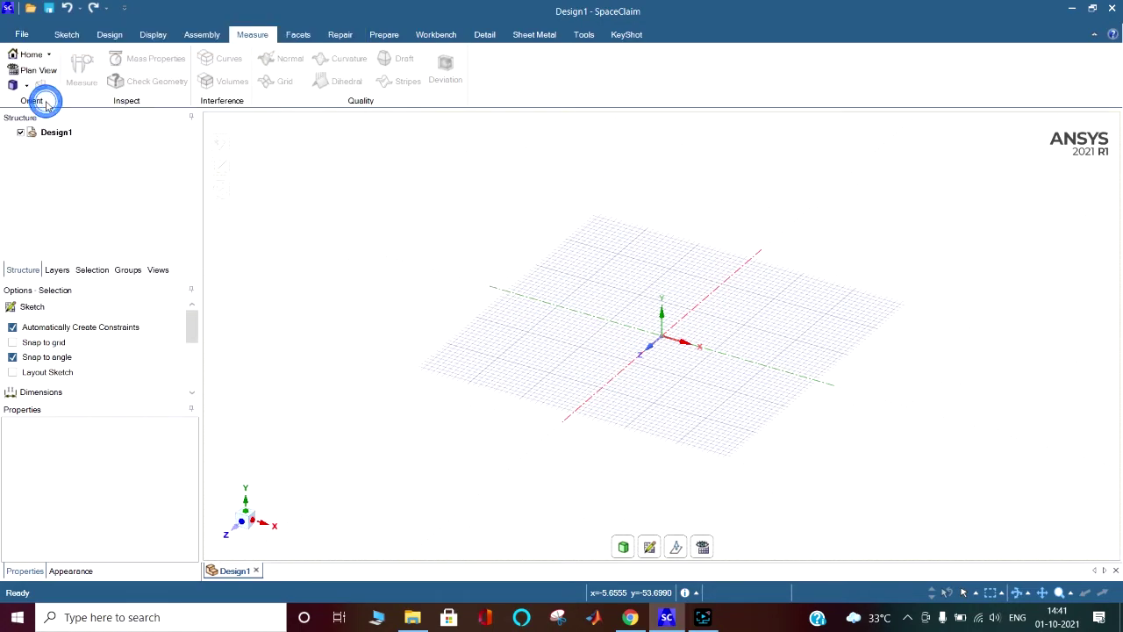
{"action": "left_click", "coordinate": [260, 195]}
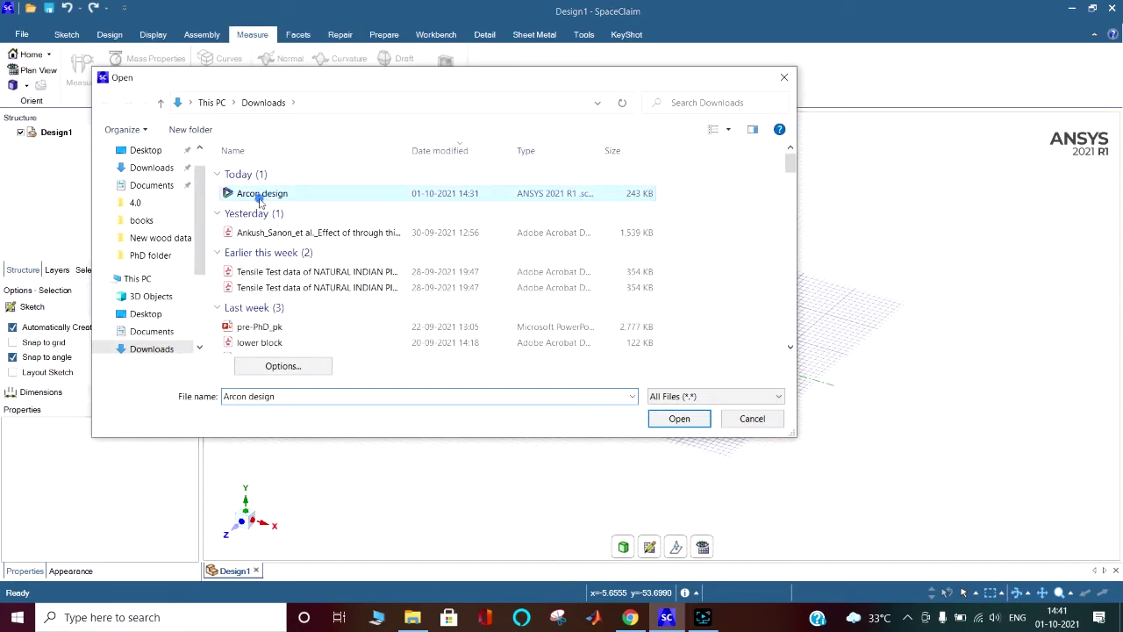
{"action": "left_click", "coordinate": [678, 420]}
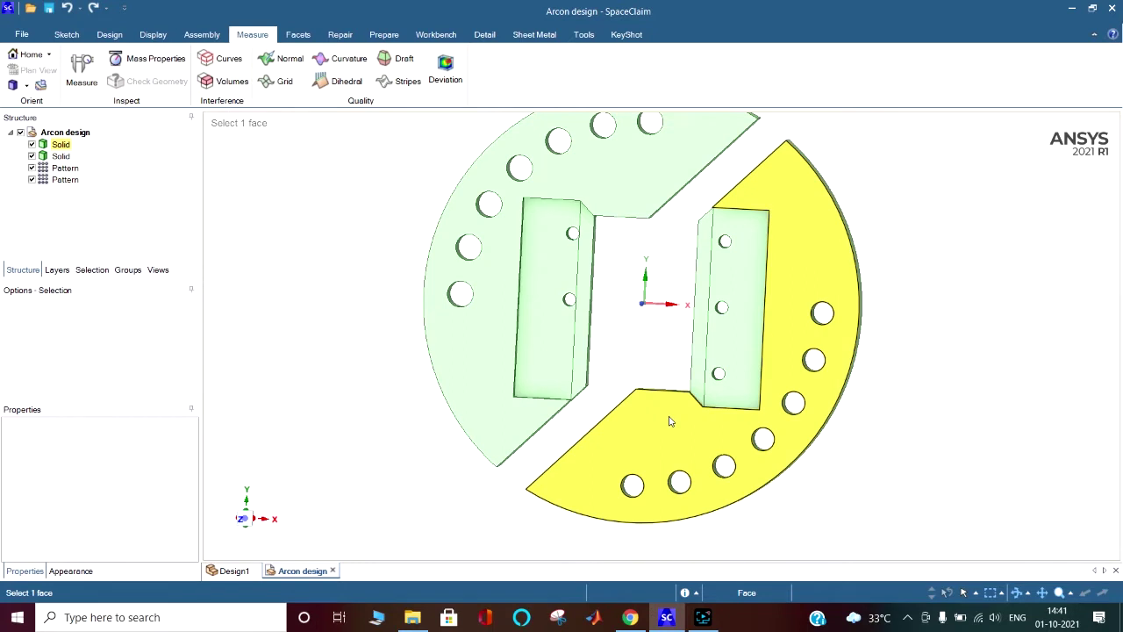
Step: Orient the view along the Z axis and highlight each of the two solids in turn to identify them
{"action": "left_click", "coordinate": [246, 518]}
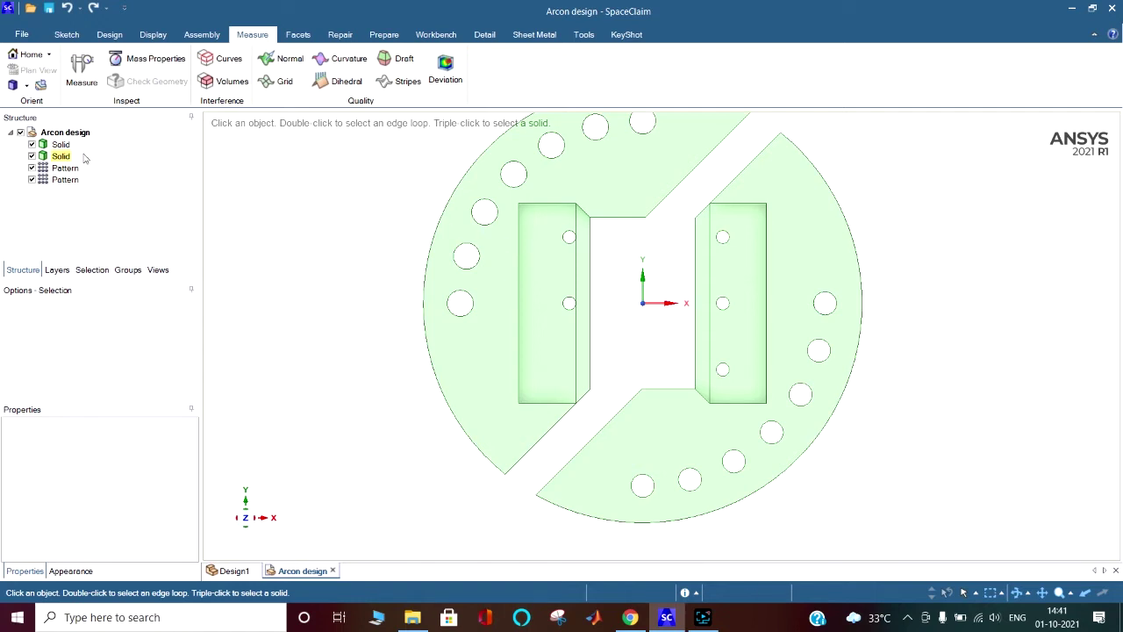
{"action": "left_click", "coordinate": [55, 146]}
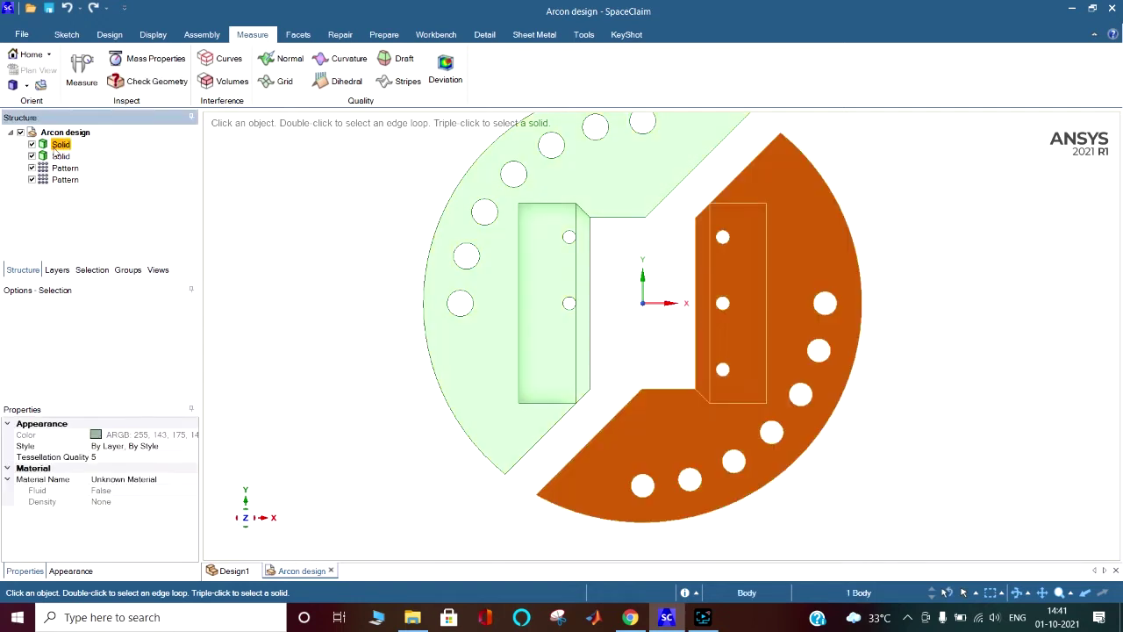
{"action": "left_click", "coordinate": [60, 156]}
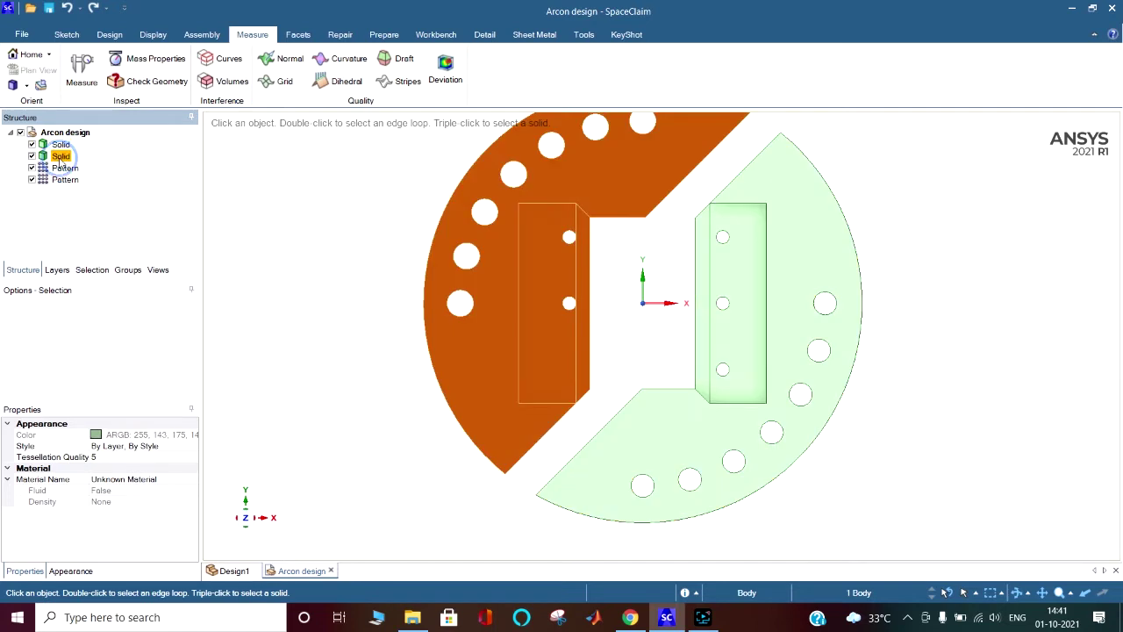
{"action": "left_click", "coordinate": [602, 314]}
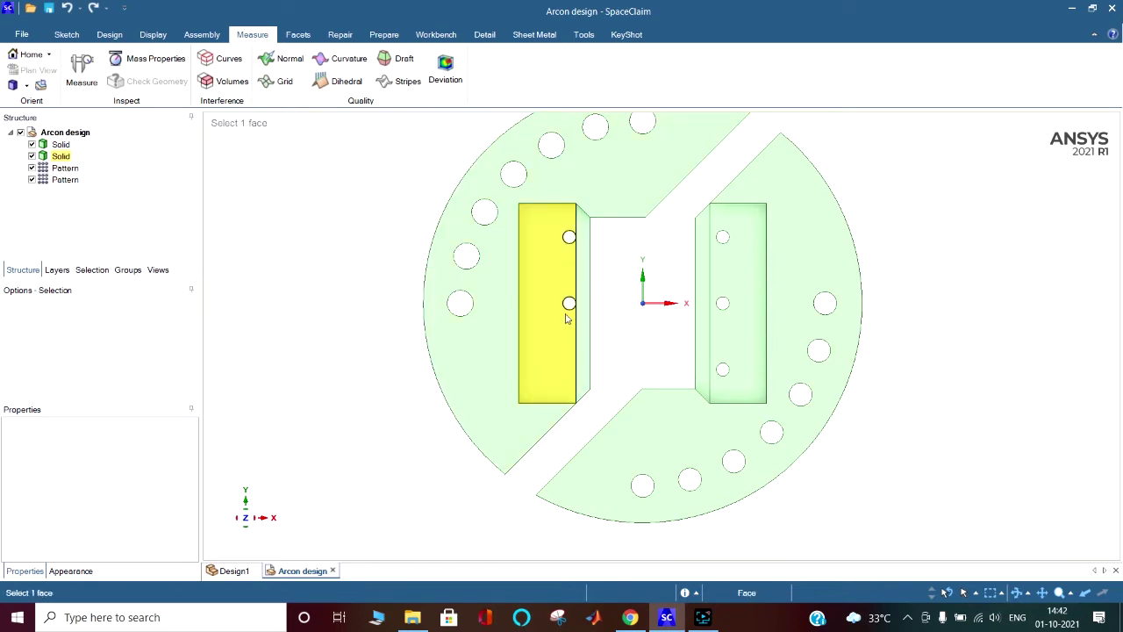
Step: Measure the distance between the centres of the two small holes in the left half's pocket
{"action": "left_click", "coordinate": [88, 70]}
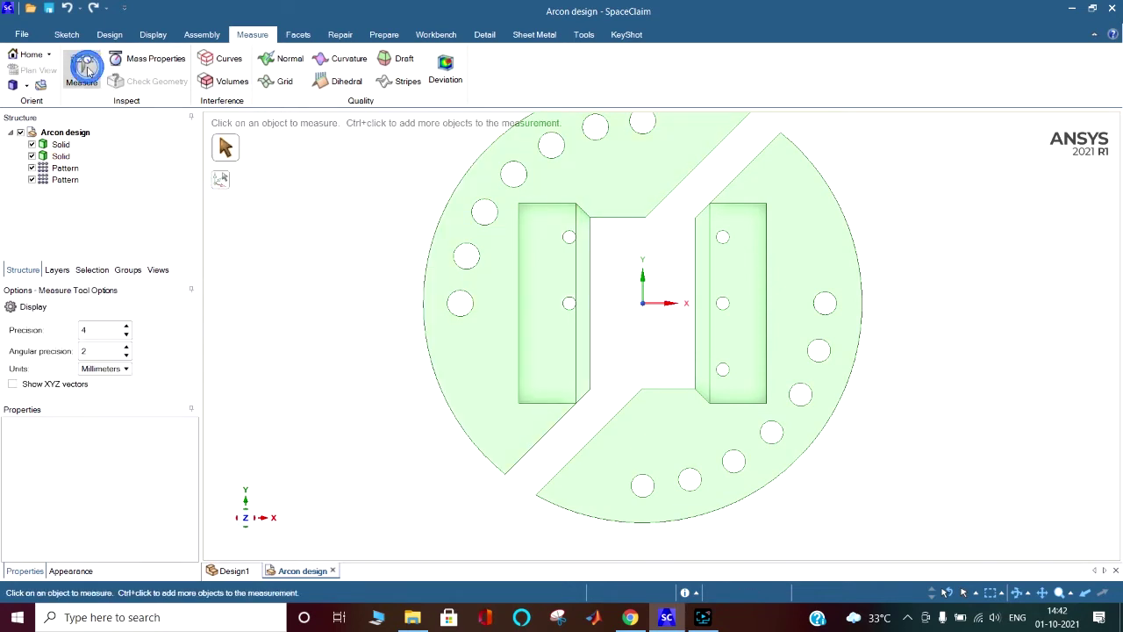
{"action": "left_click", "coordinate": [569, 238]}
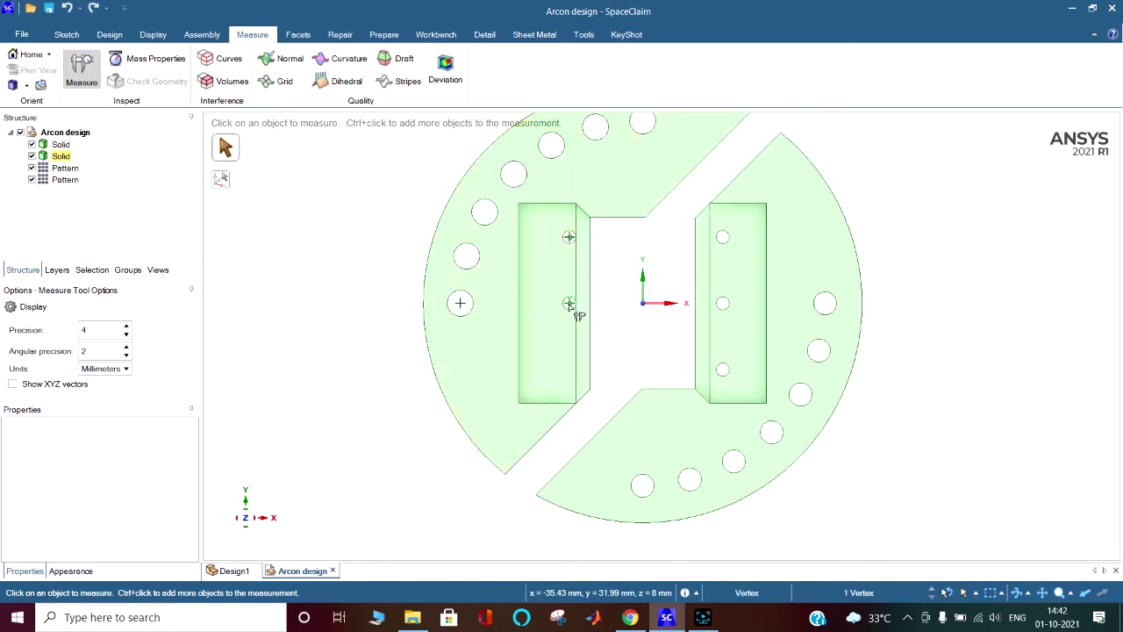
{"action": "left_click", "coordinate": [570, 305], "text": "ctrl"}
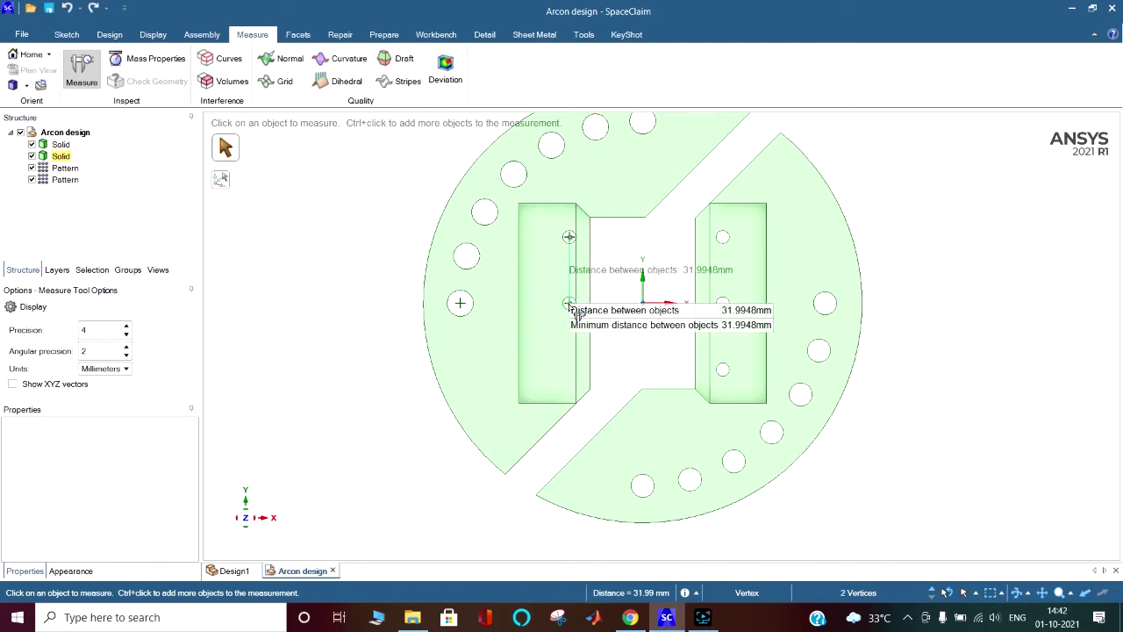
Step: Try to measure the spacing between the centres of the top and middle small holes in the right half's pocket
{"action": "left_click", "coordinate": [722, 237]}
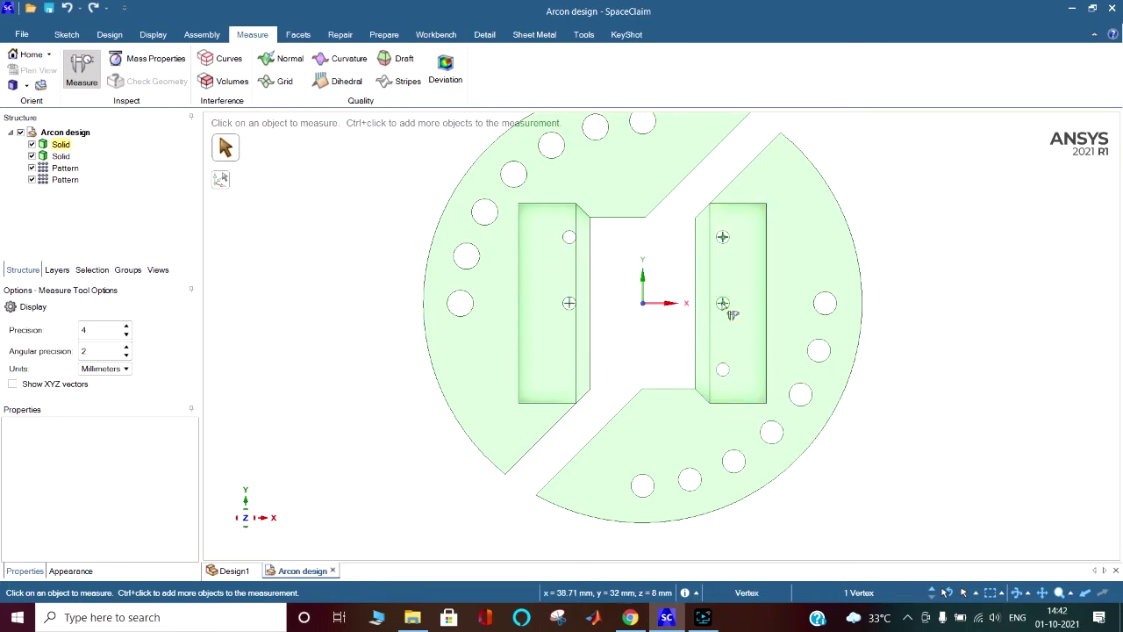
{"action": "left_click", "coordinate": [724, 304]}
{"action": "left_click", "coordinate": [723, 237]}
{"action": "left_click", "coordinate": [722, 303]}
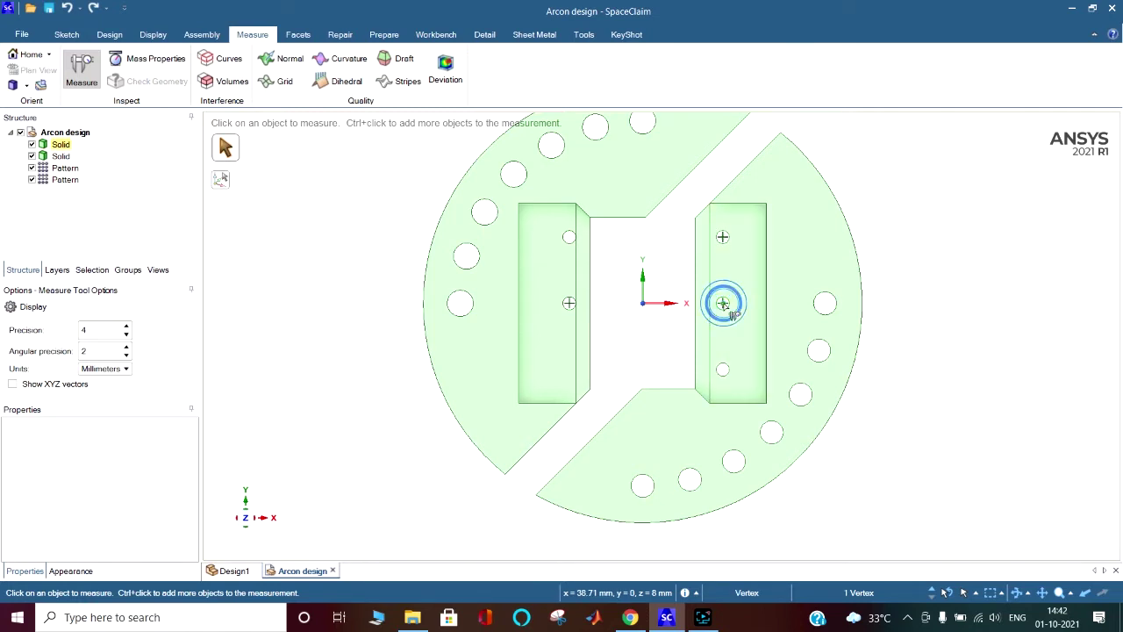
{"action": "middle_click_drag", "start_coordinate": [727, 306], "coordinate": [953, 261]}
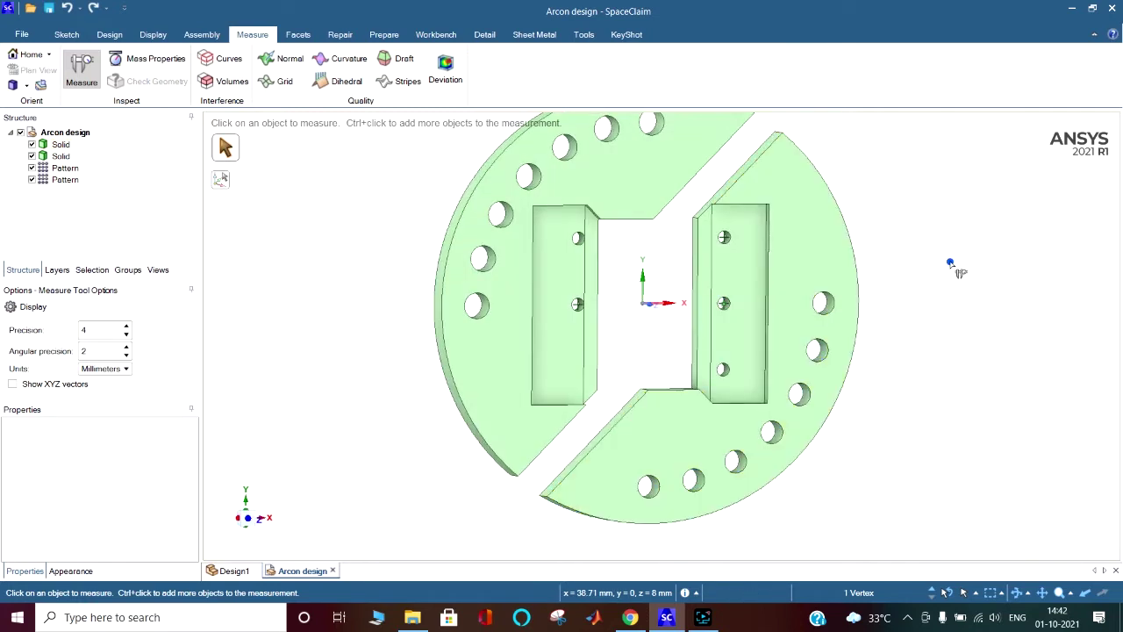
{"action": "left_click", "coordinate": [723, 237]}
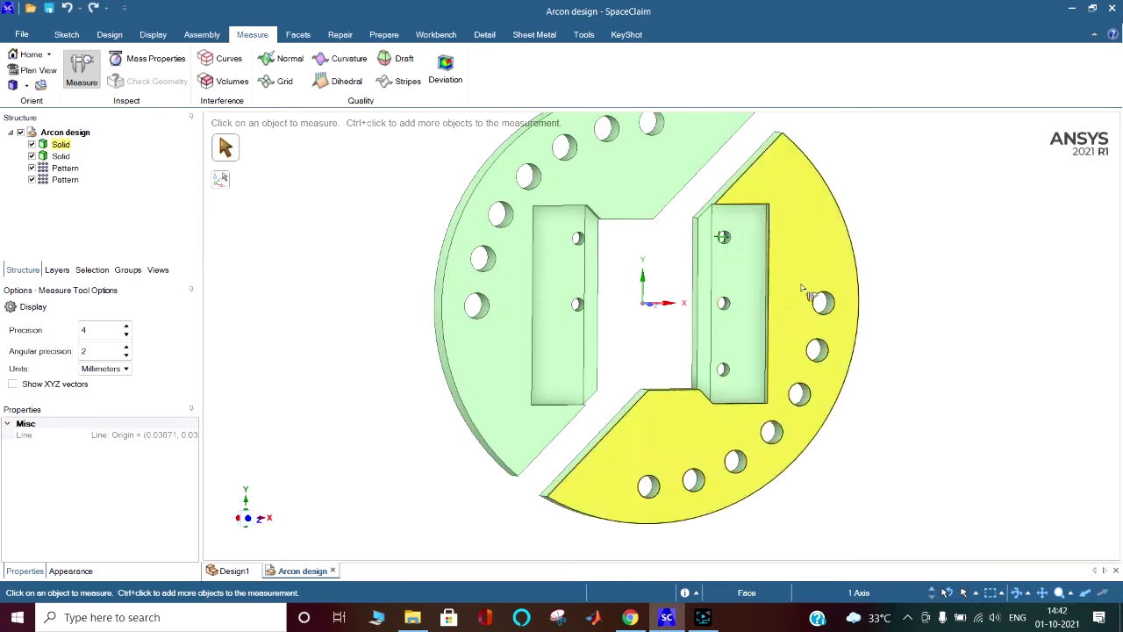
{"action": "left_click", "coordinate": [860, 266]}
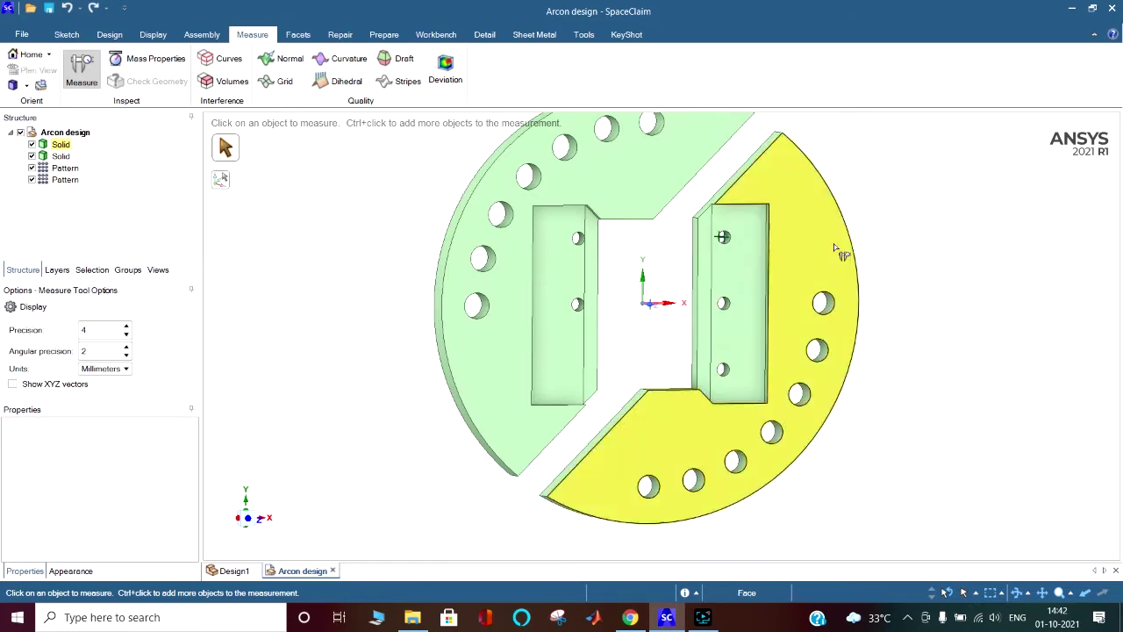
Step: Measure the distance between the axes of the top and middle small holes in the right pocket and clear the measurement
{"action": "scroll", "coordinate": [733, 244], "scroll_direction": "up", "scroll_amount": 5}
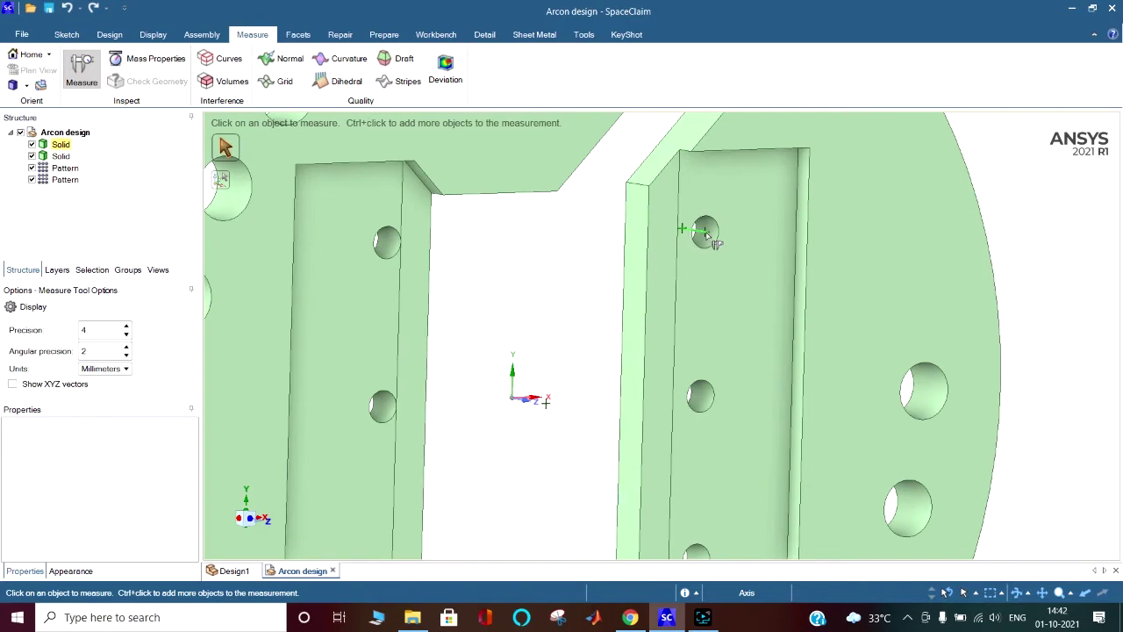
{"action": "left_click", "coordinate": [711, 237]}
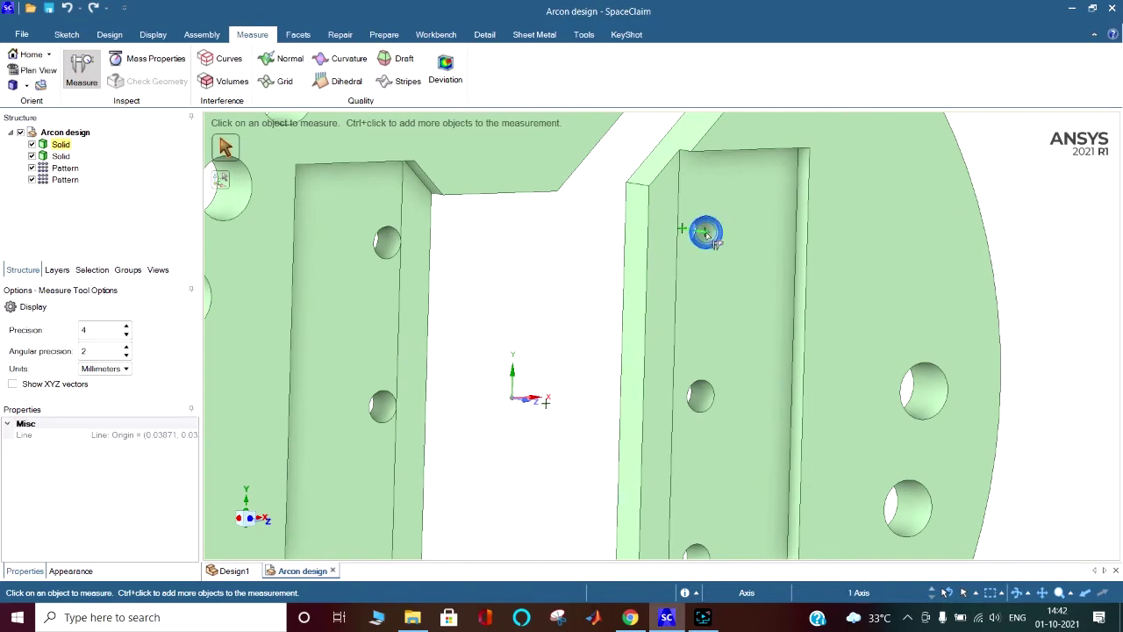
{"action": "left_click", "coordinate": [703, 398], "text": "ctrl"}
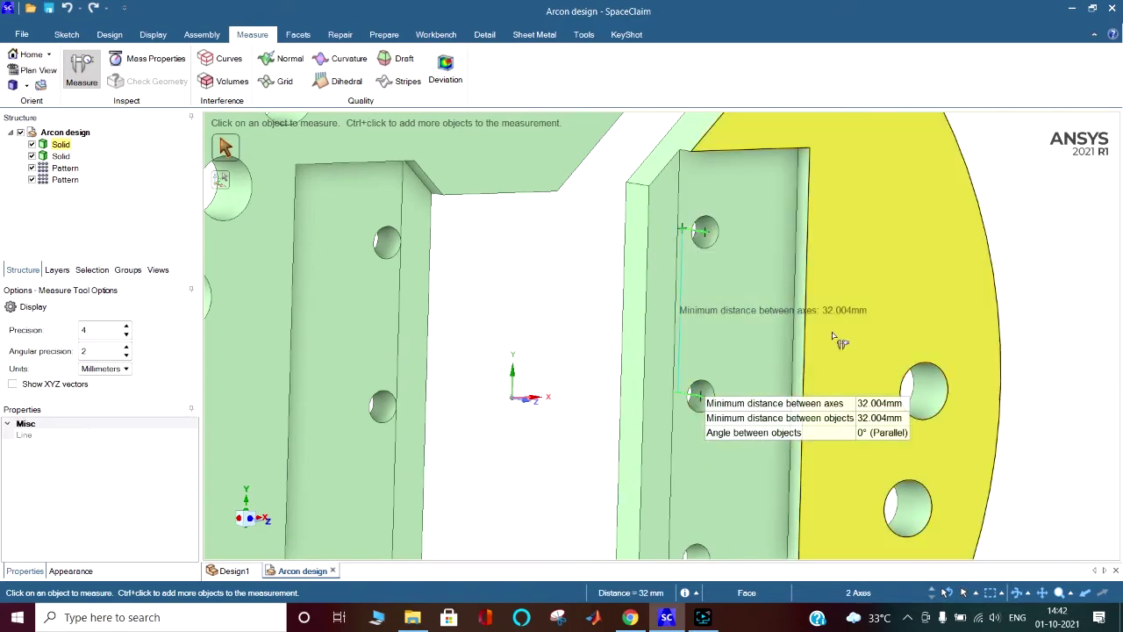
{"action": "scroll", "coordinate": [942, 313], "scroll_direction": "down", "scroll_amount": 3}
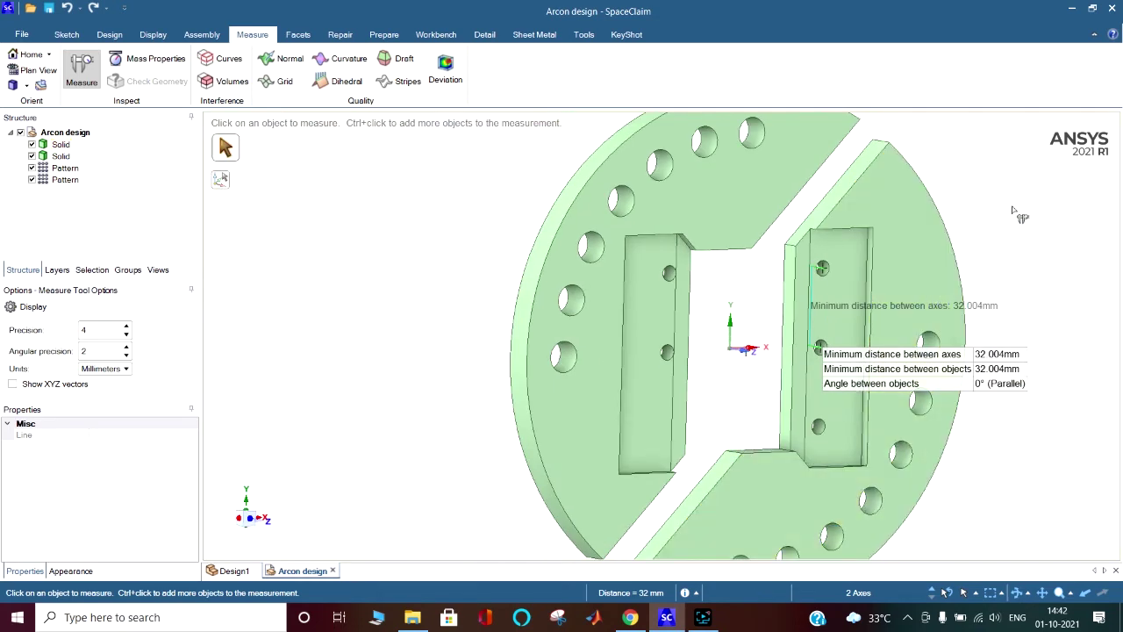
{"action": "middle_click_drag", "start_coordinate": [1014, 212], "coordinate": [984, 205]}
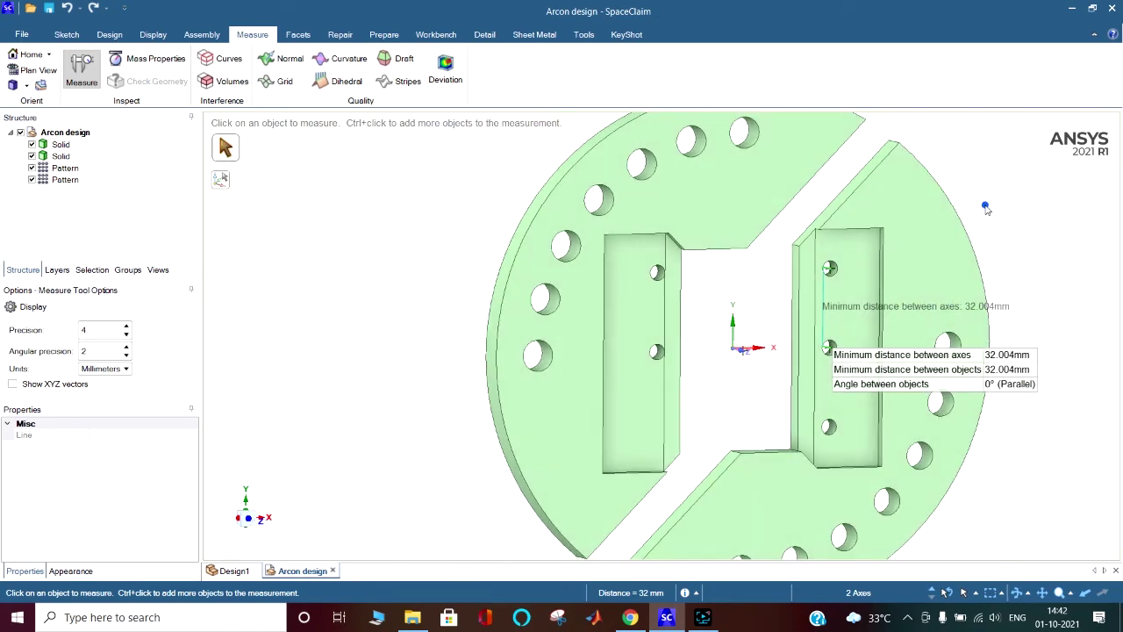
{"action": "key", "text": "Escape"}
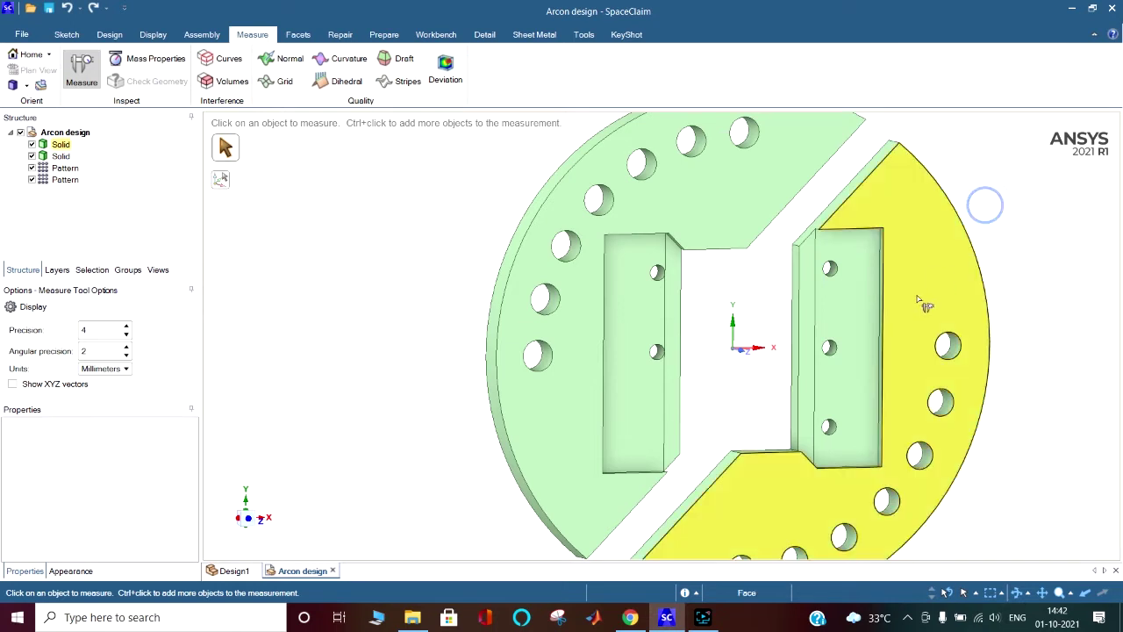
Step: Measure the left pocket's outer long edge, the left half's lowest large hole and the right half's front face
{"action": "left_click", "coordinate": [604, 329]}
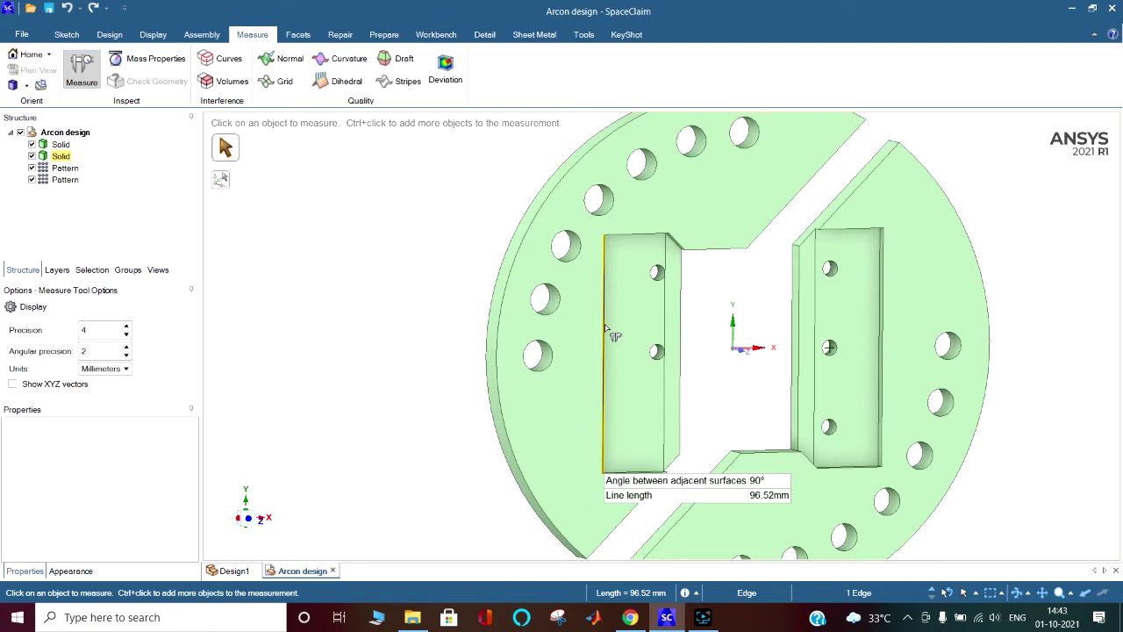
{"action": "left_click", "coordinate": [540, 351]}
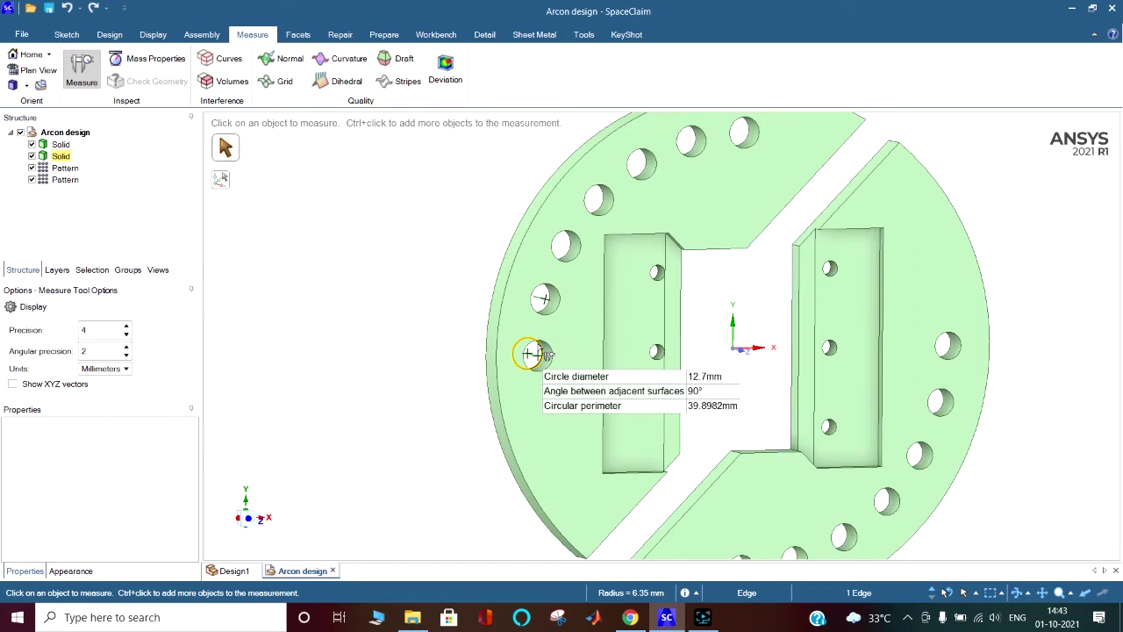
{"action": "left_click", "coordinate": [930, 260]}
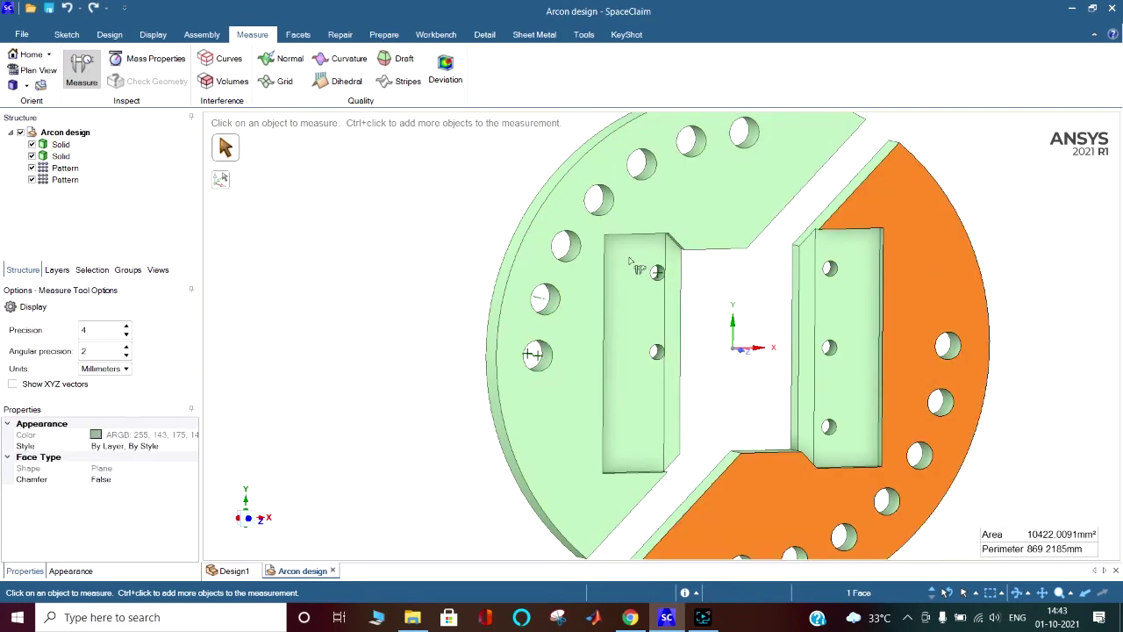
Step: Inspect the mass properties of the right half and the left half of the disc, and clear the selection
{"action": "left_click", "coordinate": [154, 60]}
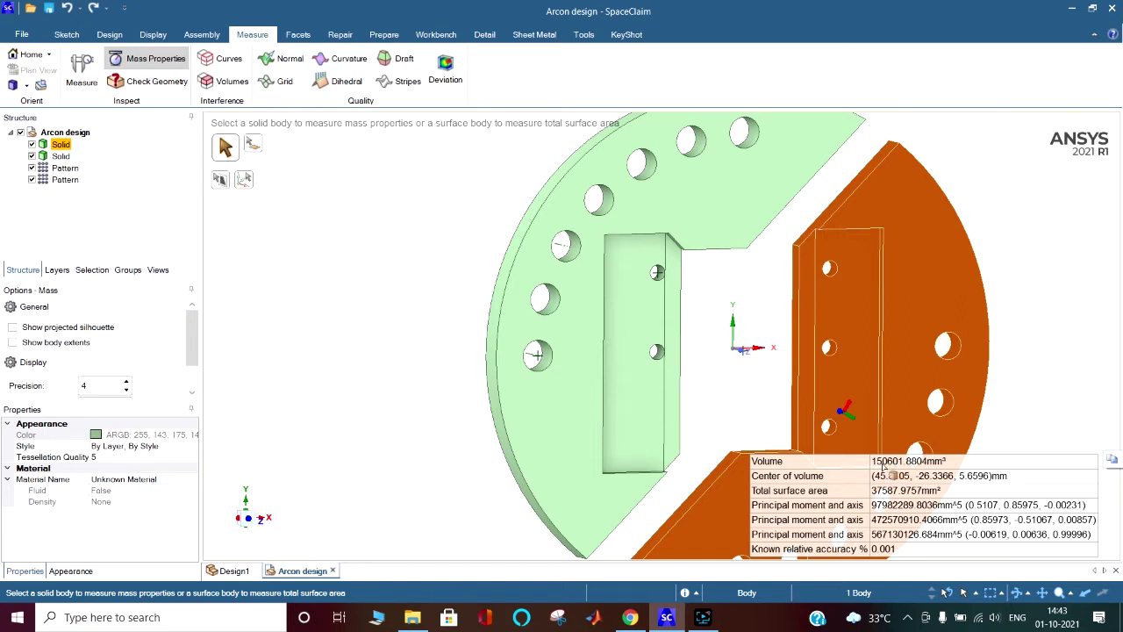
{"action": "left_click", "coordinate": [556, 423]}
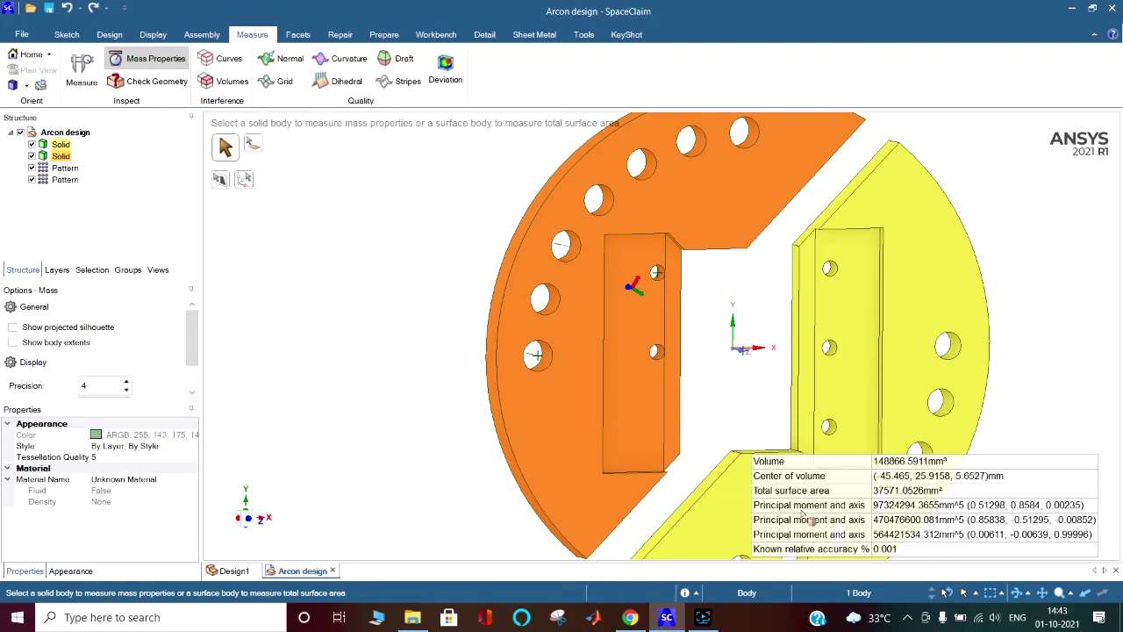
{"action": "left_click", "coordinate": [1047, 265]}
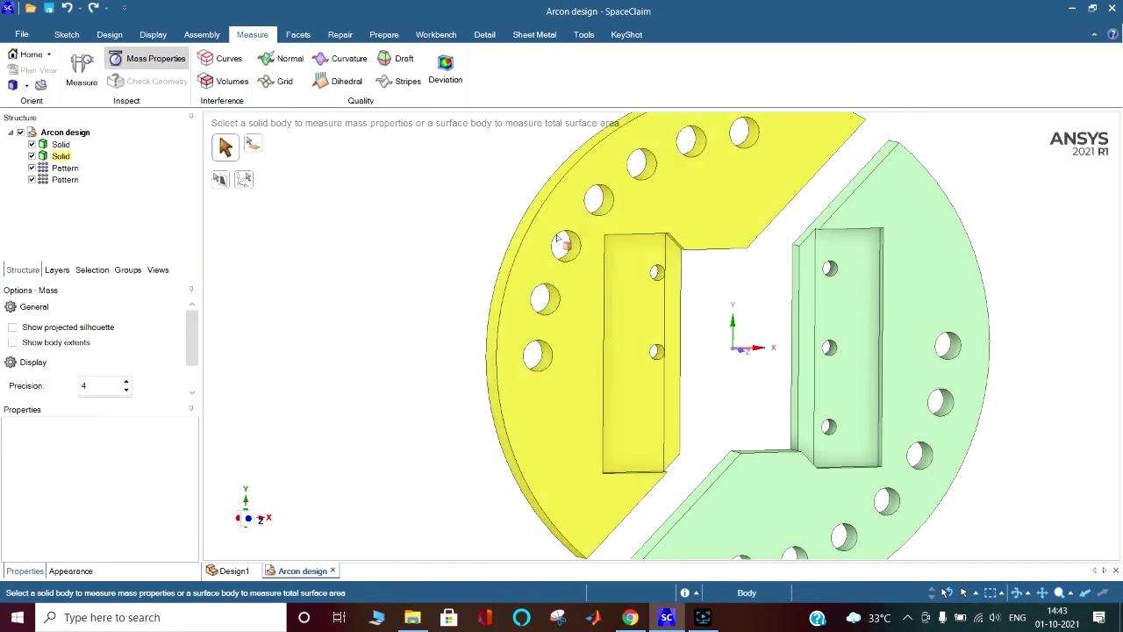
Step: Check the left half's geometry for problems, inspect the right half's mass properties and clear the selection
{"action": "left_click", "coordinate": [573, 299]}
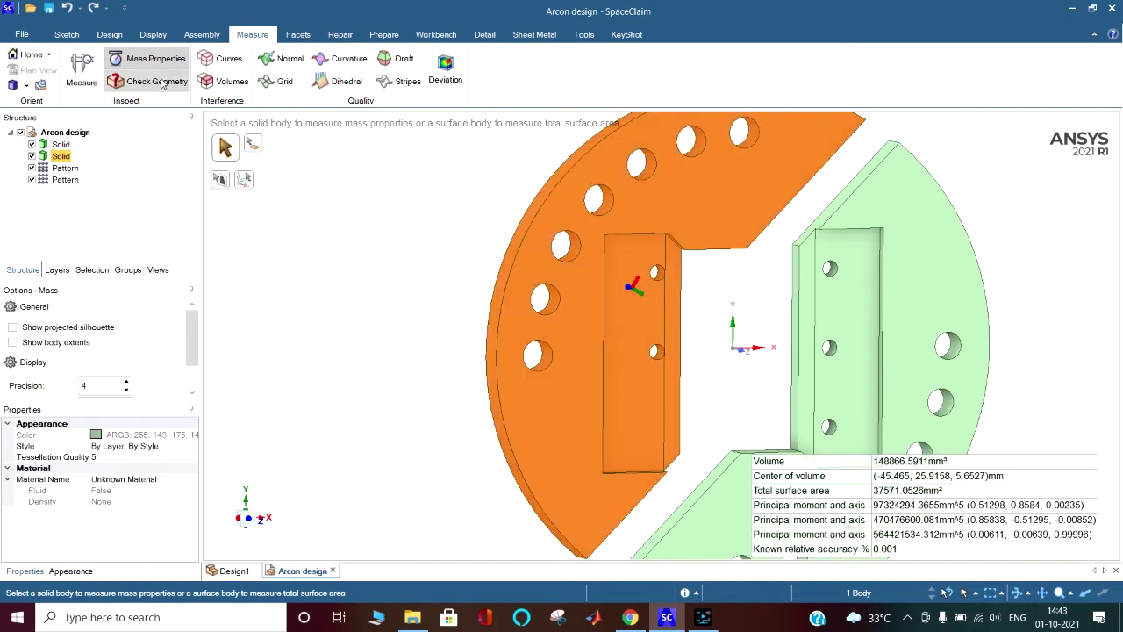
{"action": "left_click", "coordinate": [160, 83]}
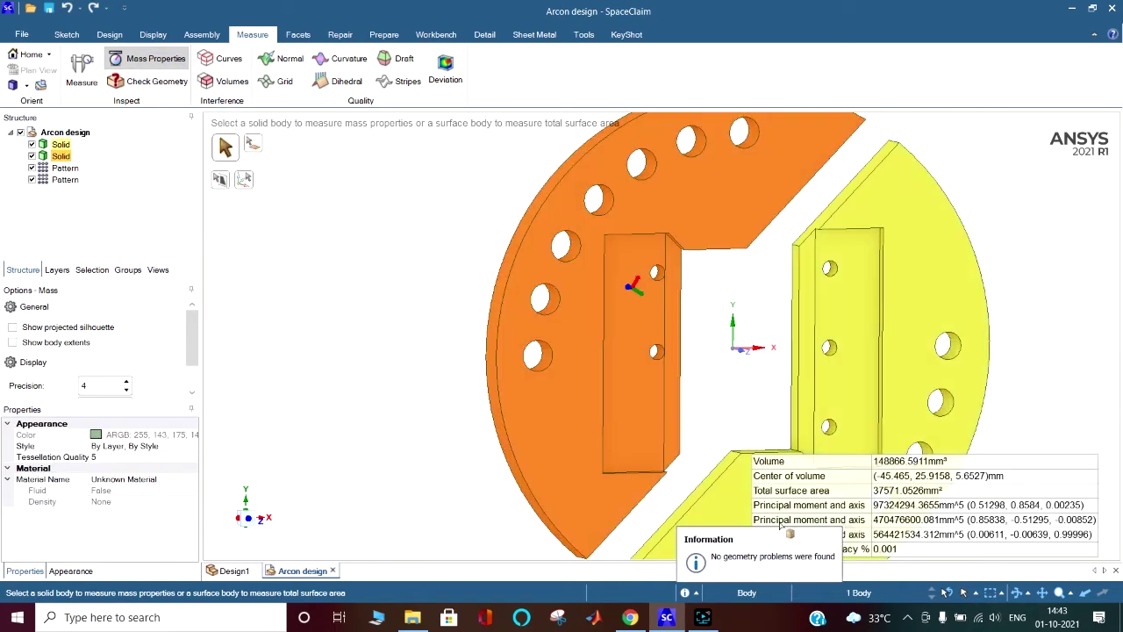
{"action": "left_click", "coordinate": [906, 303]}
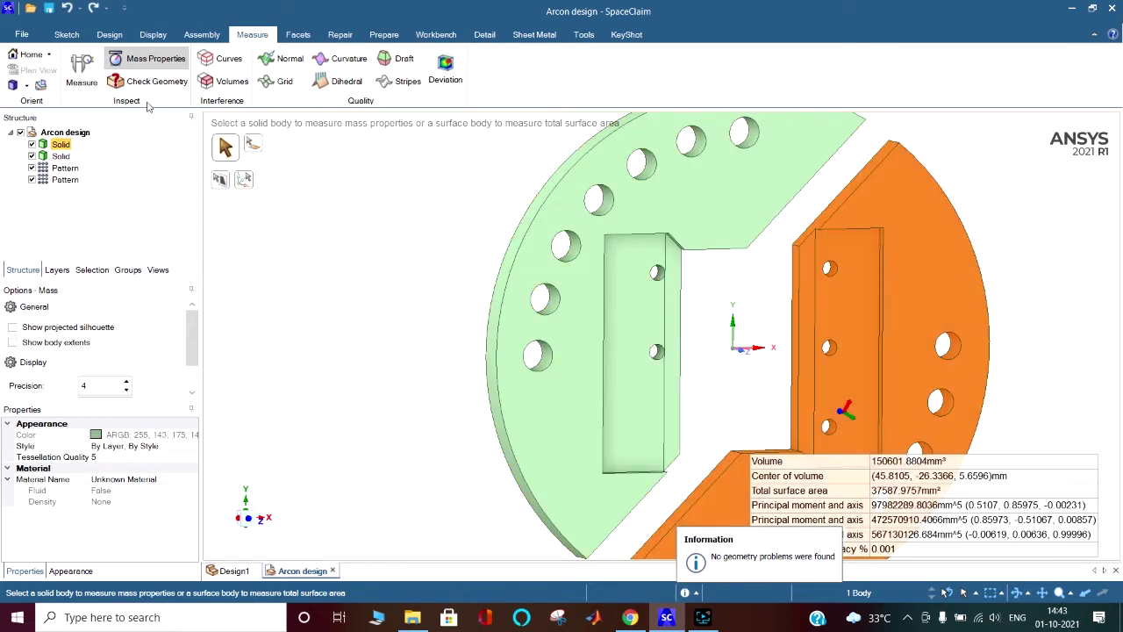
{"action": "left_click", "coordinate": [992, 282]}
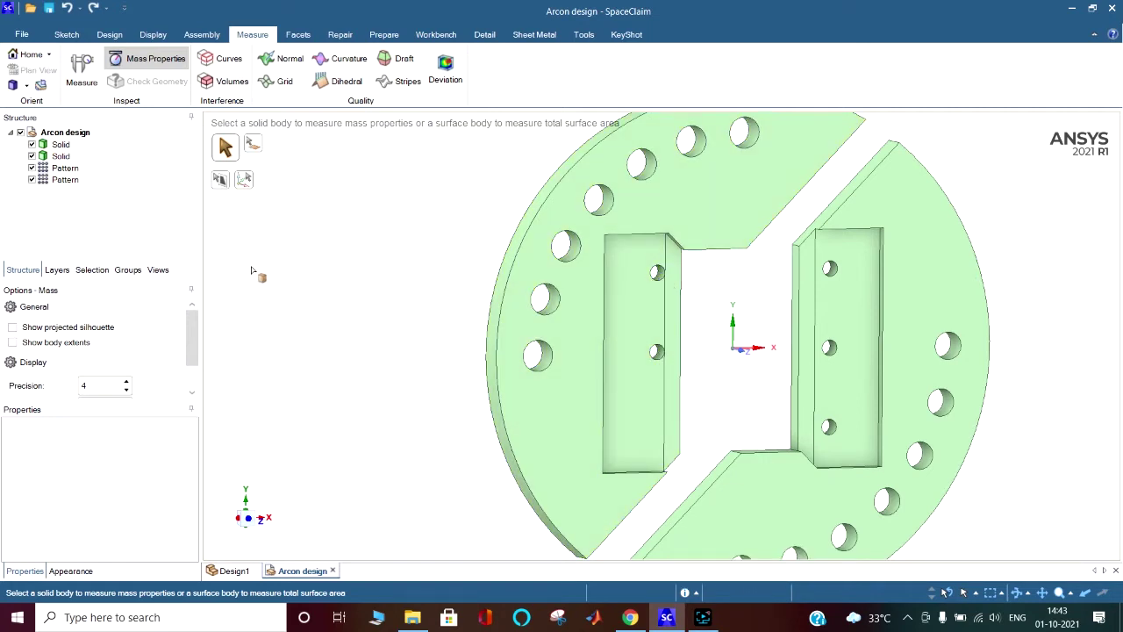
Step: Start a sketch on the left pocket's face, viewed straight on, with the Circle tool active
{"action": "left_click", "coordinate": [67, 34]}
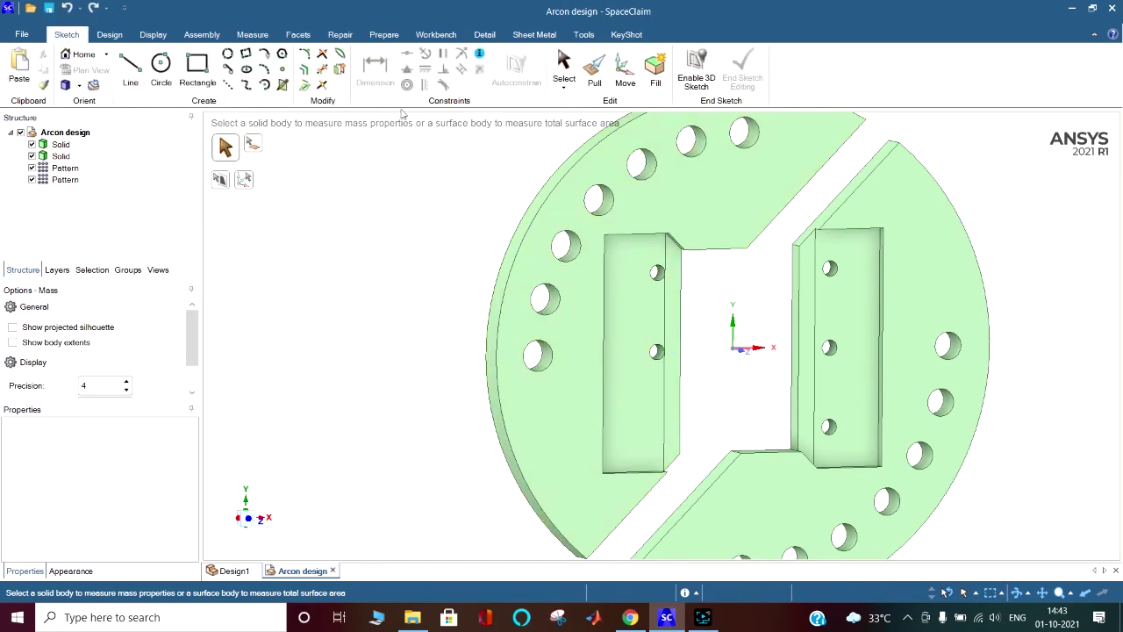
{"action": "left_click", "coordinate": [562, 65]}
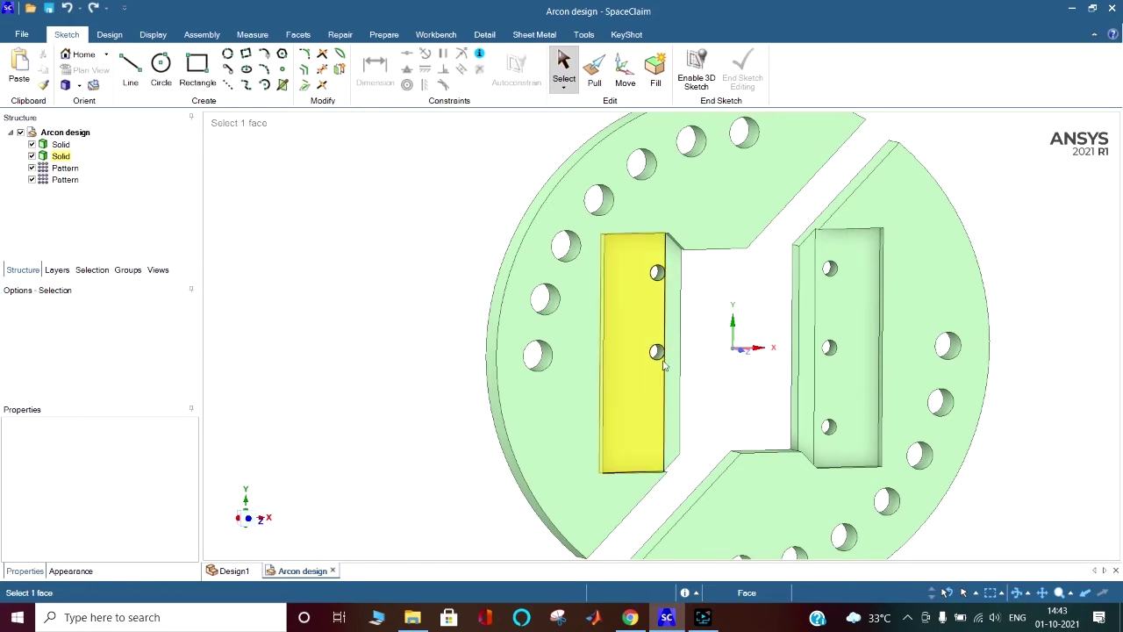
{"action": "left_click", "coordinate": [642, 420]}
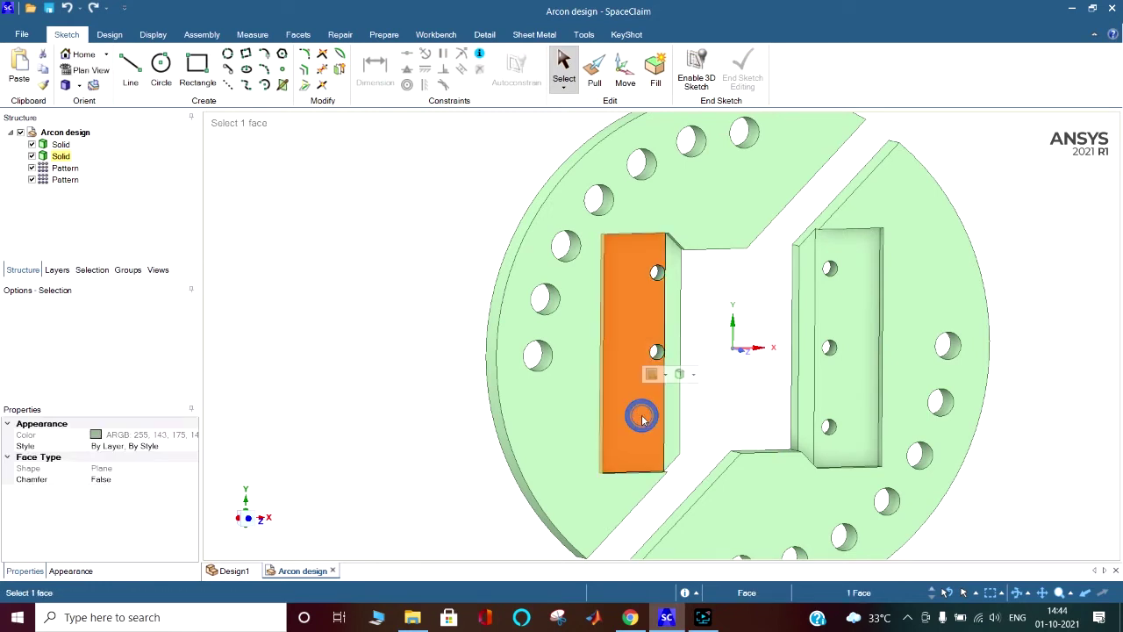
{"action": "left_click", "coordinate": [109, 35]}
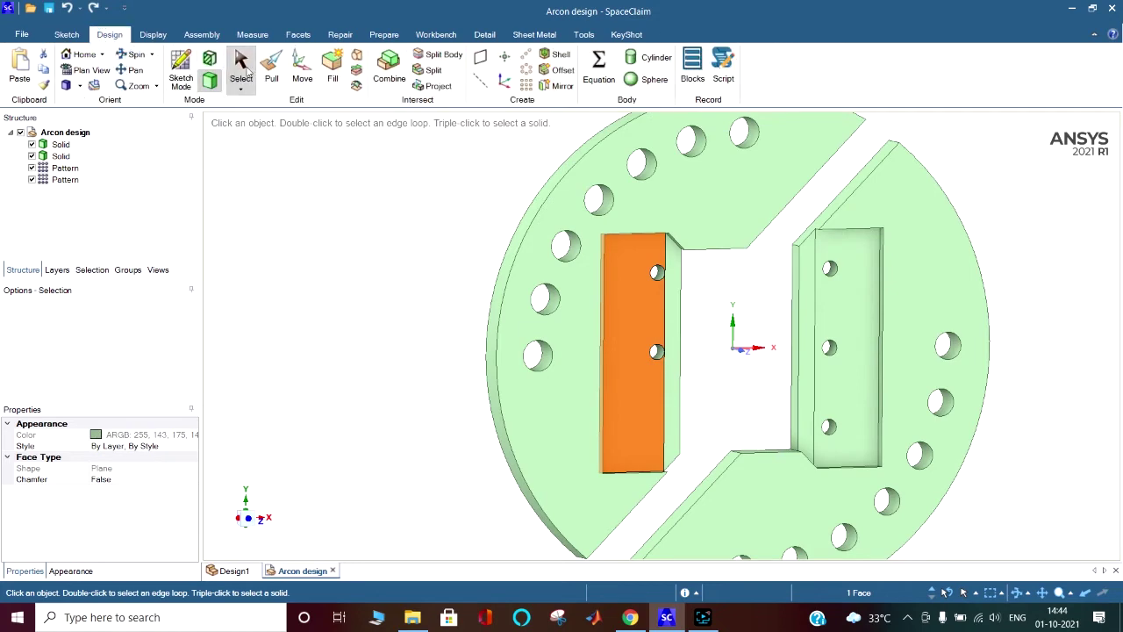
{"action": "left_click", "coordinate": [184, 70]}
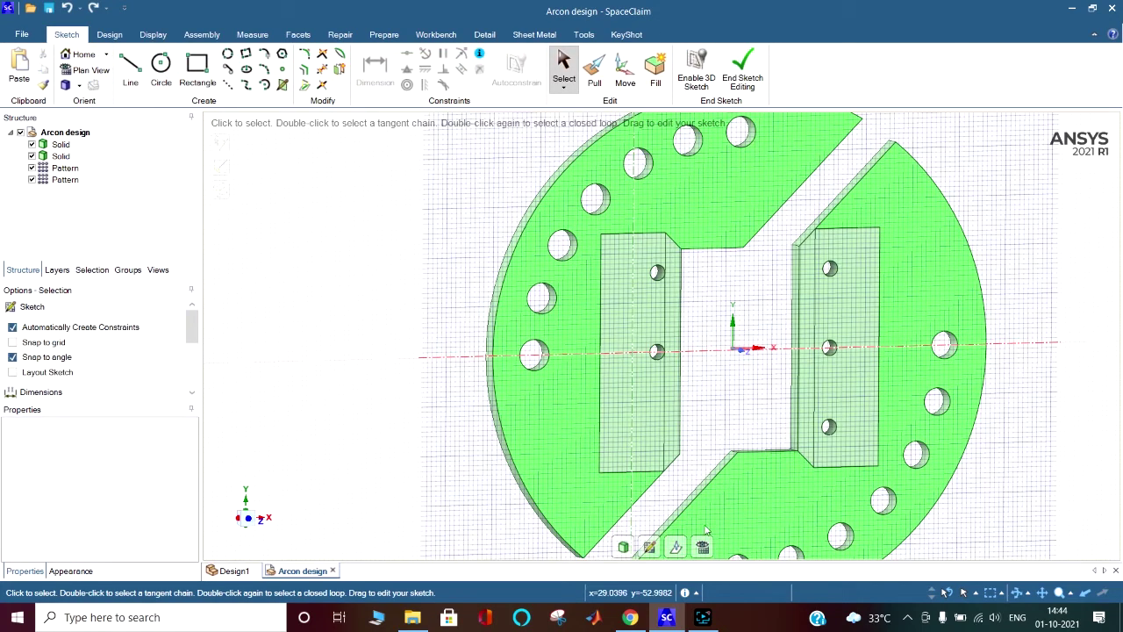
{"action": "left_click", "coordinate": [704, 549]}
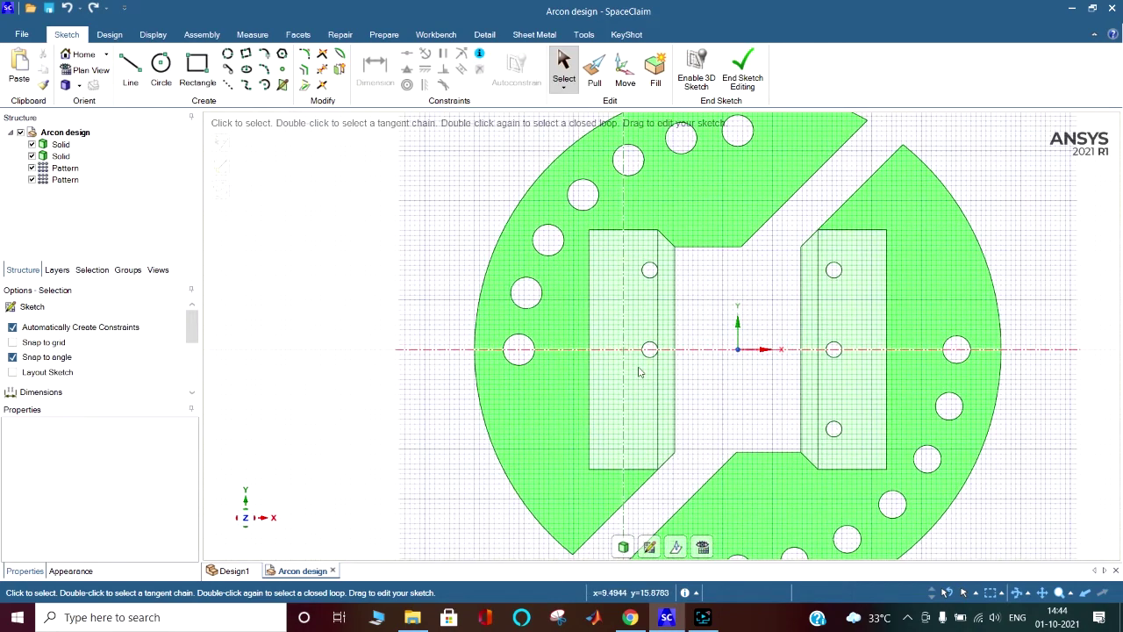
{"action": "scroll", "coordinate": [640, 375], "scroll_direction": "up", "scroll_amount": 3}
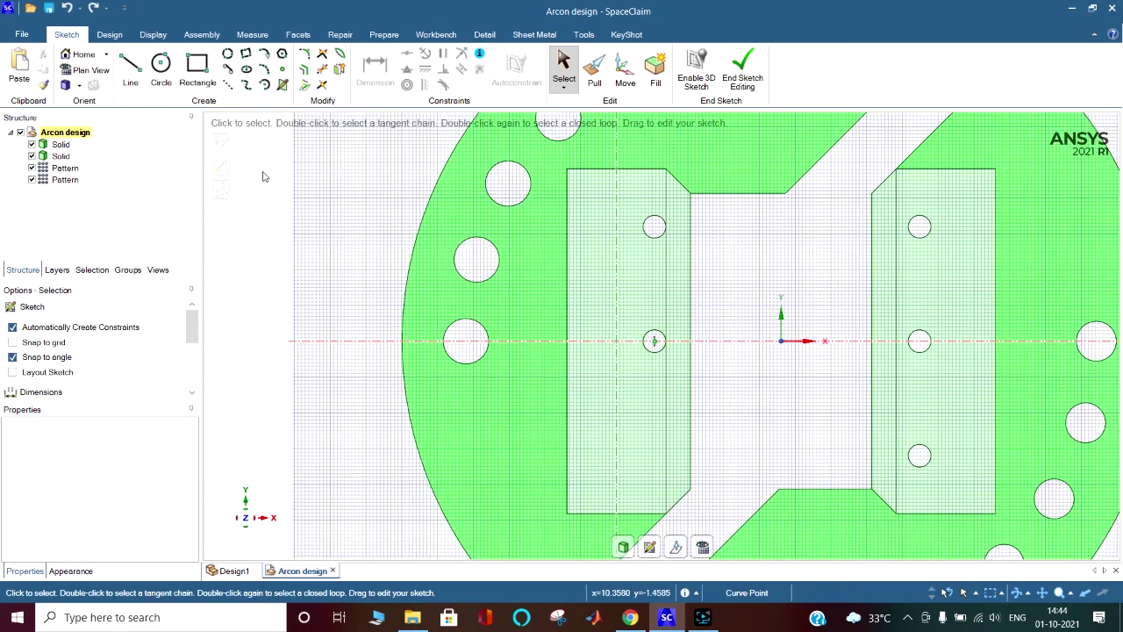
{"action": "left_click", "coordinate": [160, 63]}
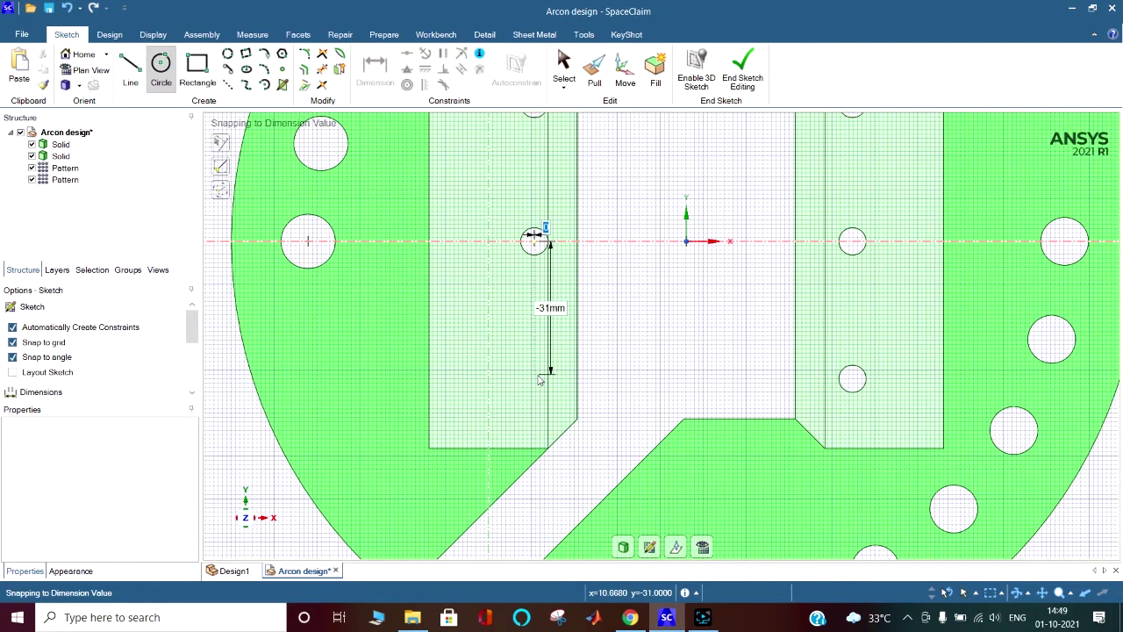
{"action": "key", "text": "shift"}
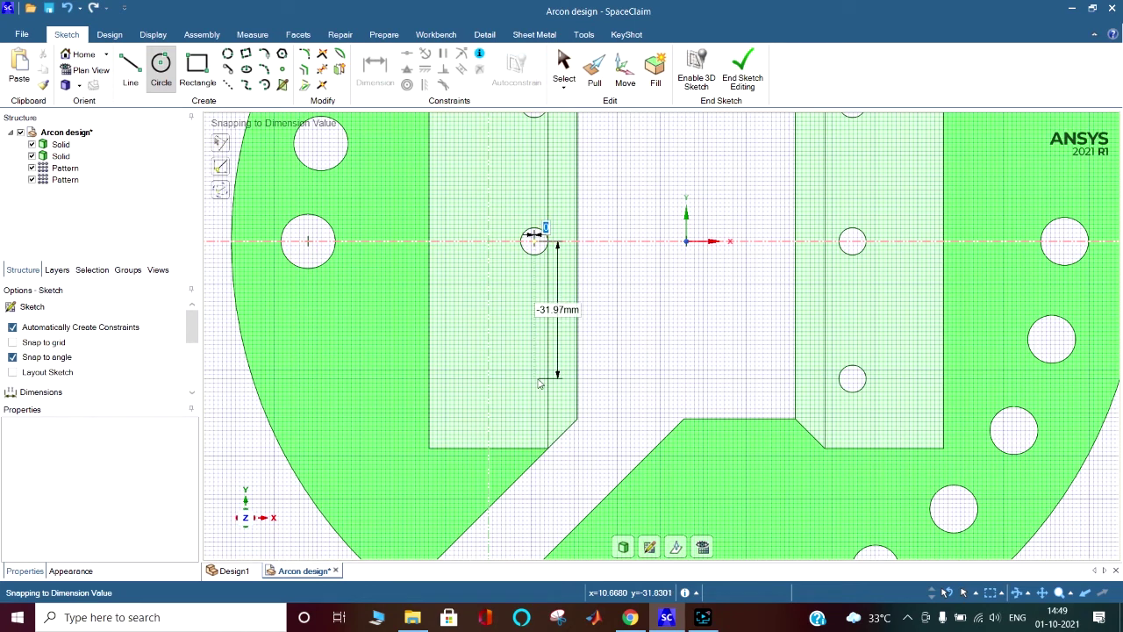
{"action": "key", "text": "Tab"}
{"action": "type", "text": "-3"}
{"action": "key", "text": "Return"}
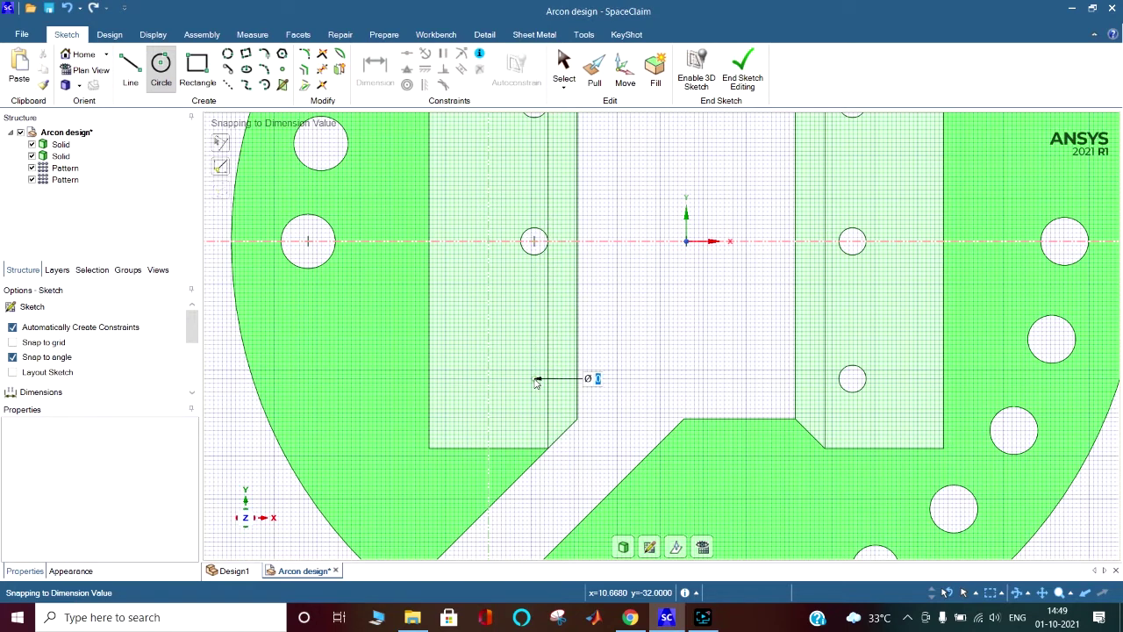
{"action": "left_click", "coordinate": [536, 380]}
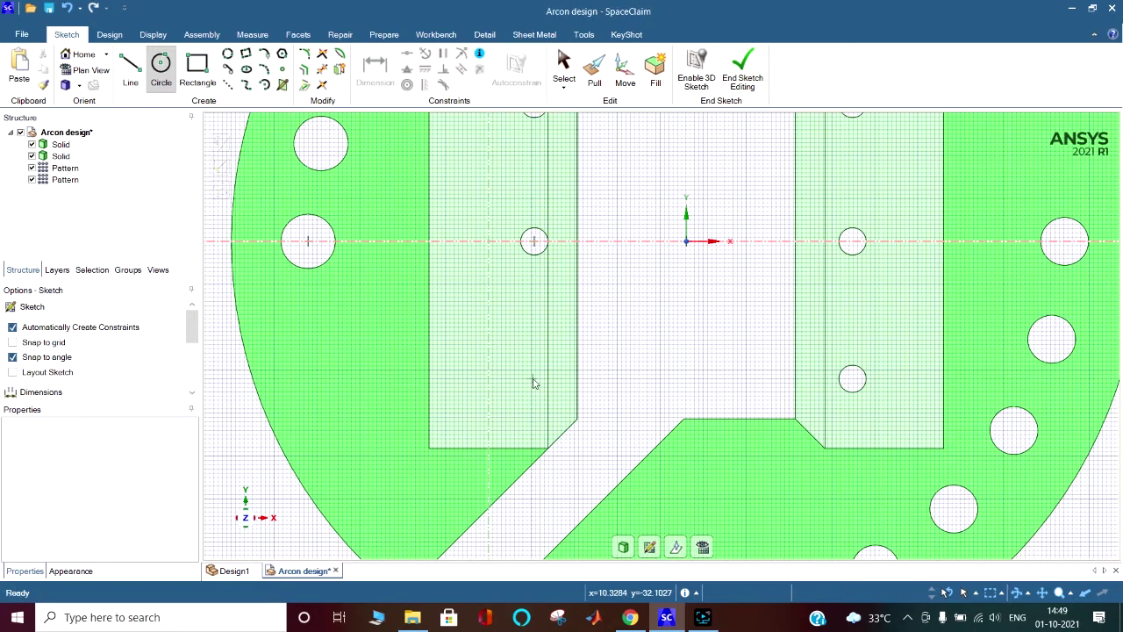
{"action": "left_click", "coordinate": [532, 378]}
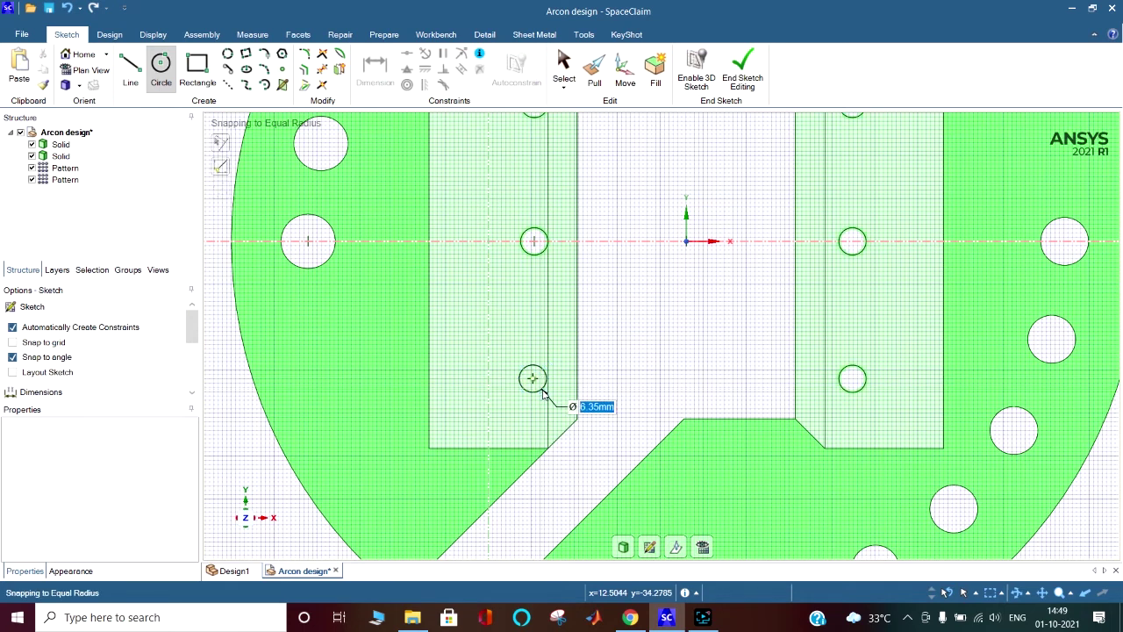
{"action": "key", "text": "Escape"}
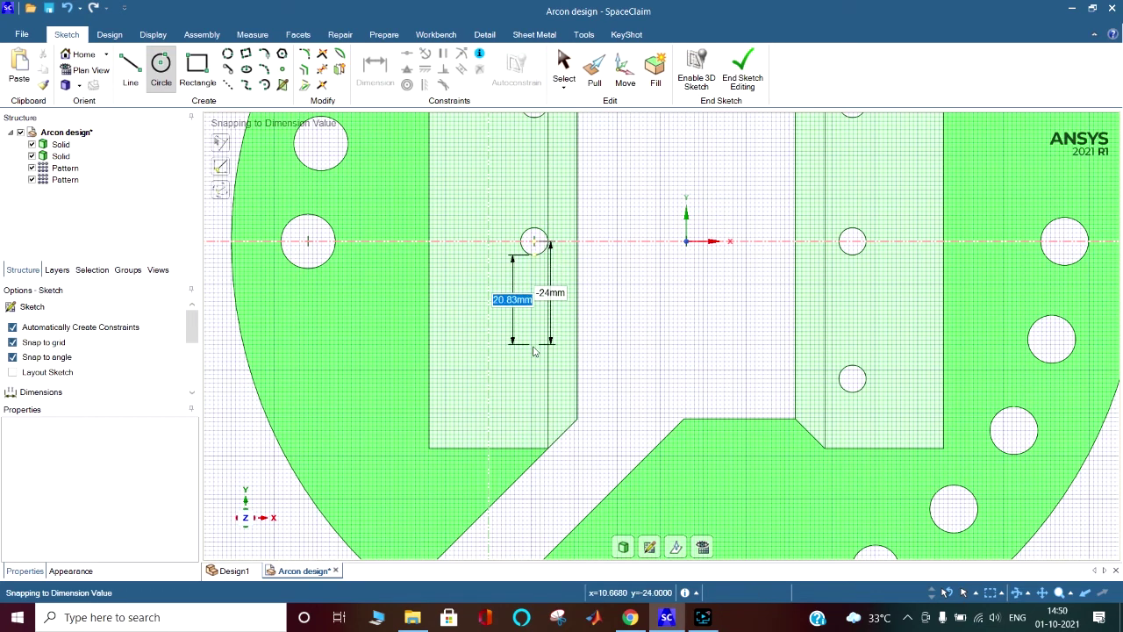
Step: Draw a 6.35 mm diameter circle 32 mm directly below the left pocket's middle small hole and return to solid modelling
{"action": "left_click", "coordinate": [534, 242]}
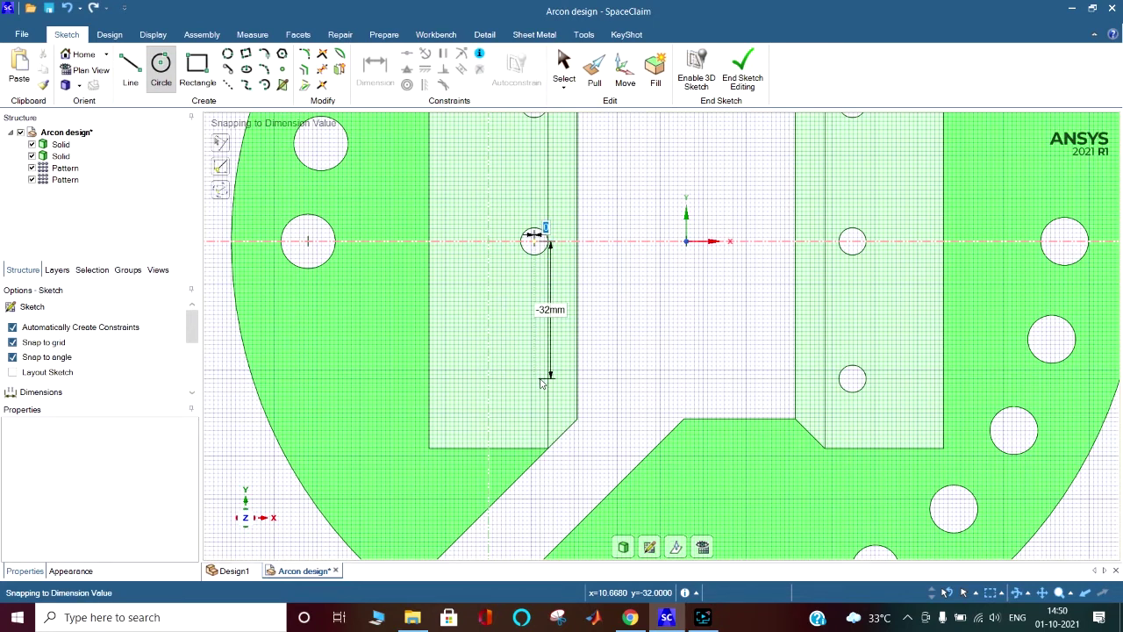
{"action": "key", "text": "shift"}
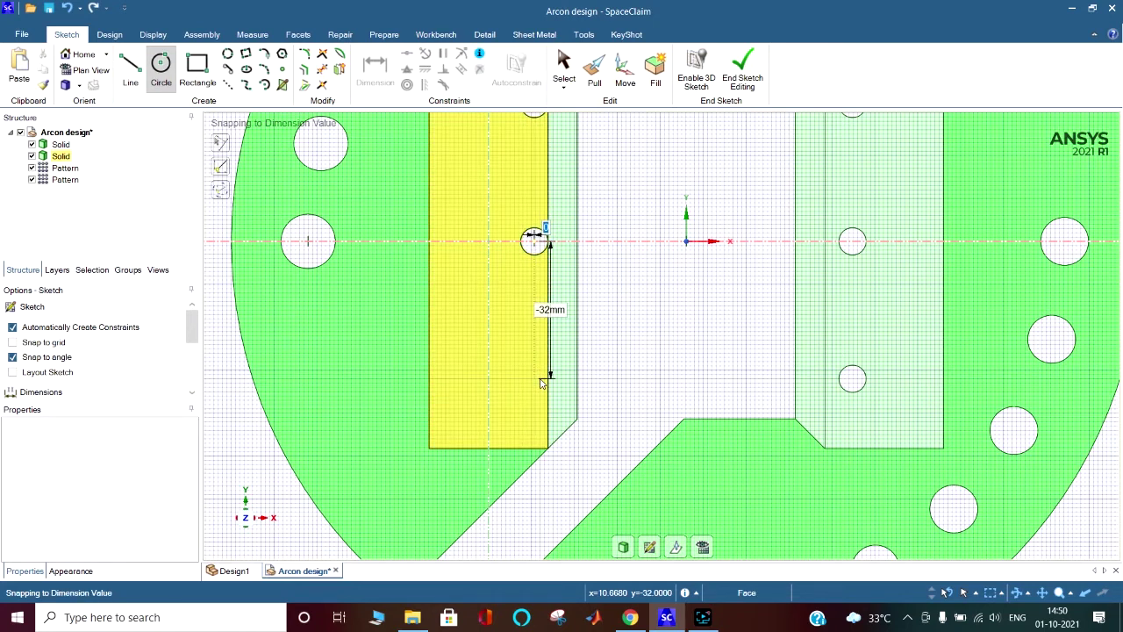
{"action": "left_click", "coordinate": [539, 380]}
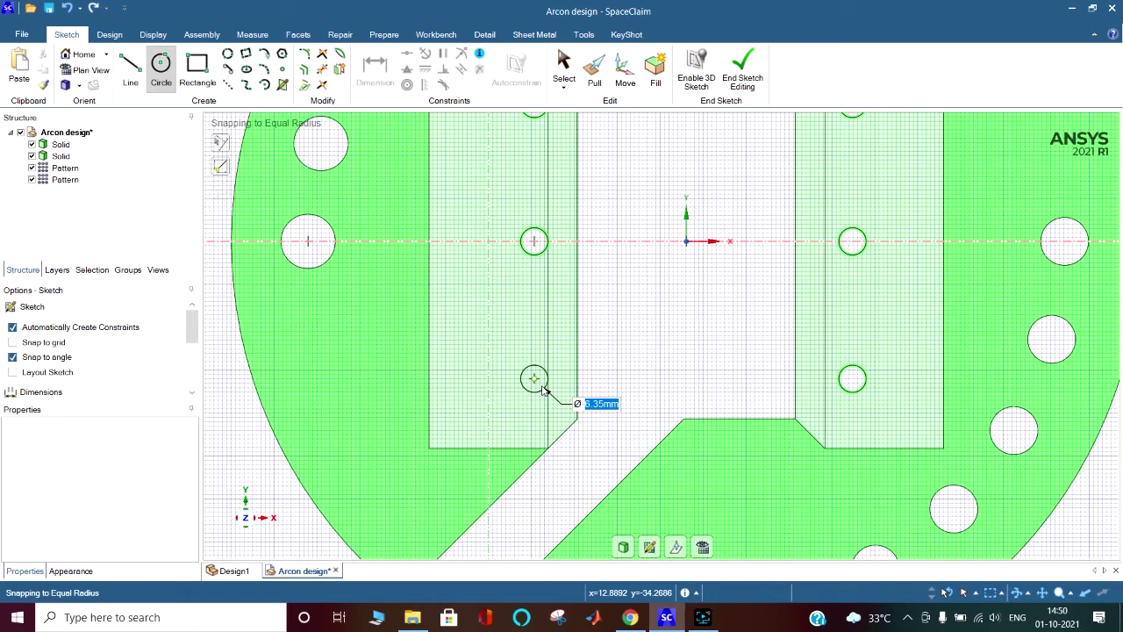
{"action": "left_click", "coordinate": [544, 391]}
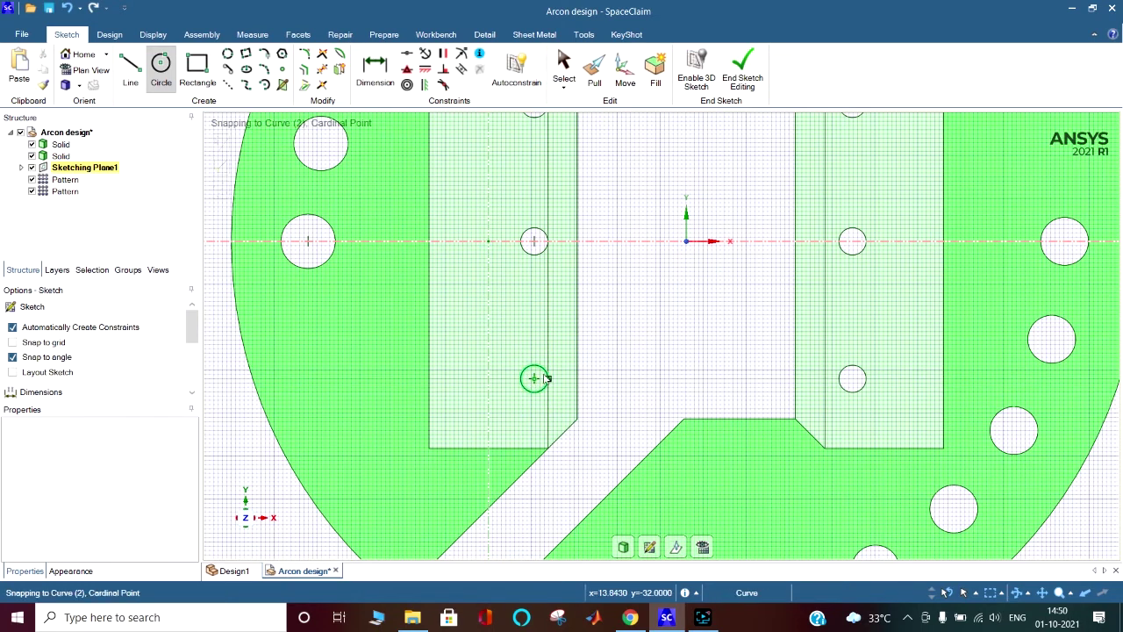
{"action": "left_click", "coordinate": [625, 548]}
Step: Cut the circular face in the left pocket with Pull, up to the back face of the left half
{"action": "scroll", "coordinate": [605, 379], "scroll_direction": "down", "scroll_amount": 3}
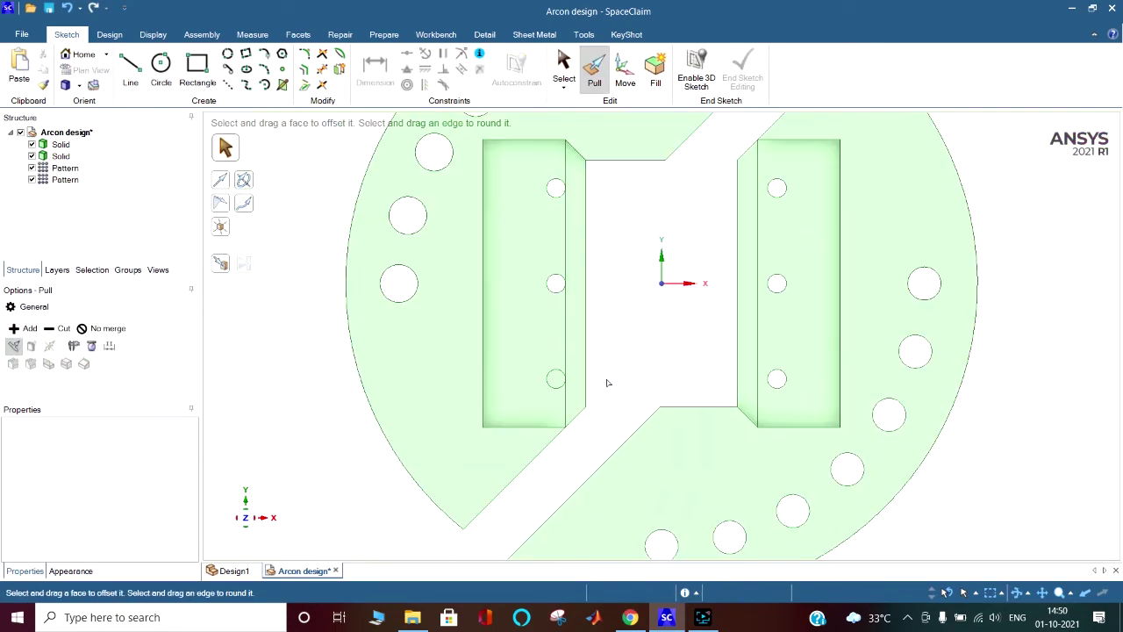
{"action": "middle_click_drag", "start_coordinate": [615, 377], "coordinate": [556, 377]}
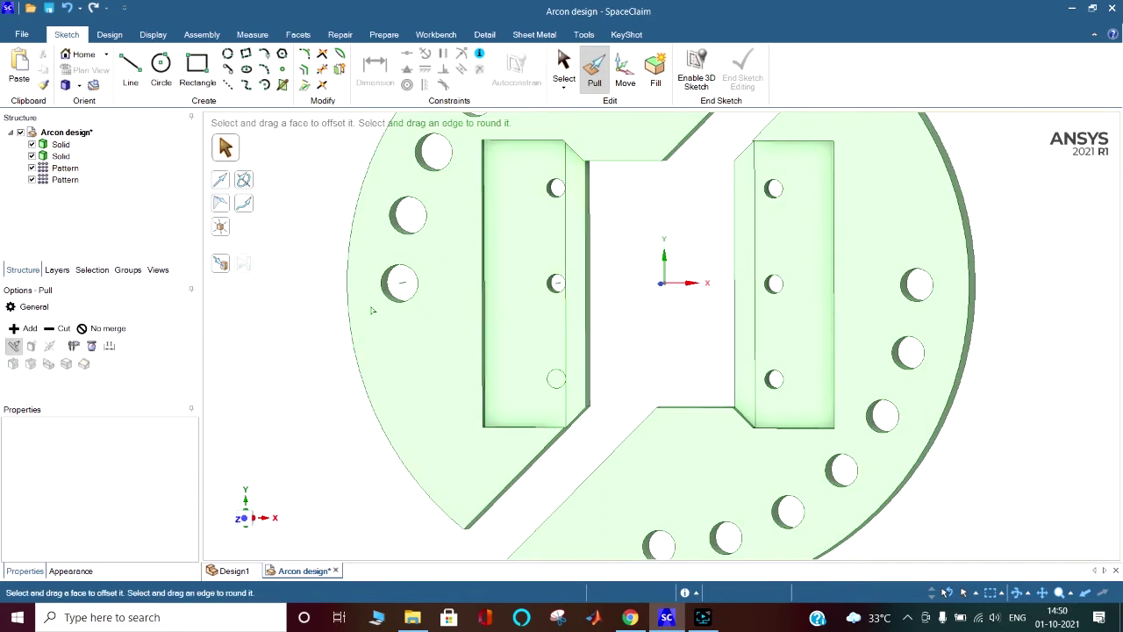
{"action": "left_click", "coordinate": [557, 379]}
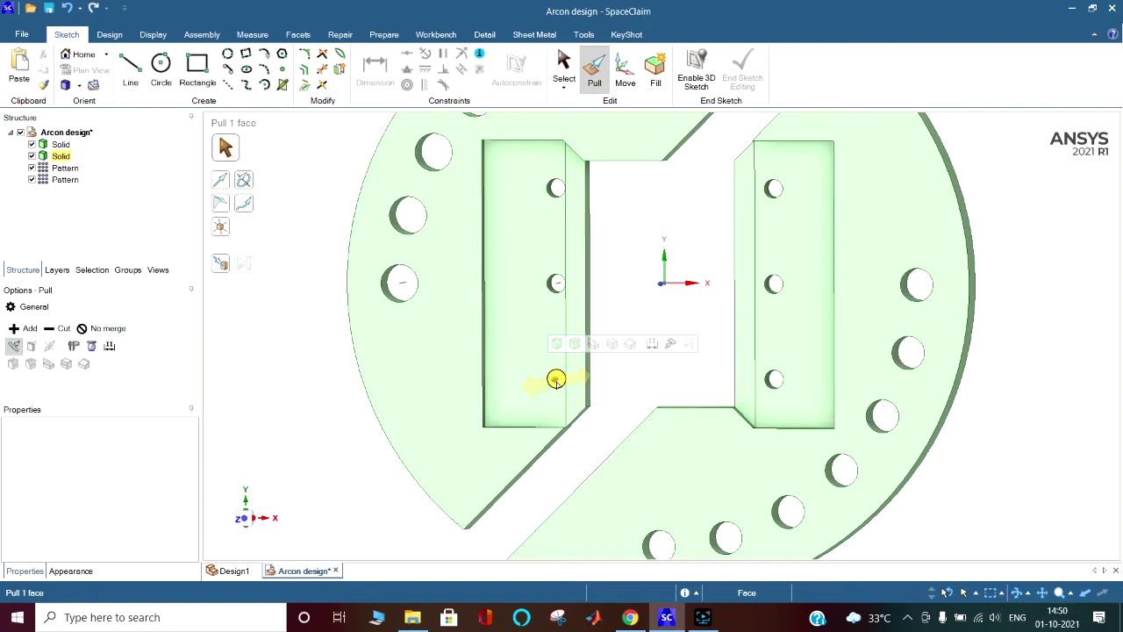
{"action": "left_click", "coordinate": [557, 379]}
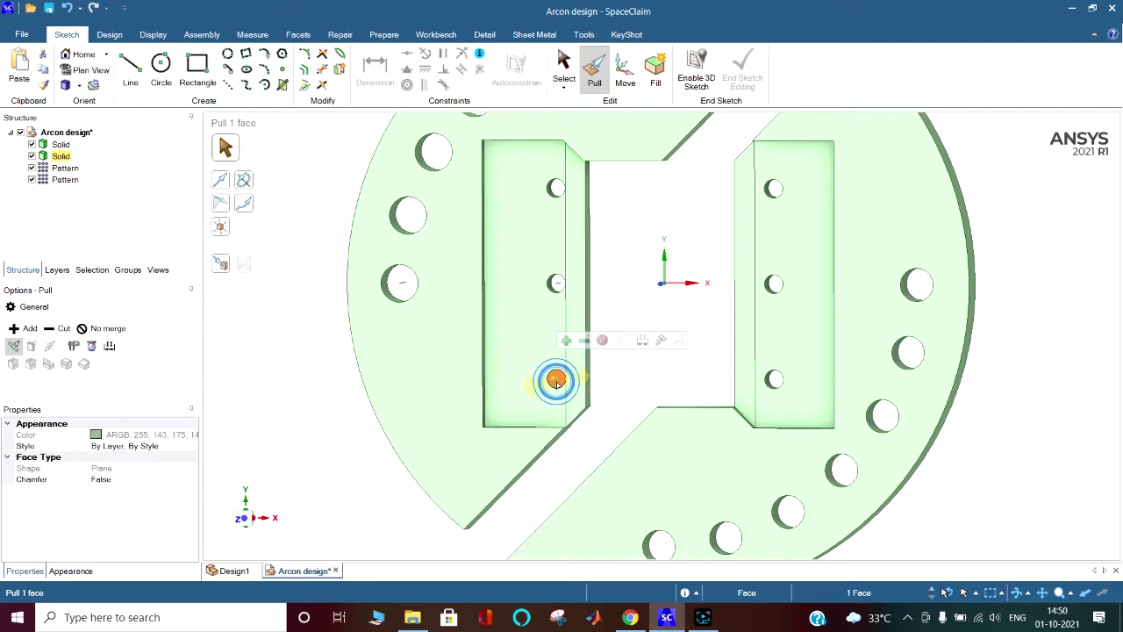
{"action": "left_click", "coordinate": [583, 342]}
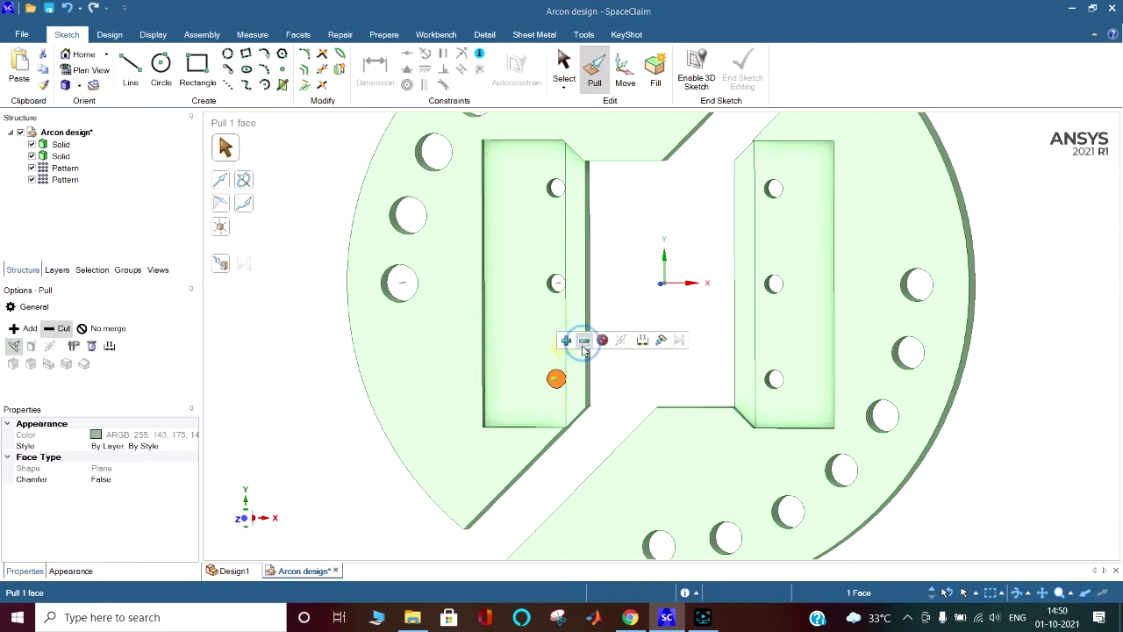
{"action": "left_click", "coordinate": [223, 265]}
{"action": "middle_click_drag", "start_coordinate": [577, 326], "coordinate": [444, 330]}
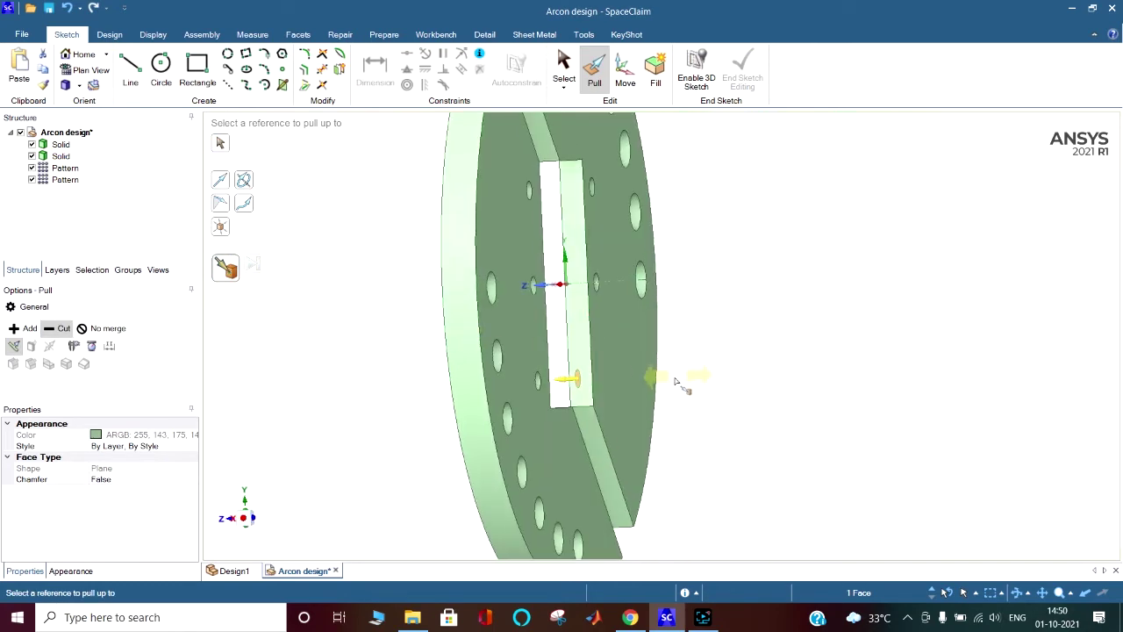
{"action": "left_click", "coordinate": [622, 383]}
{"action": "middle_click_drag", "start_coordinate": [705, 381], "coordinate": [904, 379]}
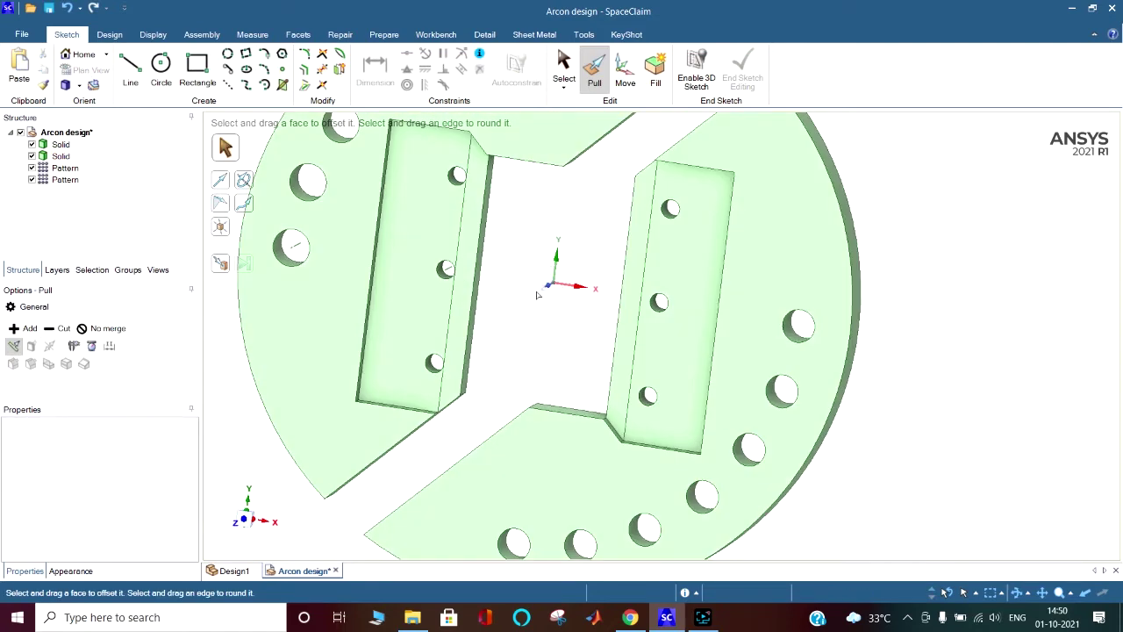
{"action": "scroll", "coordinate": [799, 298], "scroll_direction": "down", "scroll_amount": 5}
{"action": "left_click", "coordinate": [799, 297]}
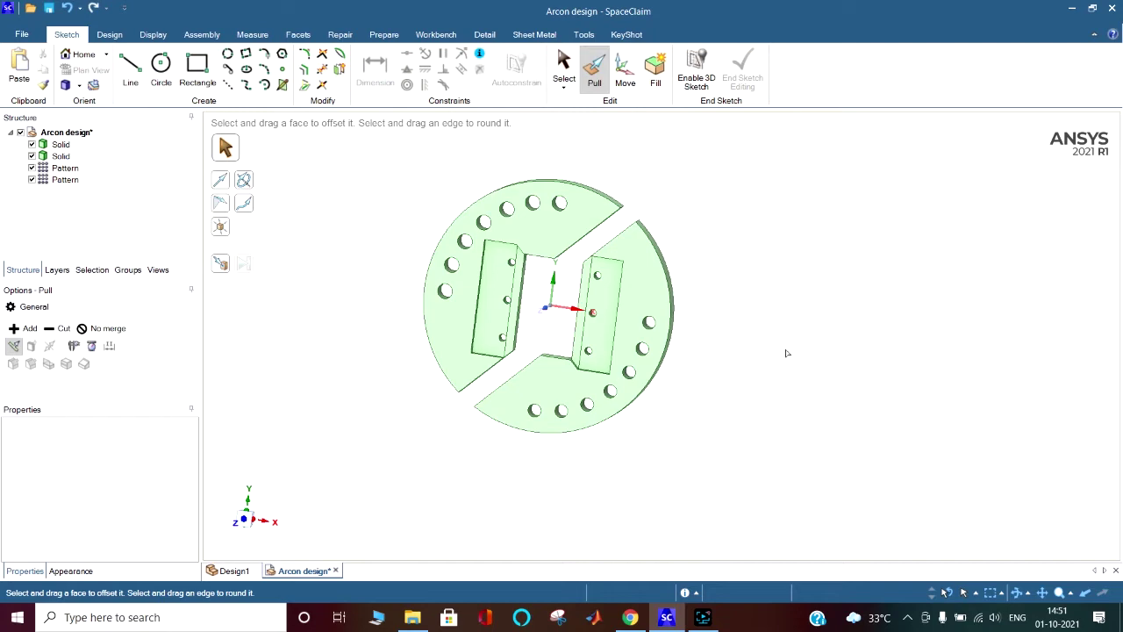
{"action": "middle_click_drag", "start_coordinate": [785, 351], "coordinate": [809, 377]}
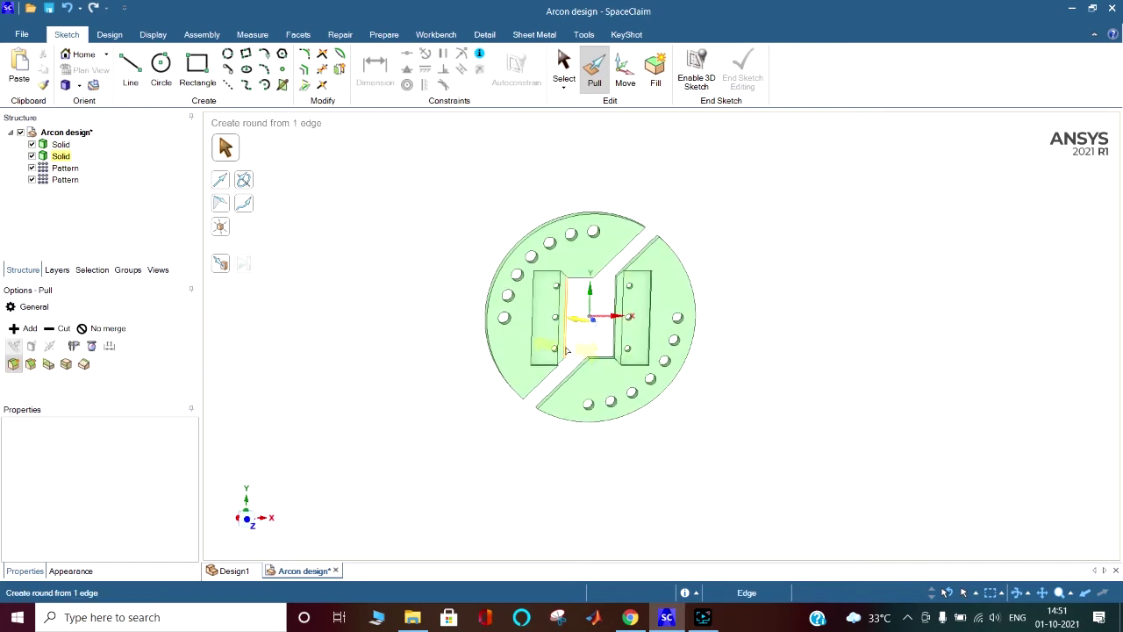
Step: Try to open the Arcon design file from the Downloads folder again
{"action": "left_click", "coordinate": [23, 37]}
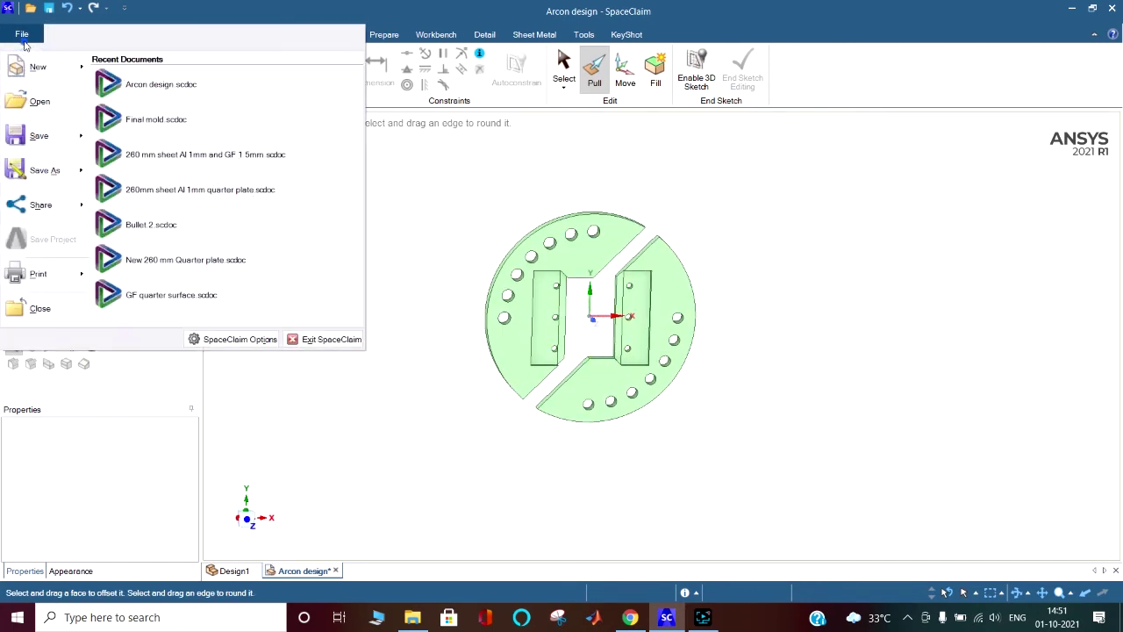
{"action": "left_click", "coordinate": [35, 101]}
{"action": "left_click", "coordinate": [281, 193]}
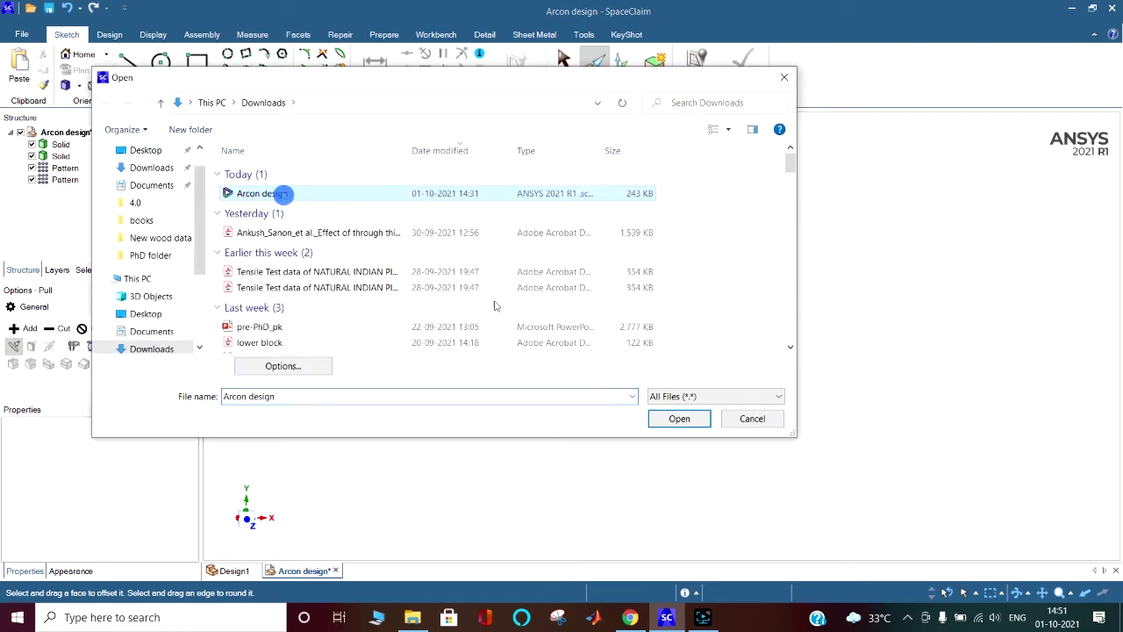
{"action": "left_click", "coordinate": [679, 419]}
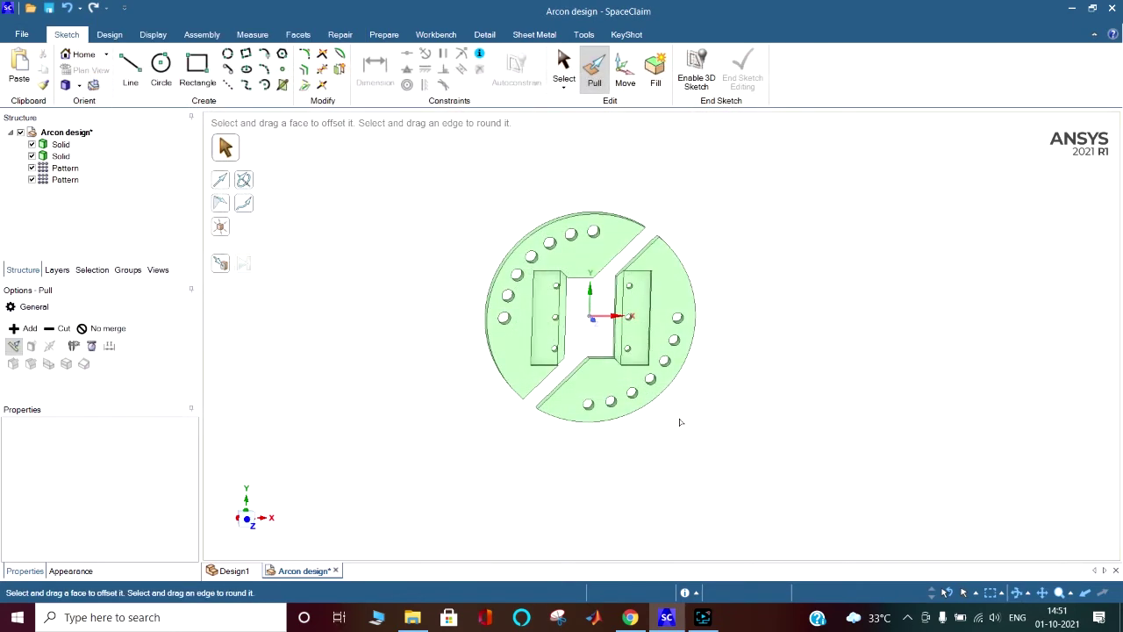
{"action": "left_click", "coordinate": [372, 458]}
{"action": "left_click", "coordinate": [330, 371]}
{"action": "left_click", "coordinate": [286, 572]}
{"action": "left_click", "coordinate": [397, 395]}
{"action": "left_click", "coordinate": [24, 34]}
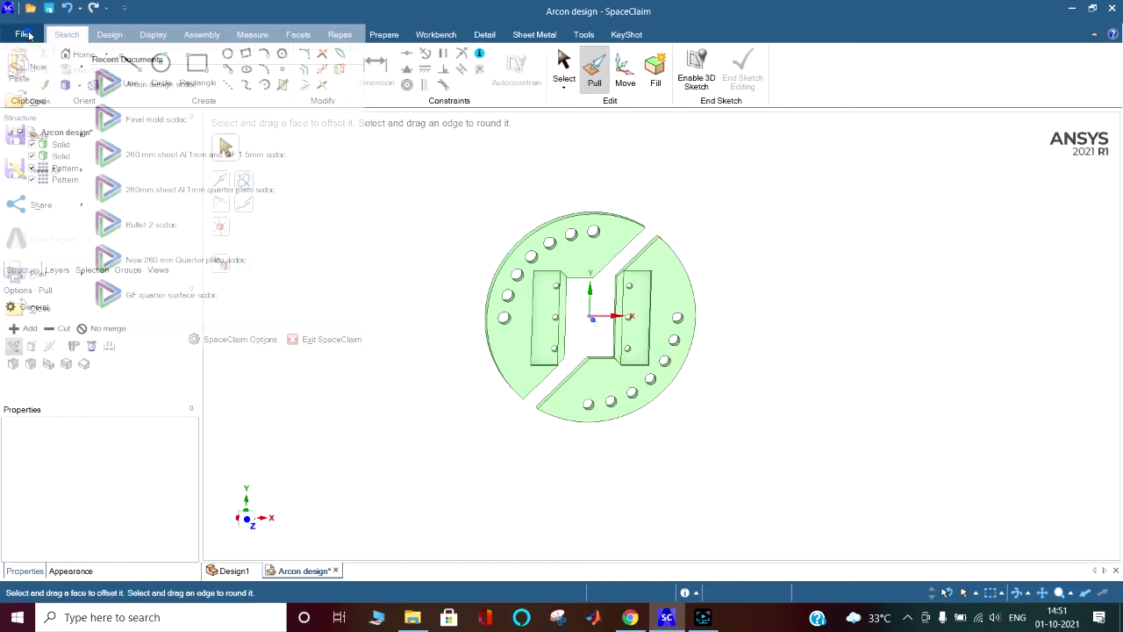
{"action": "left_click", "coordinate": [37, 99]}
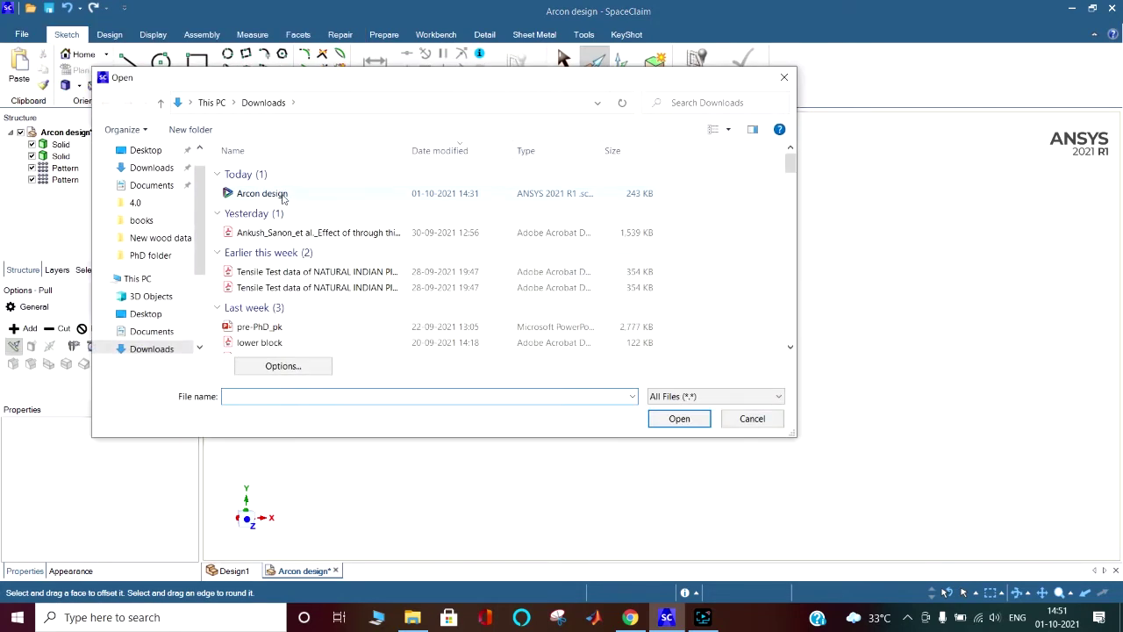
{"action": "left_click", "coordinate": [281, 194]}
{"action": "left_click", "coordinate": [678, 418]}
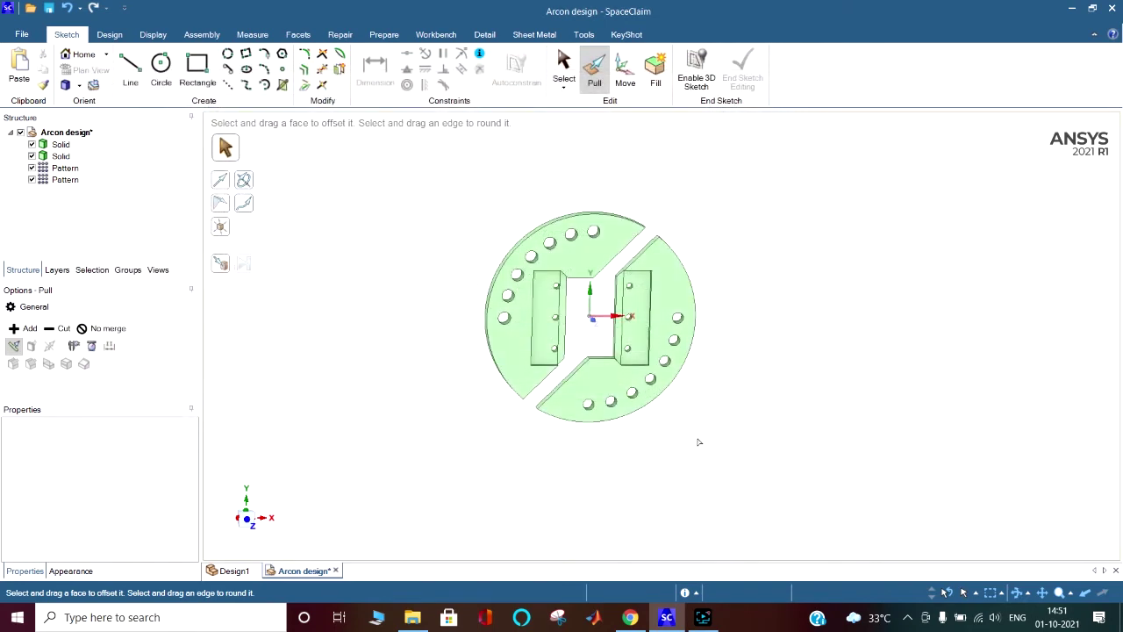
Step: Undo the new lower hole and its sketched circle in the left pocket and return to solid modelling
{"action": "middle_click_drag", "start_coordinate": [698, 441], "coordinate": [727, 456]}
{"action": "key", "text": "v"}
{"action": "key", "text": "ctrl+z"}
{"action": "key", "text": "c"}
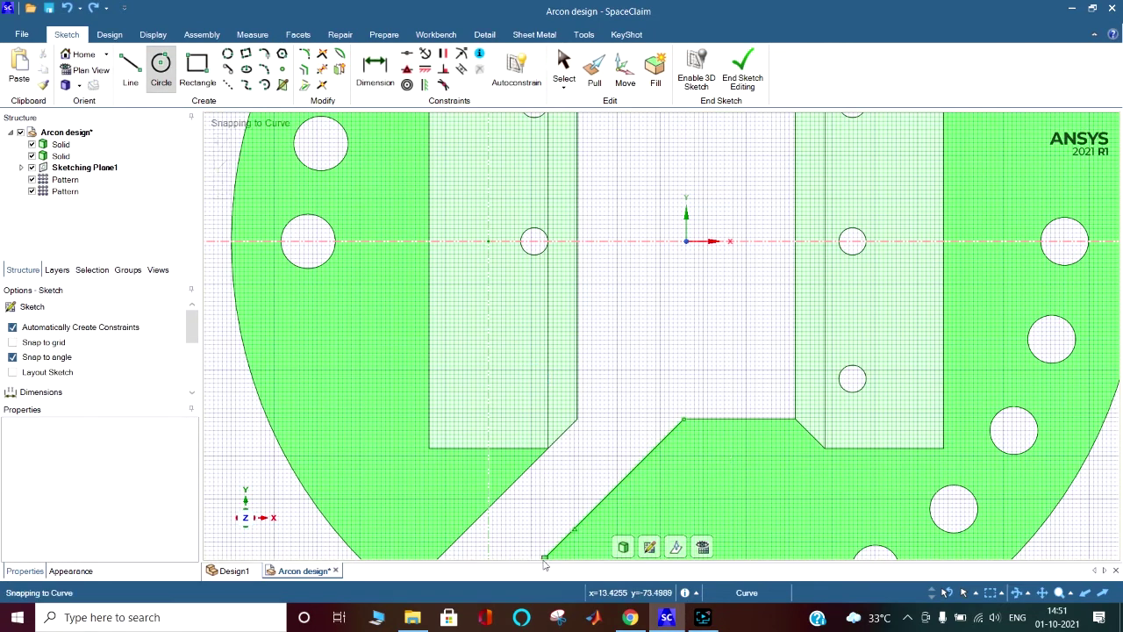
{"action": "left_click", "coordinate": [625, 549]}
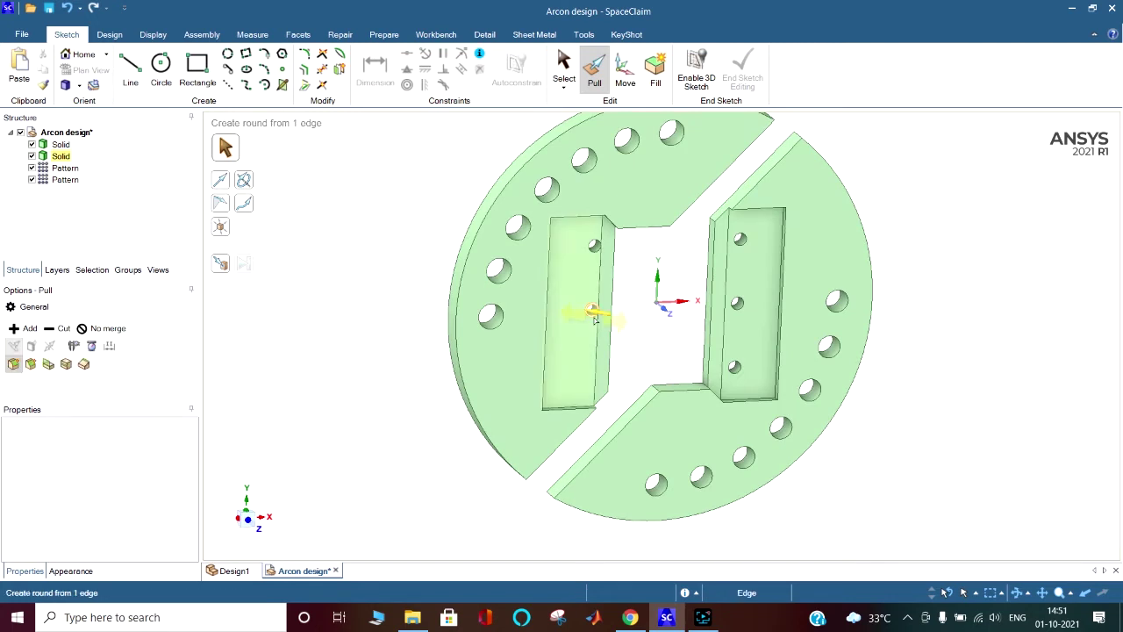
Step: Delete the cylindrical face of the left pocket's middle small hole to fill the hole
{"action": "scroll", "coordinate": [593, 313], "scroll_direction": "up", "scroll_amount": 5}
{"action": "left_click", "coordinate": [597, 309]}
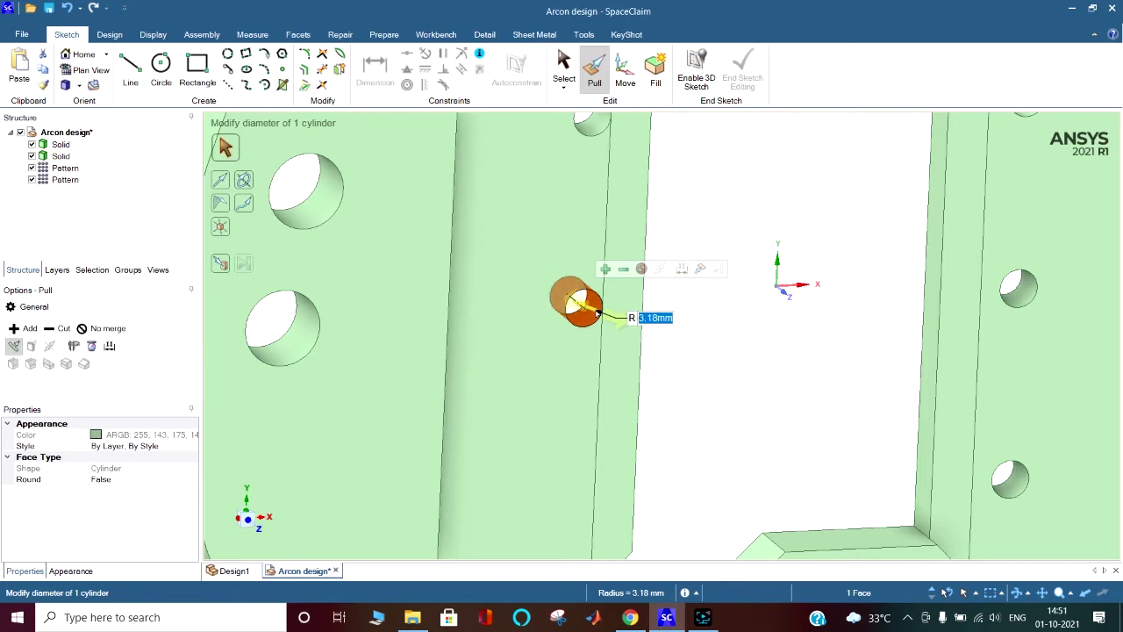
{"action": "key", "text": "Delete"}
{"action": "scroll", "coordinate": [752, 379], "scroll_direction": "down", "scroll_amount": 5}
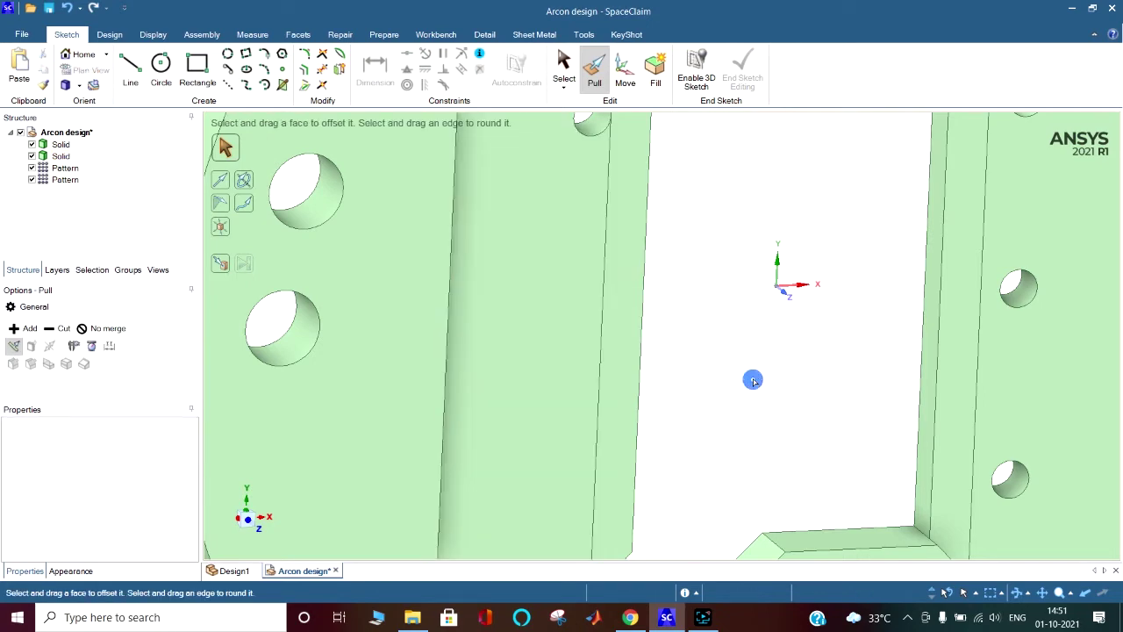
{"action": "middle_click_drag", "start_coordinate": [755, 384], "coordinate": [721, 353]}
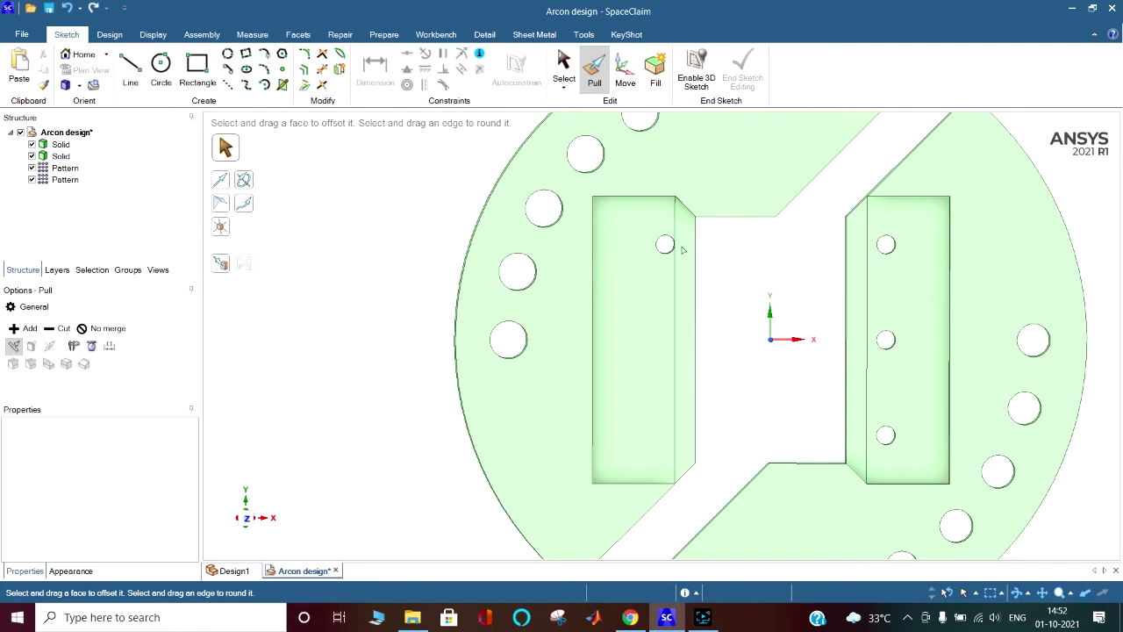
Step: Copy the left pocket's top small hole 32 mm straight down with the Move tool
{"action": "left_click", "coordinate": [626, 81]}
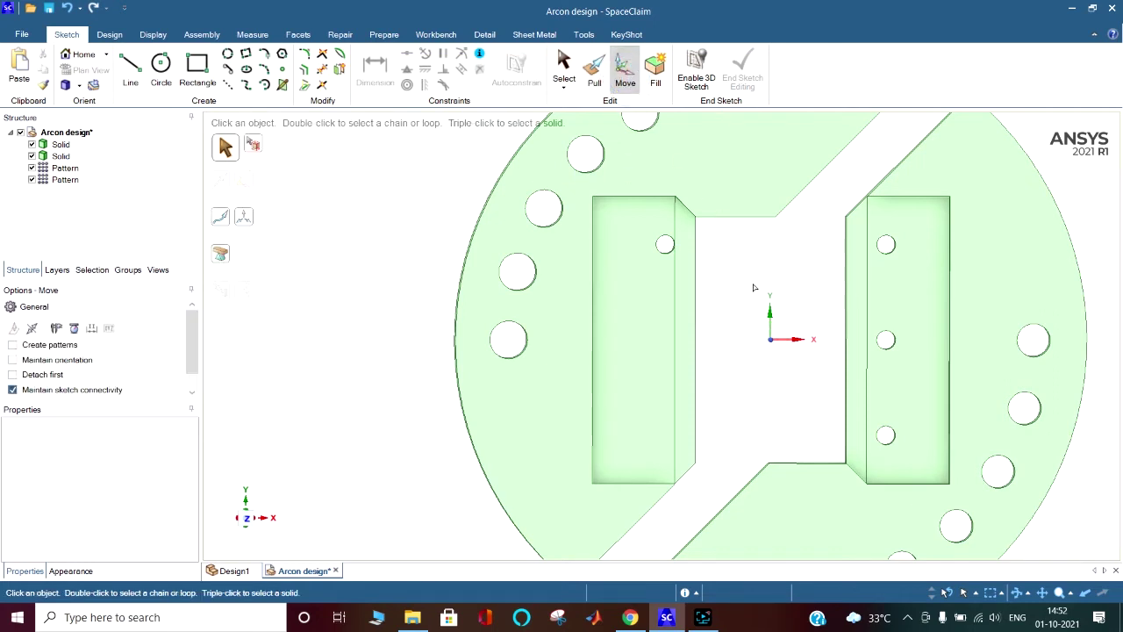
{"action": "middle_click_drag", "start_coordinate": [756, 288], "coordinate": [729, 273]}
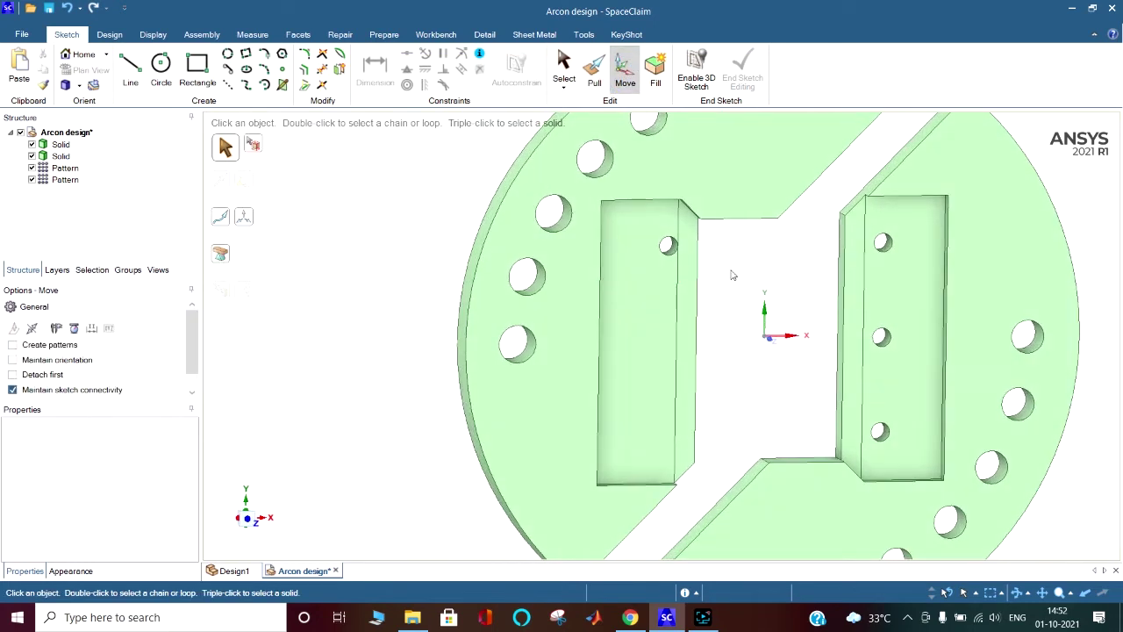
{"action": "left_click", "coordinate": [672, 247]}
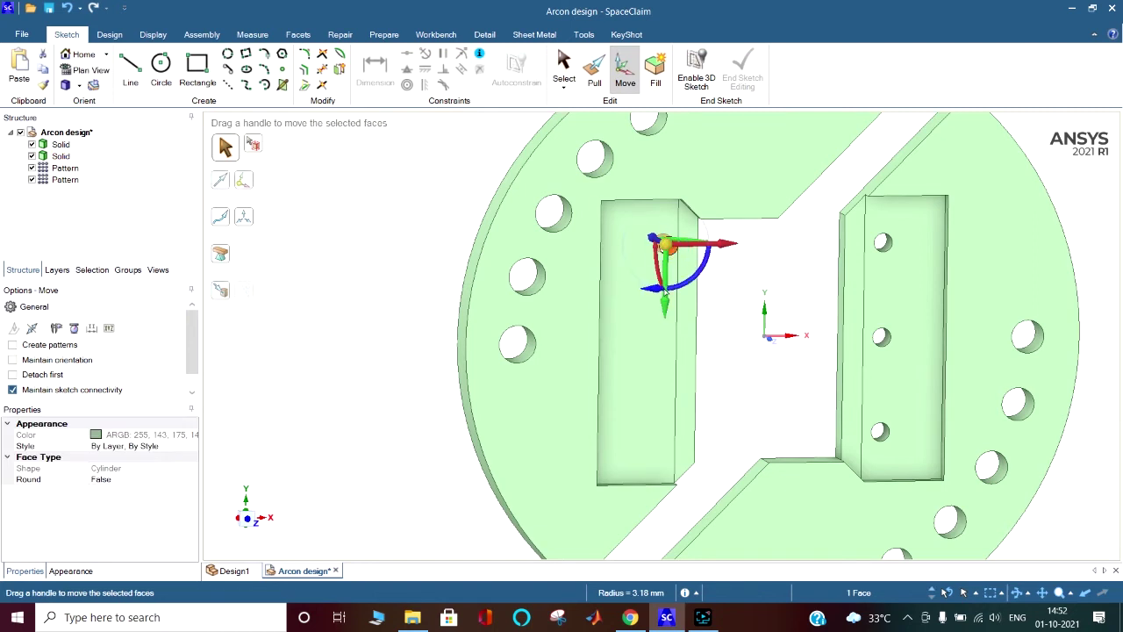
{"action": "left_click", "coordinate": [667, 305]}
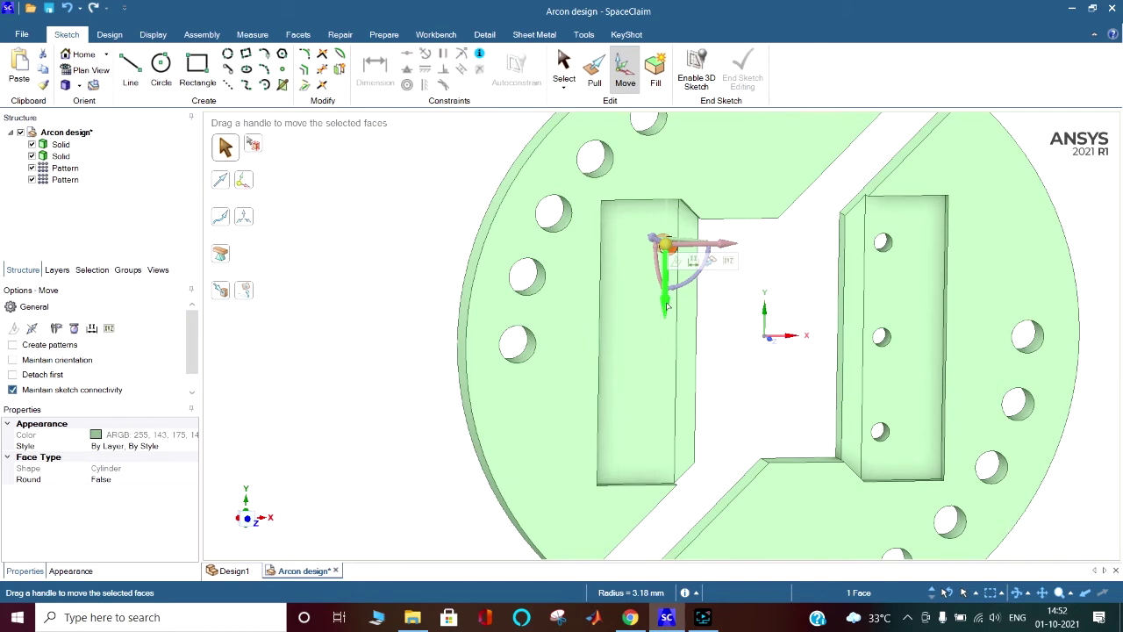
{"action": "left_click_drag", "start_coordinate": [667, 305], "coordinate": [663, 379], "text": "ctrl"}
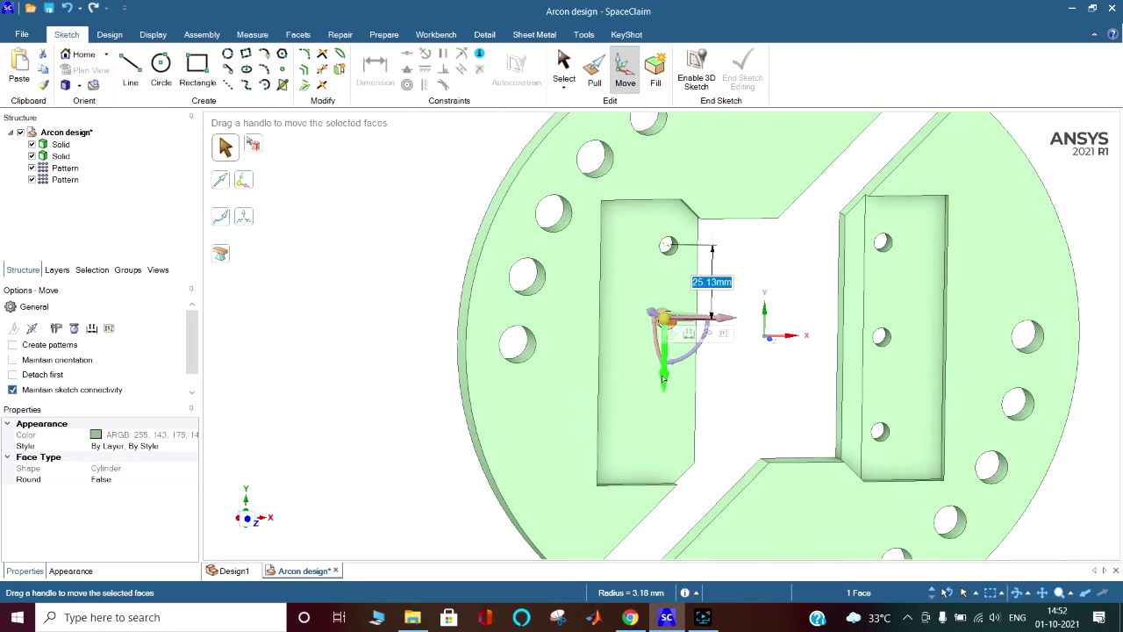
{"action": "type", "text": "32"}
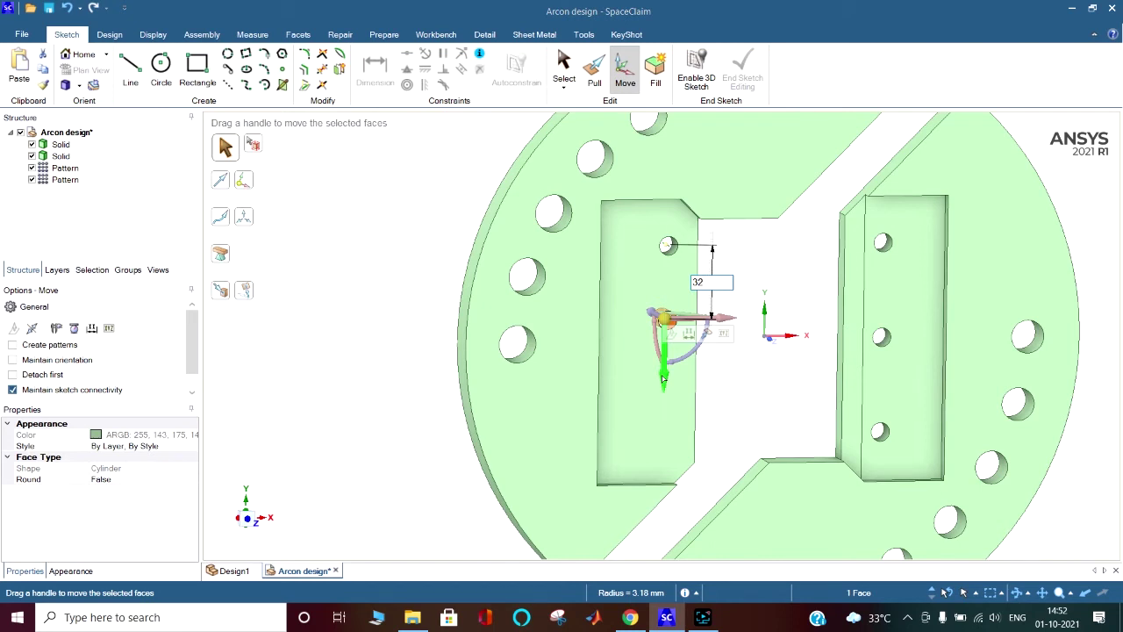
{"action": "key", "text": "Return"}
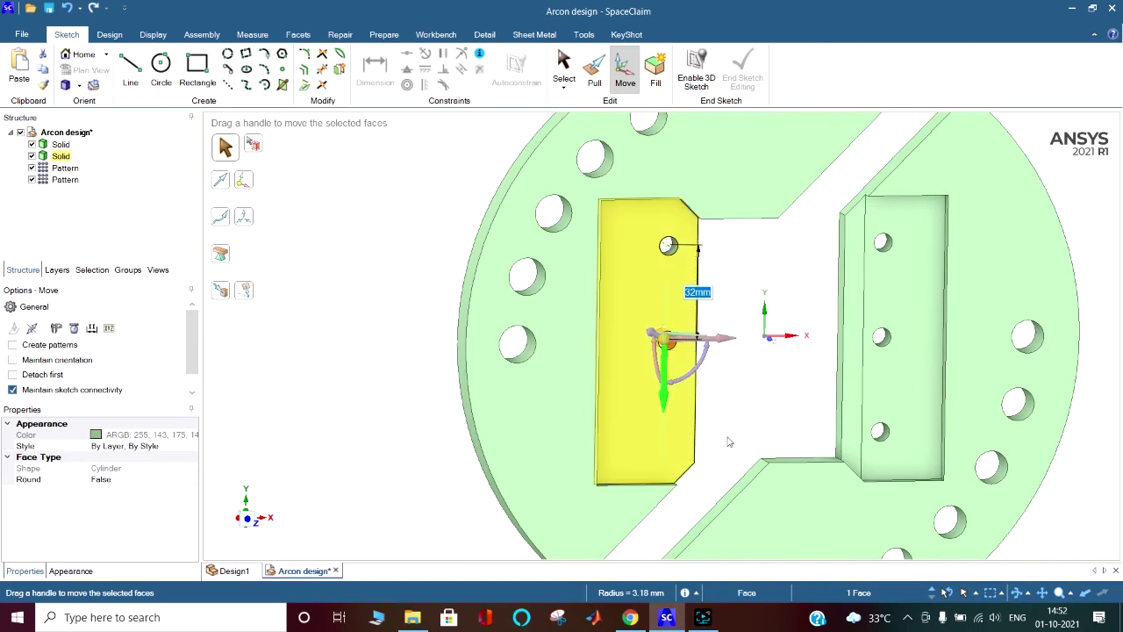
{"action": "left_click", "coordinate": [742, 381]}
Step: Copy the left pocket's middle small hole 32 mm straight down as the third hole
{"action": "mouse_move", "coordinate": [743, 380]}
{"action": "middle_mouse_down"}
{"action": "mouse_move", "coordinate": [704, 368]}
{"action": "mouse_move", "coordinate": [729, 381]}
{"action": "middle_mouse_up"}
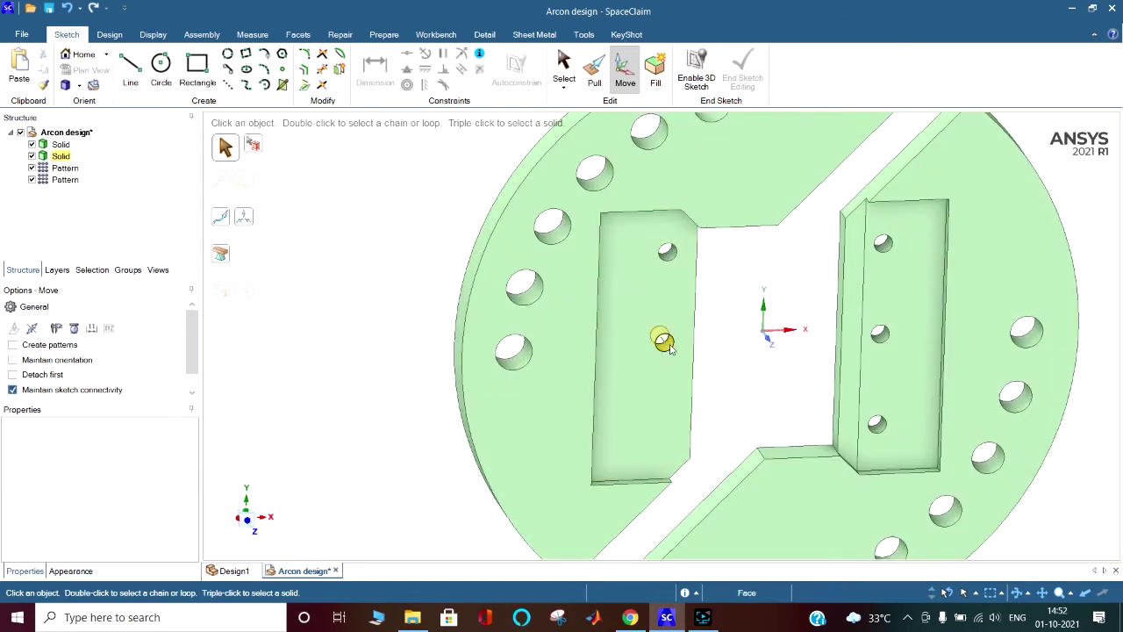
{"action": "left_click", "coordinate": [664, 344]}
{"action": "left_click", "coordinate": [661, 395]}
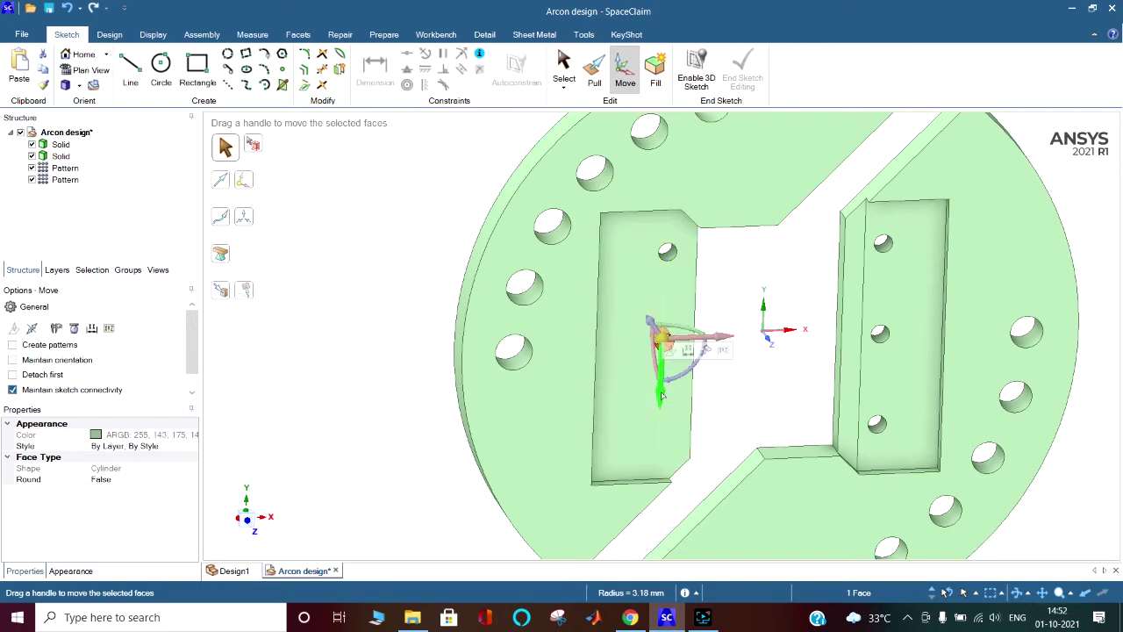
{"action": "key", "text": "ctrl"}
{"action": "left_click_drag", "start_coordinate": [665, 389], "coordinate": [664, 409], "text": "ctrl"}
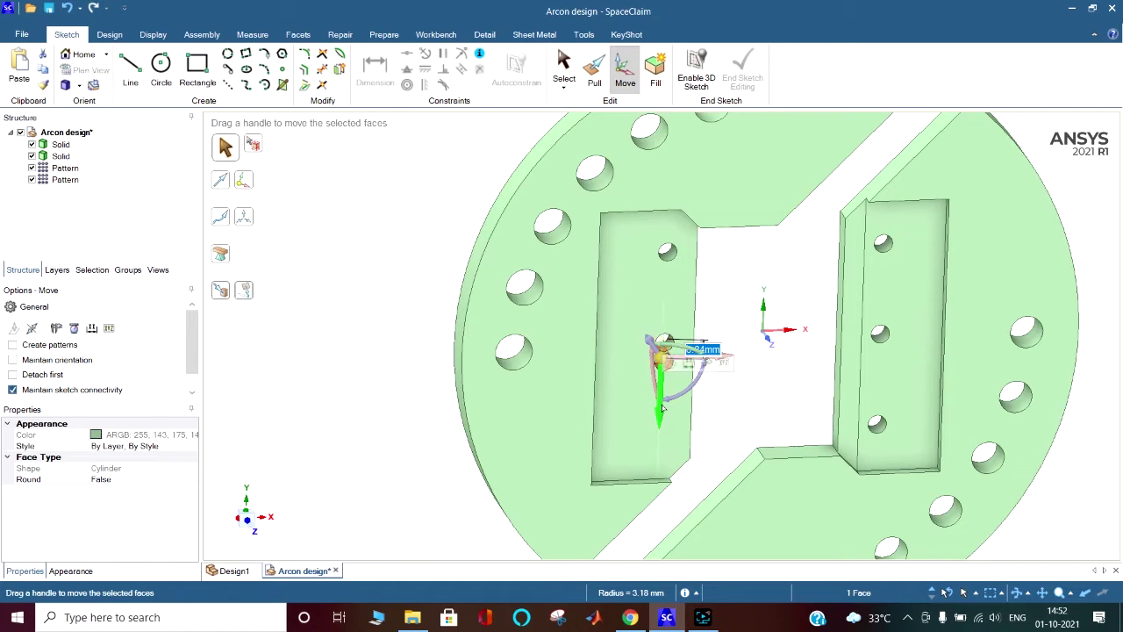
{"action": "type", "text": "32"}
{"action": "key", "text": "Return"}
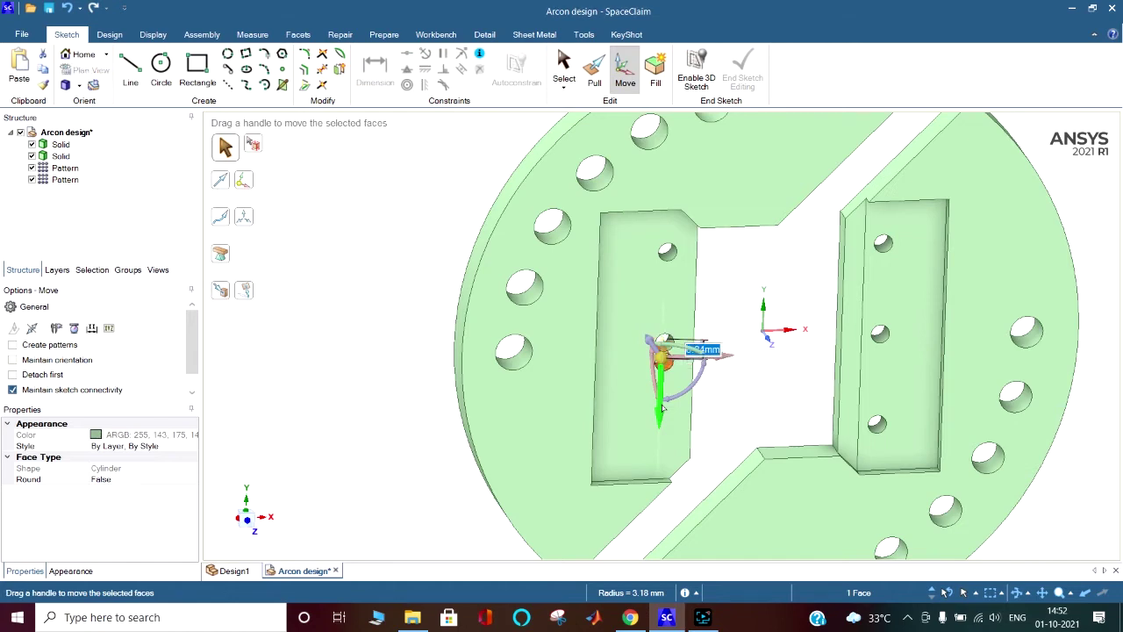
{"action": "left_click", "coordinate": [741, 396]}
{"action": "key", "text": "v"}
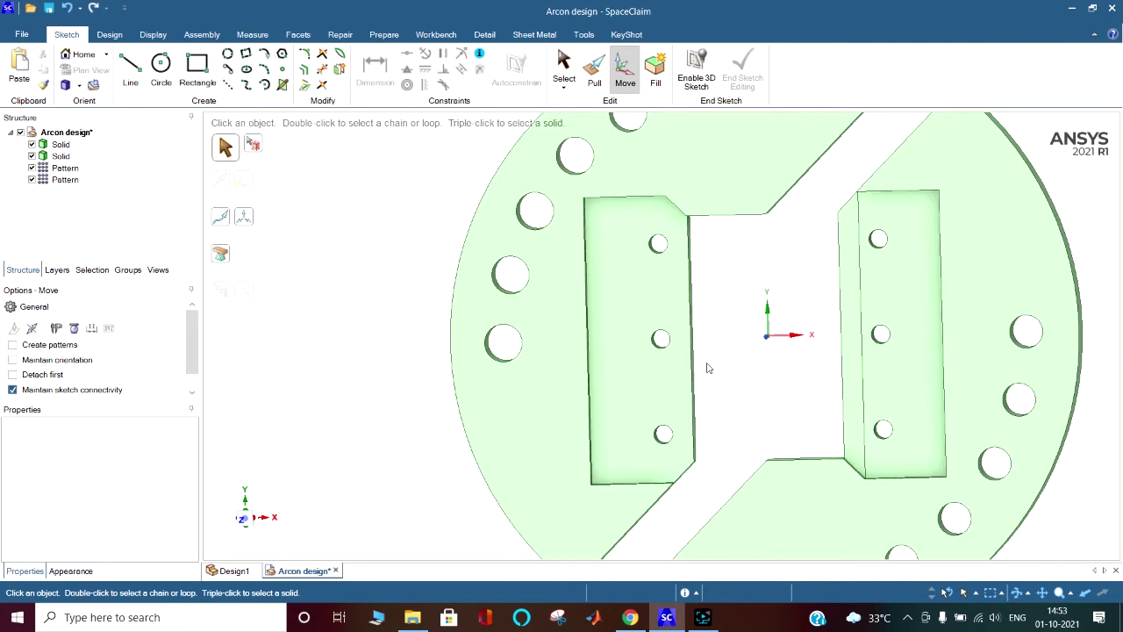
Step: Create a new drawing sheet for the current Arcon design
{"action": "scroll", "coordinate": [714, 376], "scroll_direction": "down", "scroll_amount": 3}
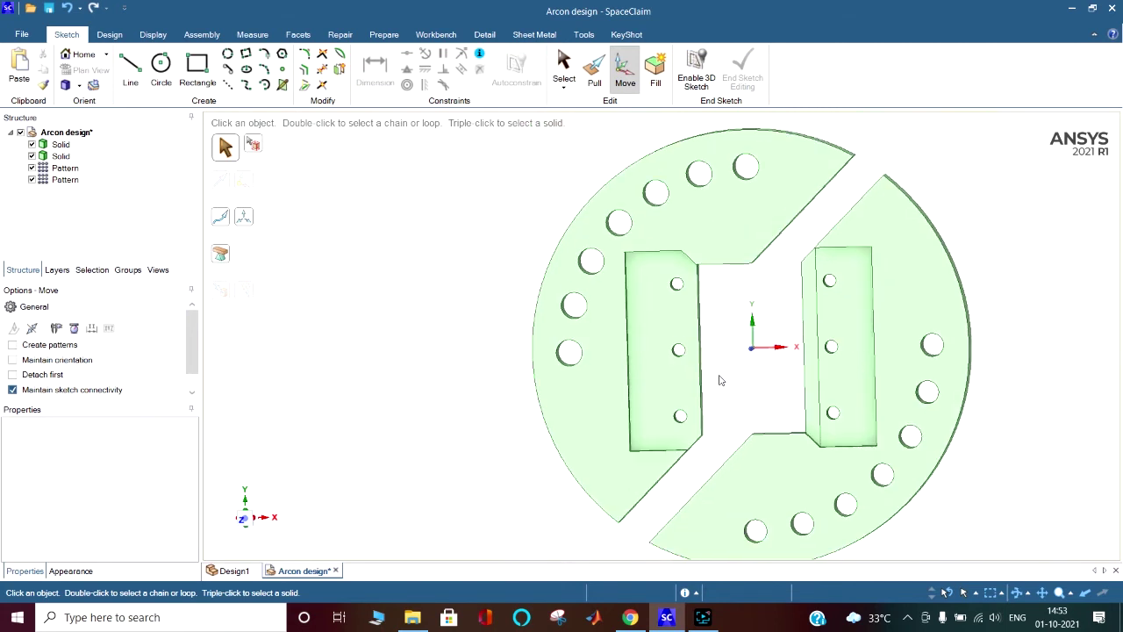
{"action": "mouse_move", "coordinate": [719, 379]}
{"action": "middle_mouse_down"}
{"action": "mouse_move", "coordinate": [550, 351]}
{"action": "mouse_move", "coordinate": [573, 357]}
{"action": "middle_mouse_up"}
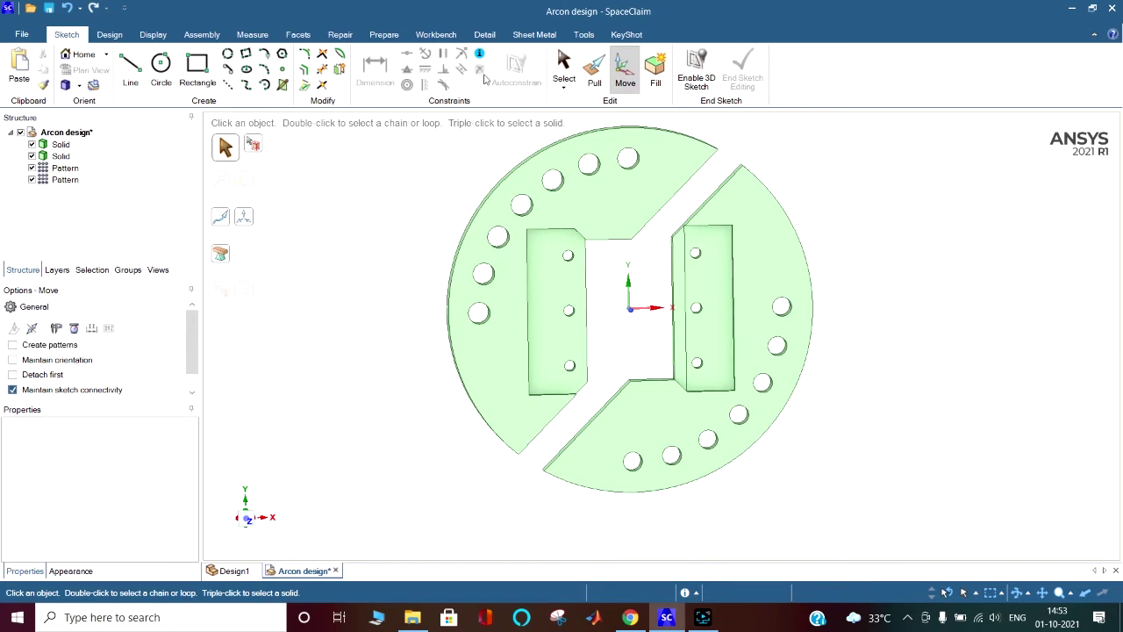
{"action": "left_click", "coordinate": [487, 35]}
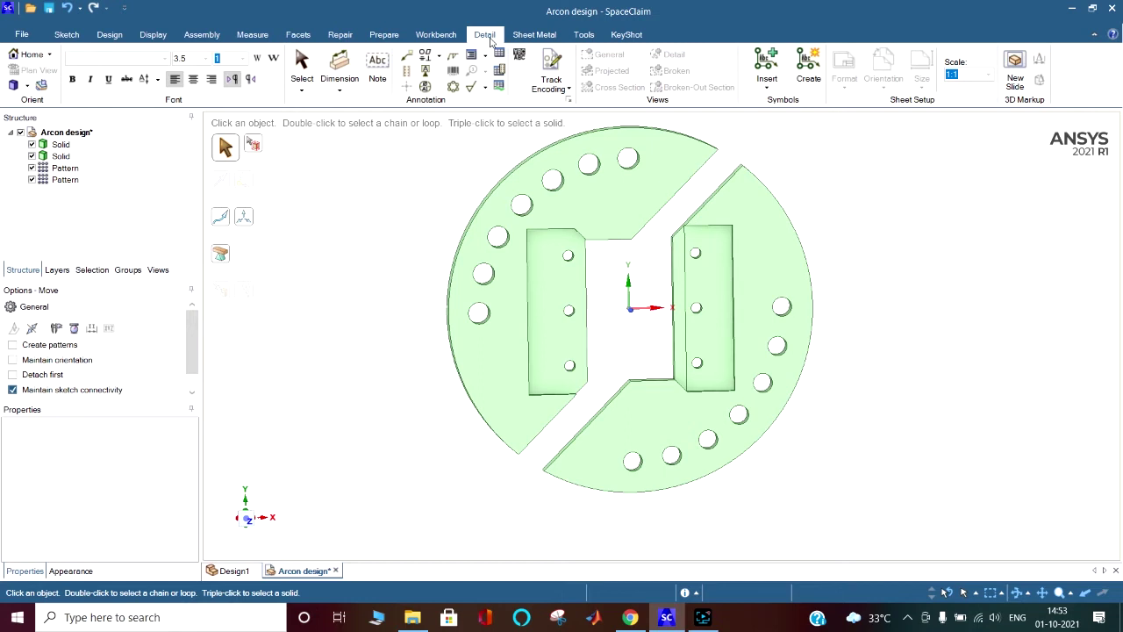
{"action": "left_click", "coordinate": [25, 35]}
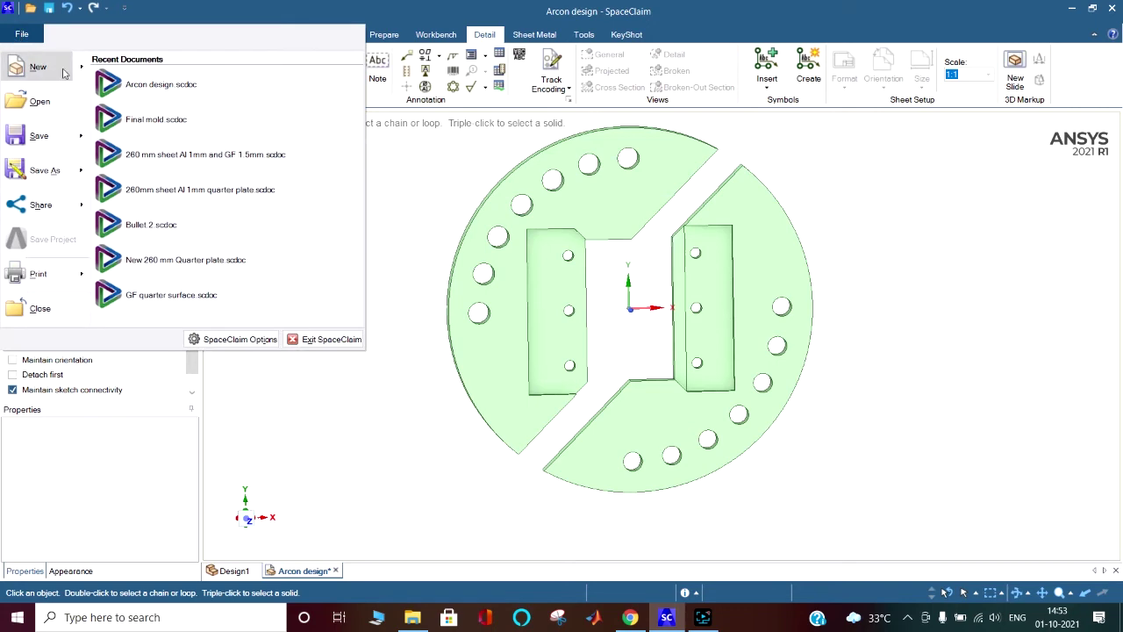
{"action": "left_click", "coordinate": [63, 72]}
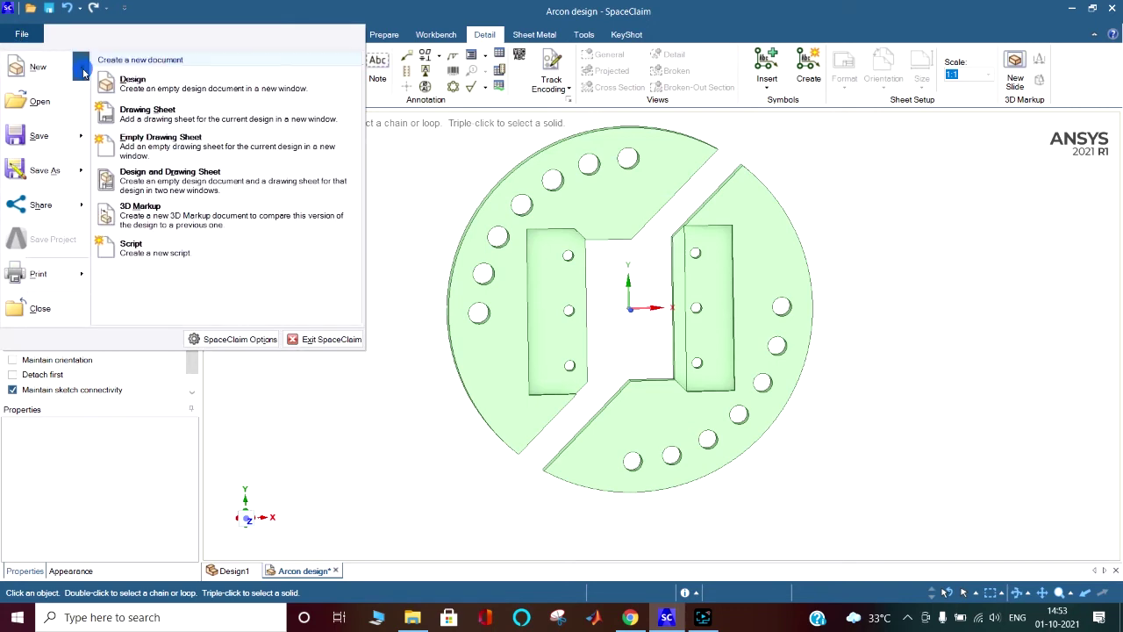
{"action": "left_click", "coordinate": [176, 121]}
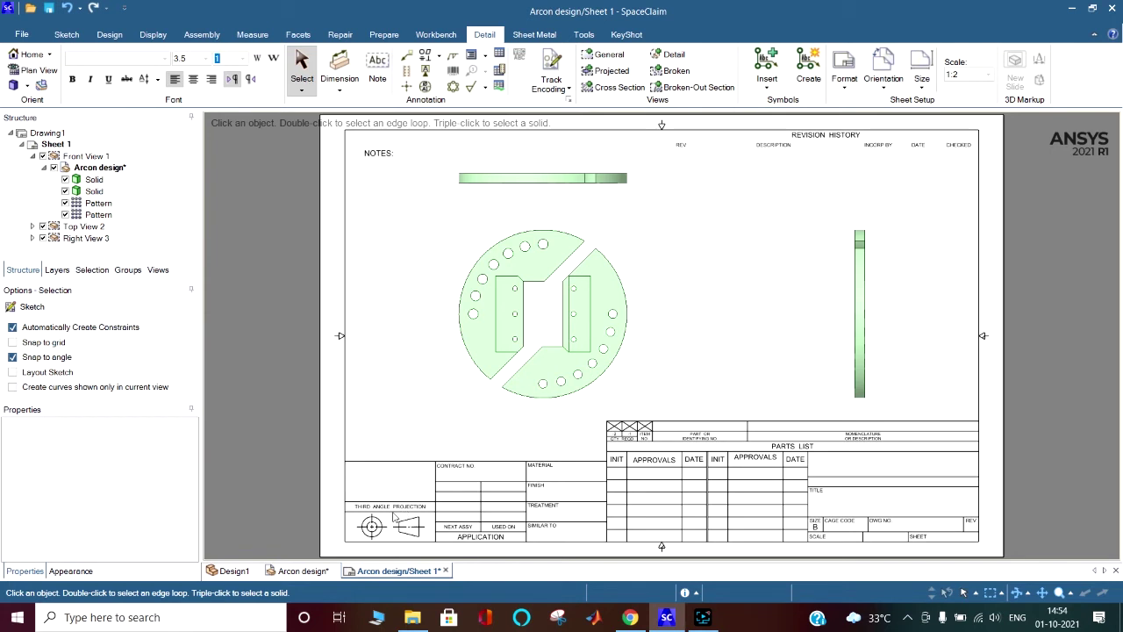
Step: Select the sheet's front, top and right views one after another to examine them
{"action": "left_click", "coordinate": [559, 266]}
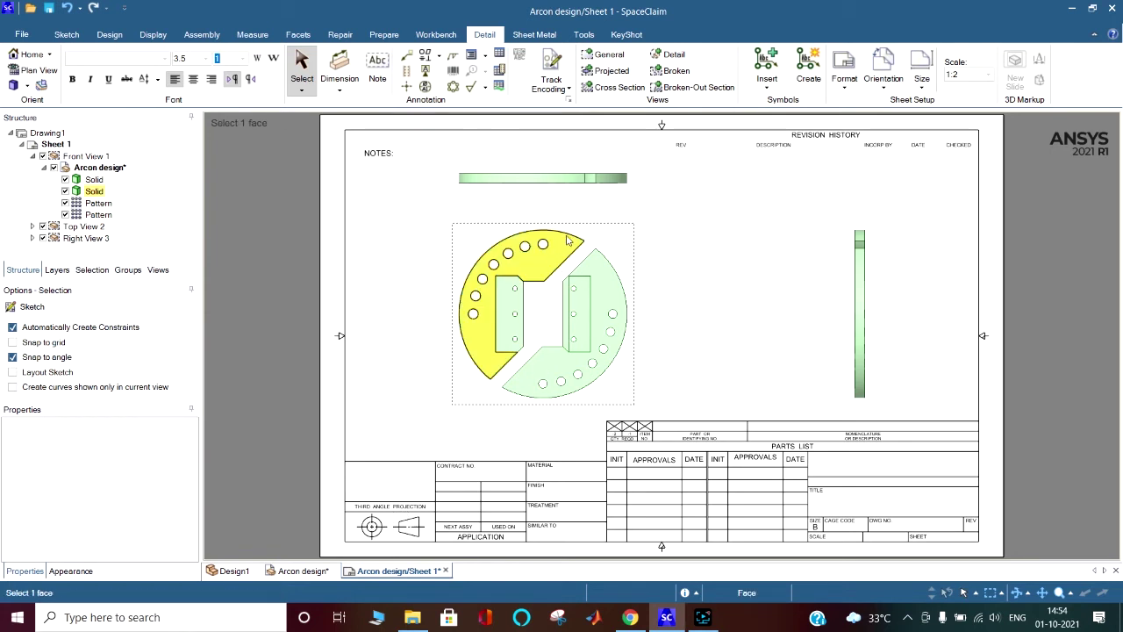
{"action": "left_click", "coordinate": [591, 234]}
{"action": "left_click", "coordinate": [592, 230]}
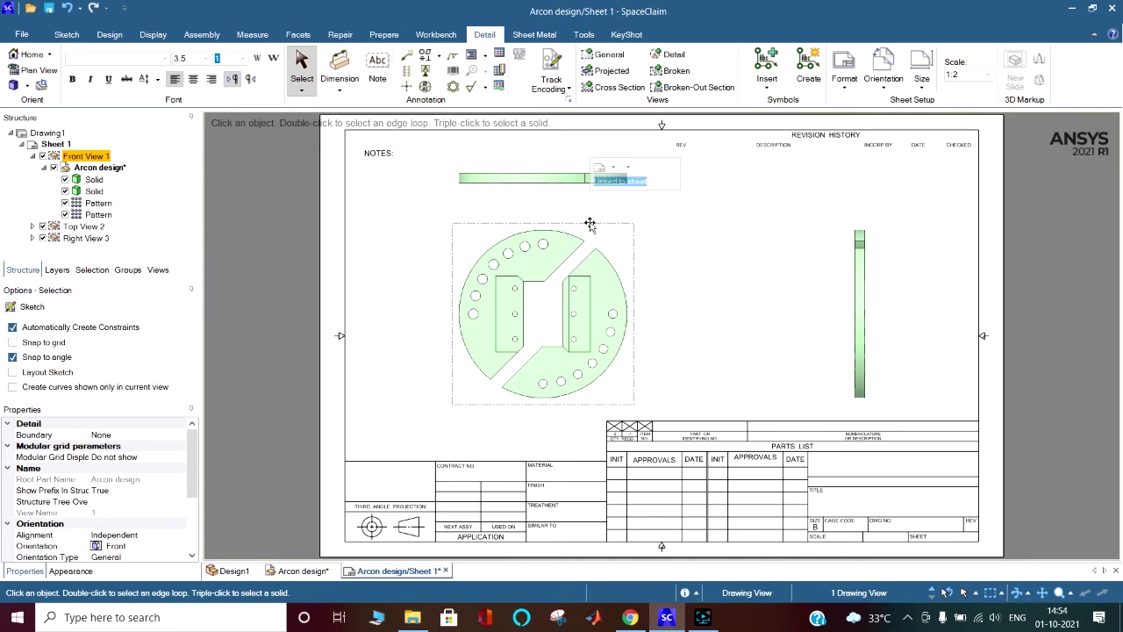
{"action": "left_click", "coordinate": [537, 166]}
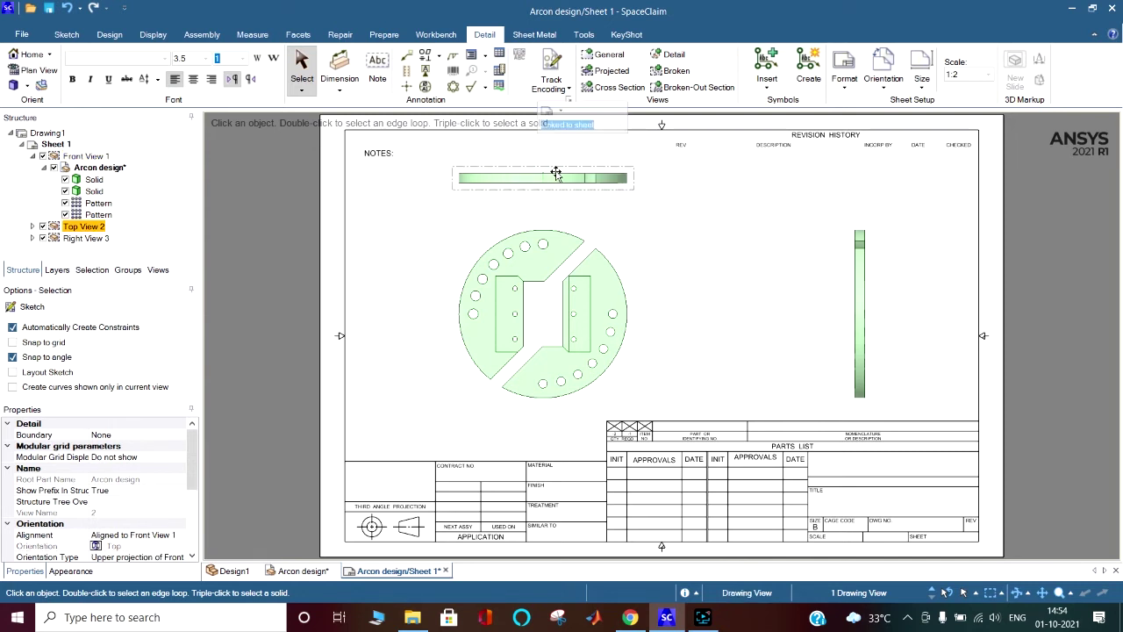
{"action": "left_click", "coordinate": [556, 171]}
{"action": "left_click", "coordinate": [870, 293]}
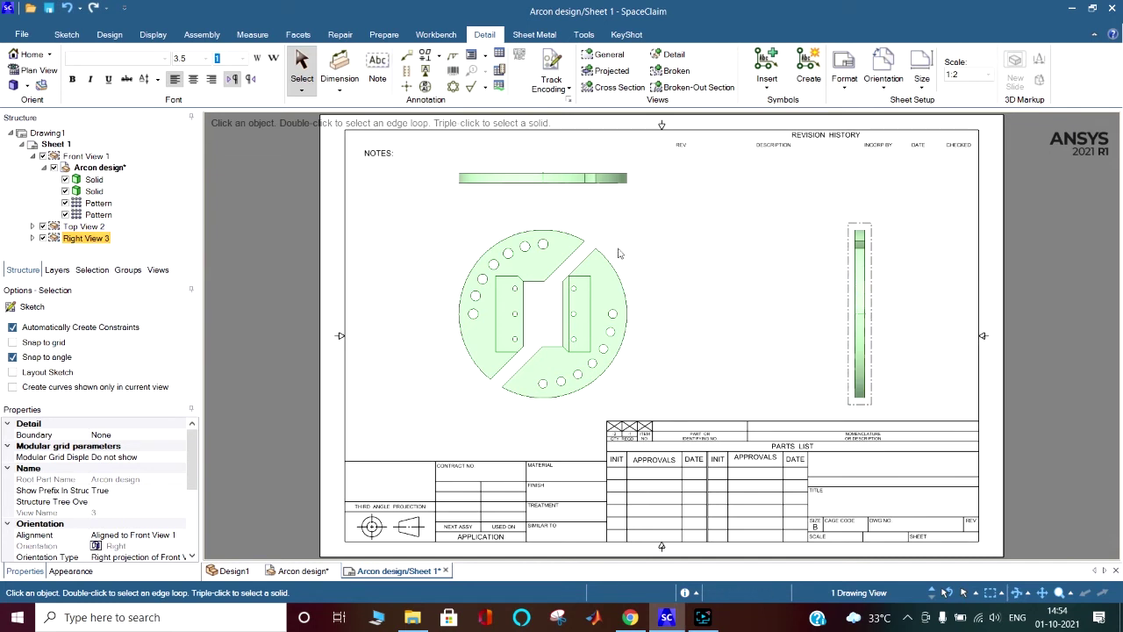
{"action": "left_click", "coordinate": [590, 244]}
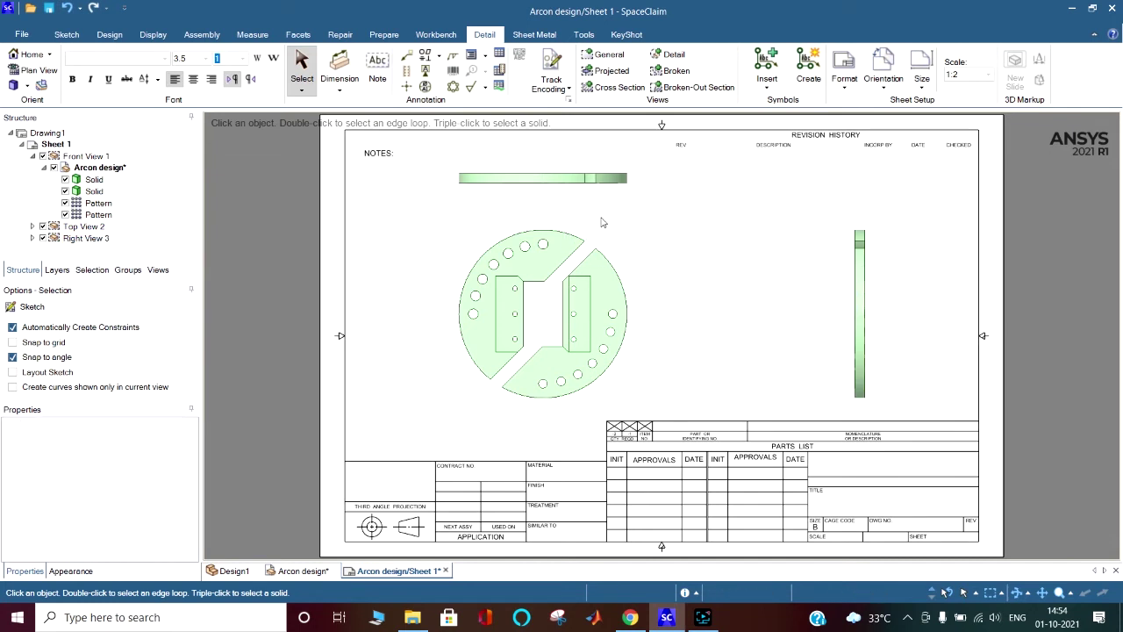
Step: Make the front view's scale independent of the sheet at 1:2
{"action": "left_click", "coordinate": [602, 222]}
{"action": "left_click", "coordinate": [602, 223]}
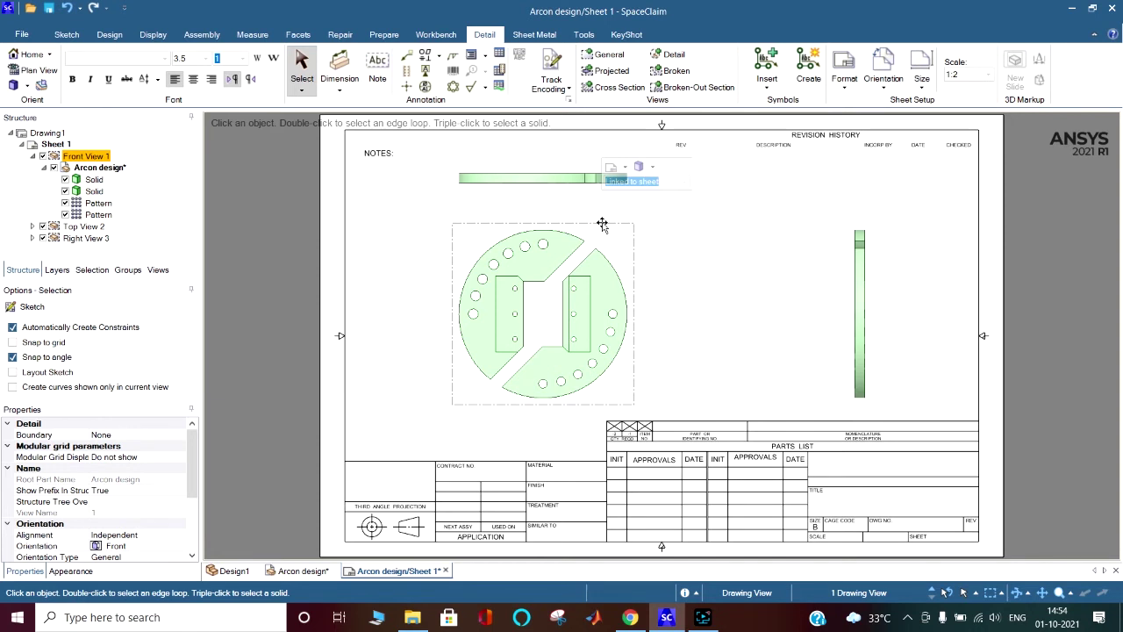
{"action": "left_click", "coordinate": [601, 222]}
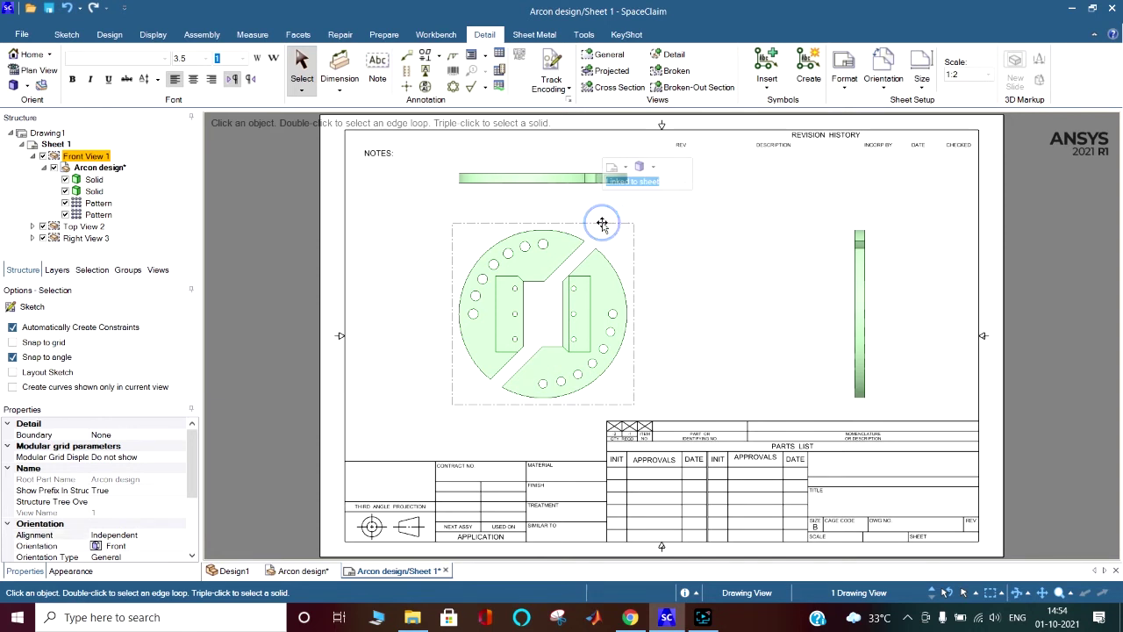
{"action": "left_click", "coordinate": [684, 182]}
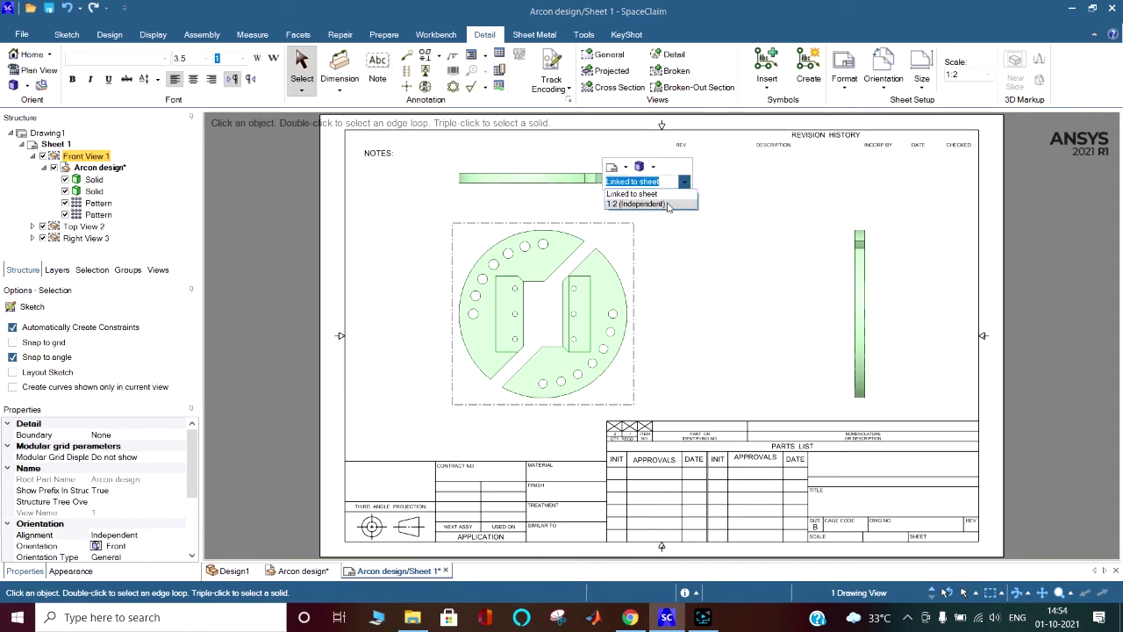
{"action": "left_click", "coordinate": [667, 205]}
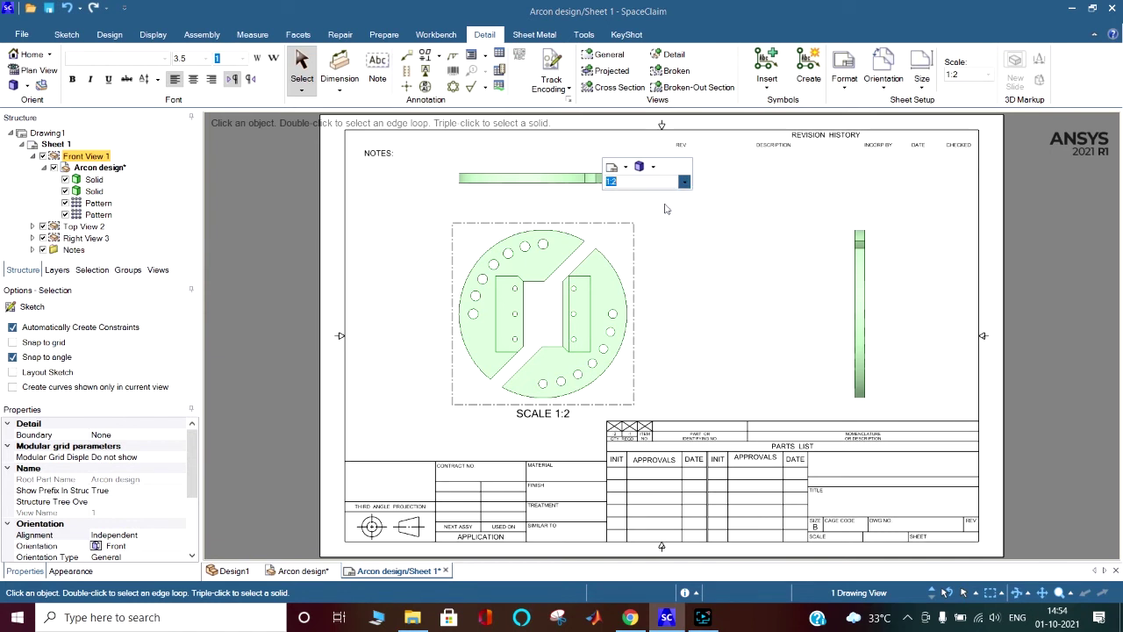
Step: Set the front view's scale to 1:3
{"action": "left_click", "coordinate": [625, 183]}
{"action": "key", "text": "BackSpace"}
{"action": "key", "text": "BackSpace"}
{"action": "type", "text": ":3"}
{"action": "key", "text": "Return"}
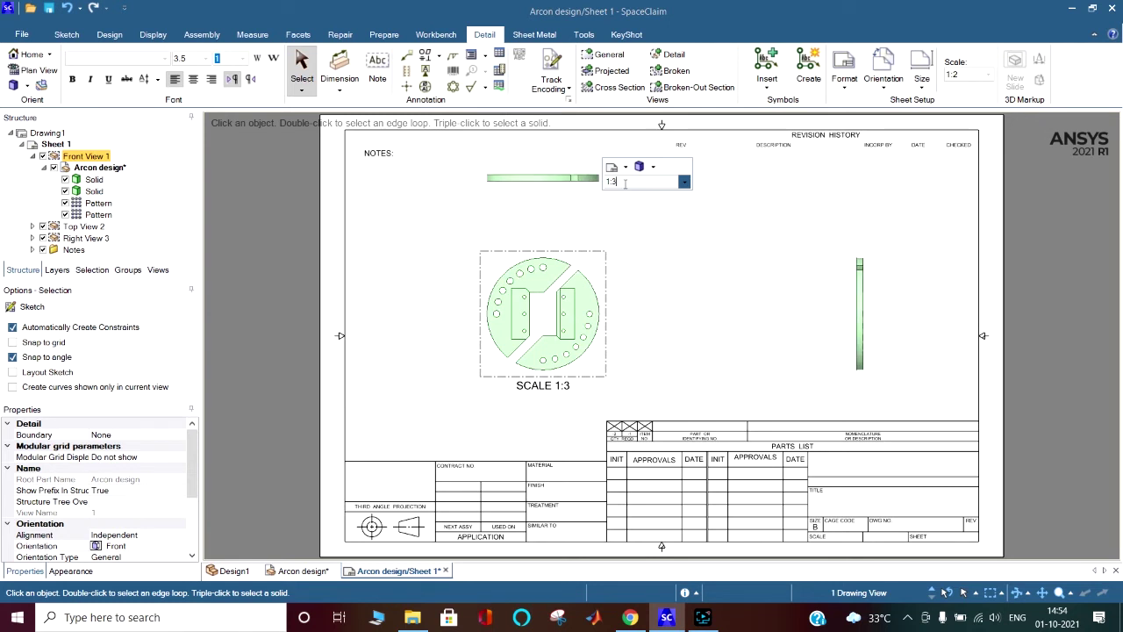
Step: Set the front view's scale to 1:1
{"action": "key", "text": "BackSpace"}
{"action": "key", "text": "BackSpace"}
{"action": "type", "text": ":1"}
{"action": "key", "text": "Return"}
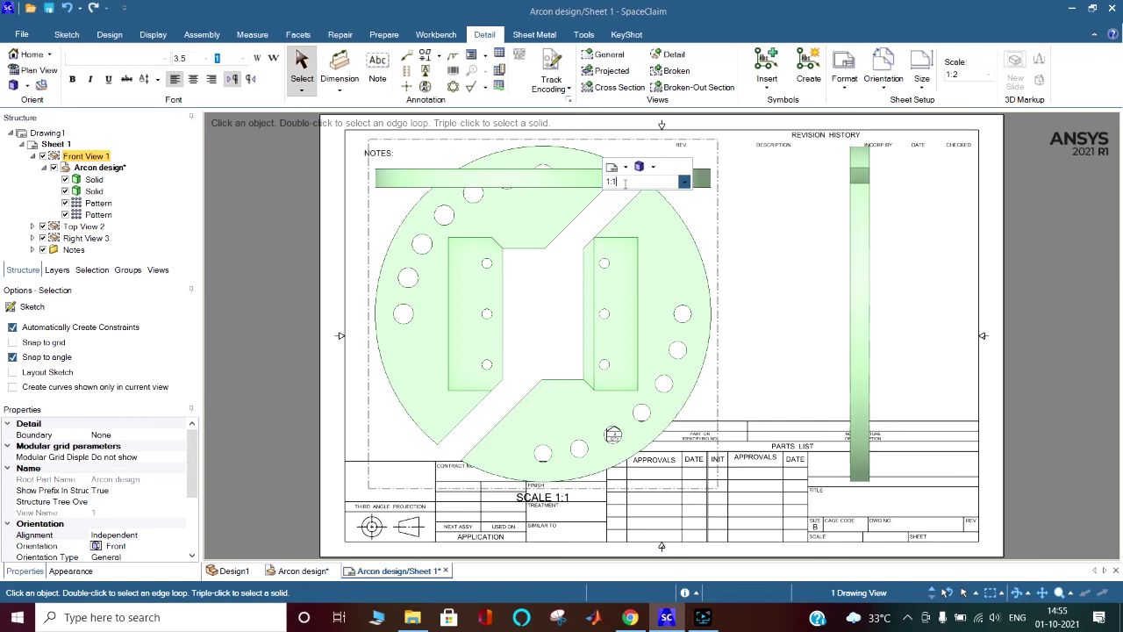
Step: Set the front view's scale to 1:2 and its display style to Wireframe
{"action": "key", "text": "BackSpace"}
{"action": "key", "text": "BackSpace"}
{"action": "type", "text": ":2"}
{"action": "key", "text": "Return"}
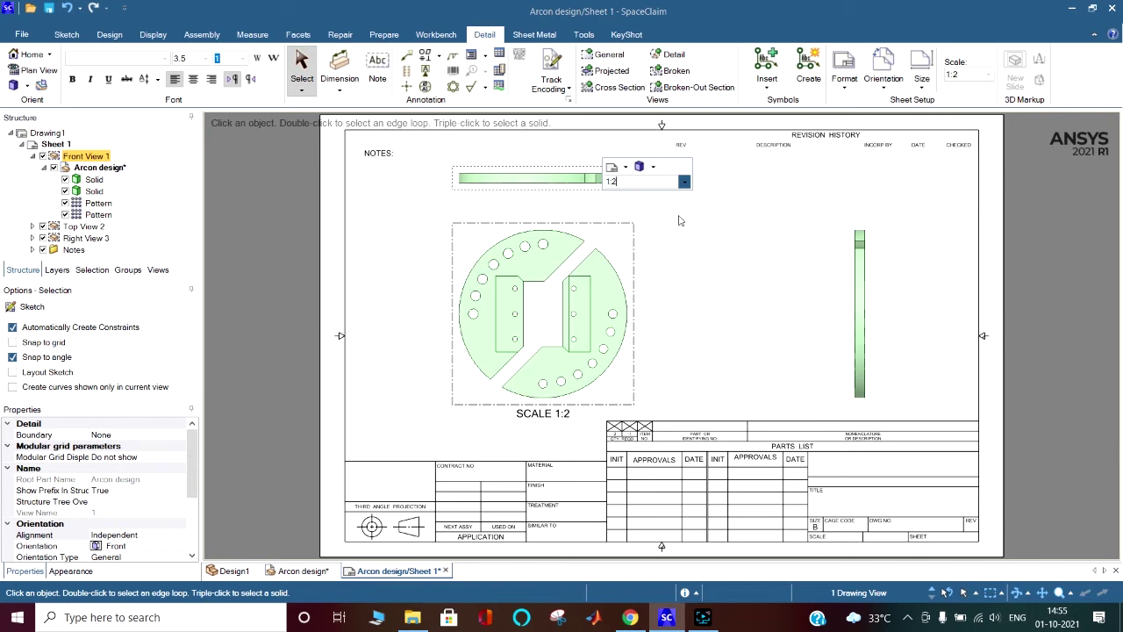
{"action": "left_click", "coordinate": [626, 168]}
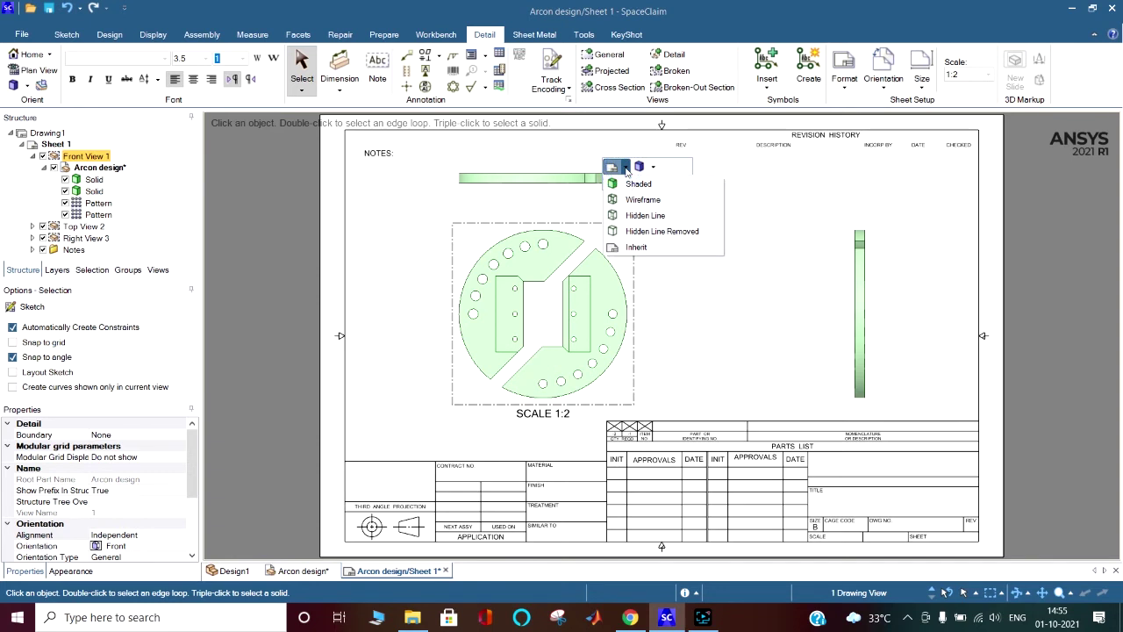
{"action": "left_click", "coordinate": [641, 201]}
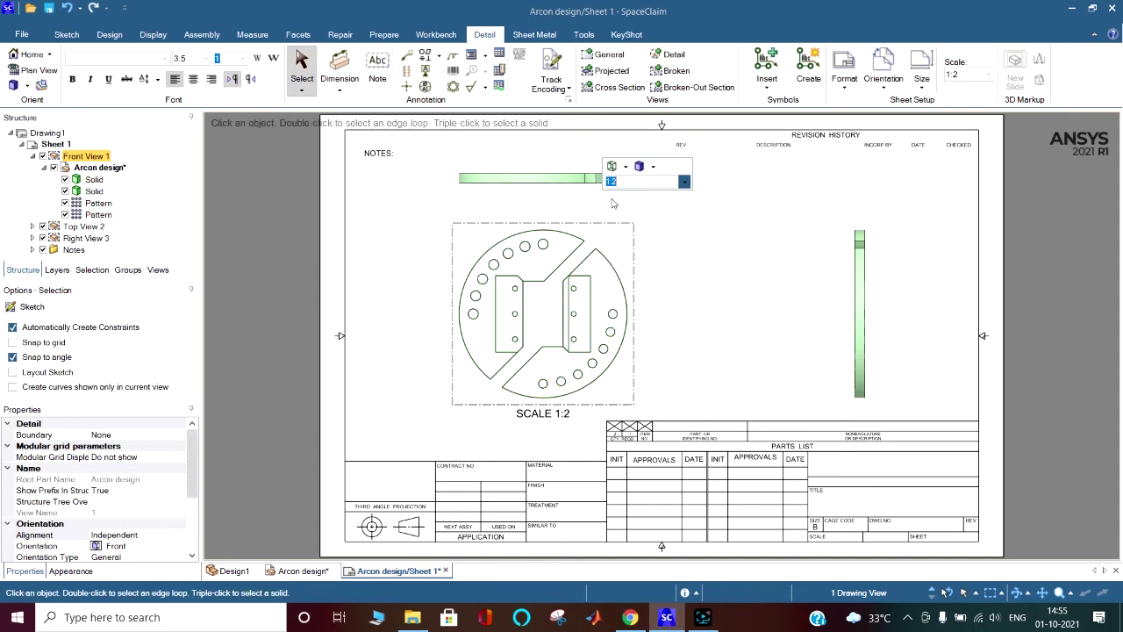
Step: Try the Hidden Line Removed display style on the front view, and return the view to Shaded
{"action": "left_click", "coordinate": [625, 167]}
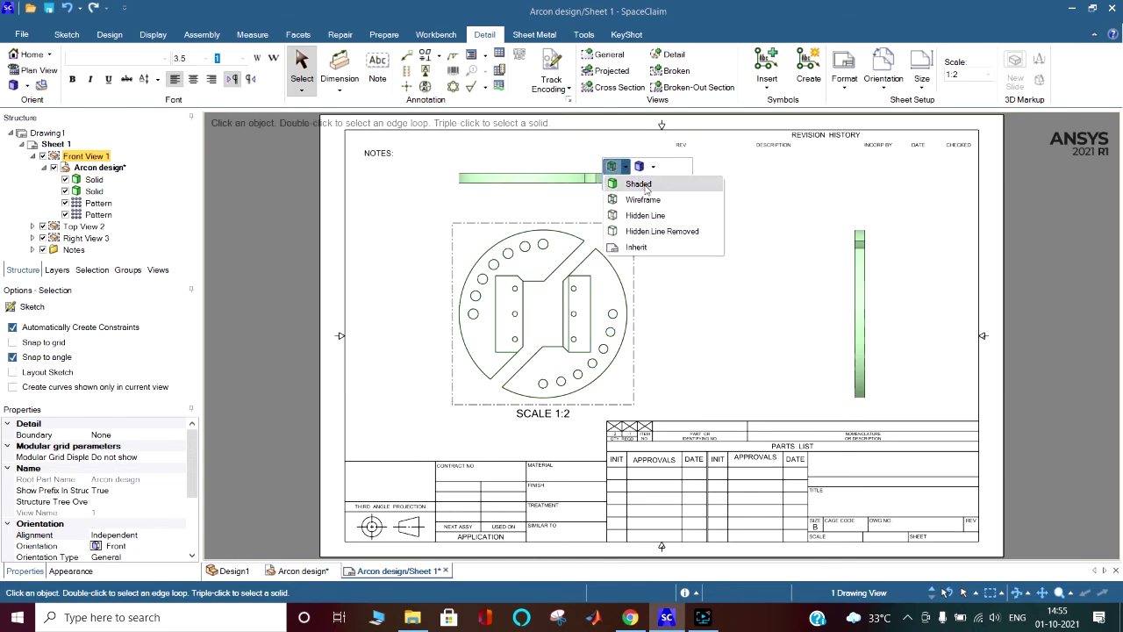
{"action": "left_click", "coordinate": [647, 185]}
{"action": "left_click", "coordinate": [624, 167]}
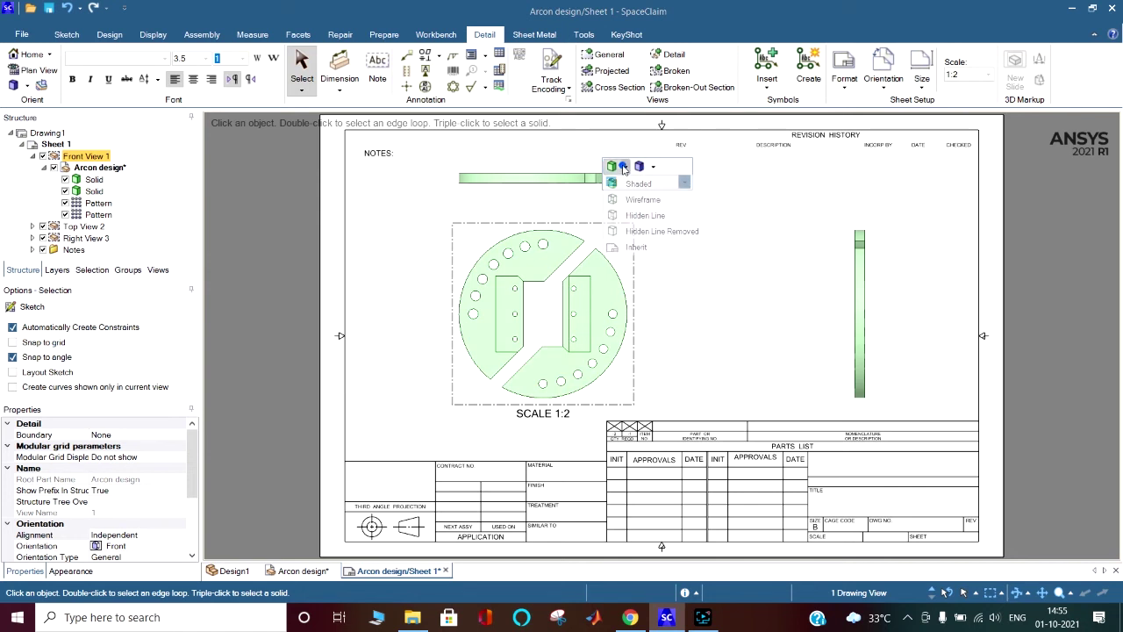
{"action": "left_click", "coordinate": [649, 234]}
{"action": "left_click", "coordinate": [624, 166]}
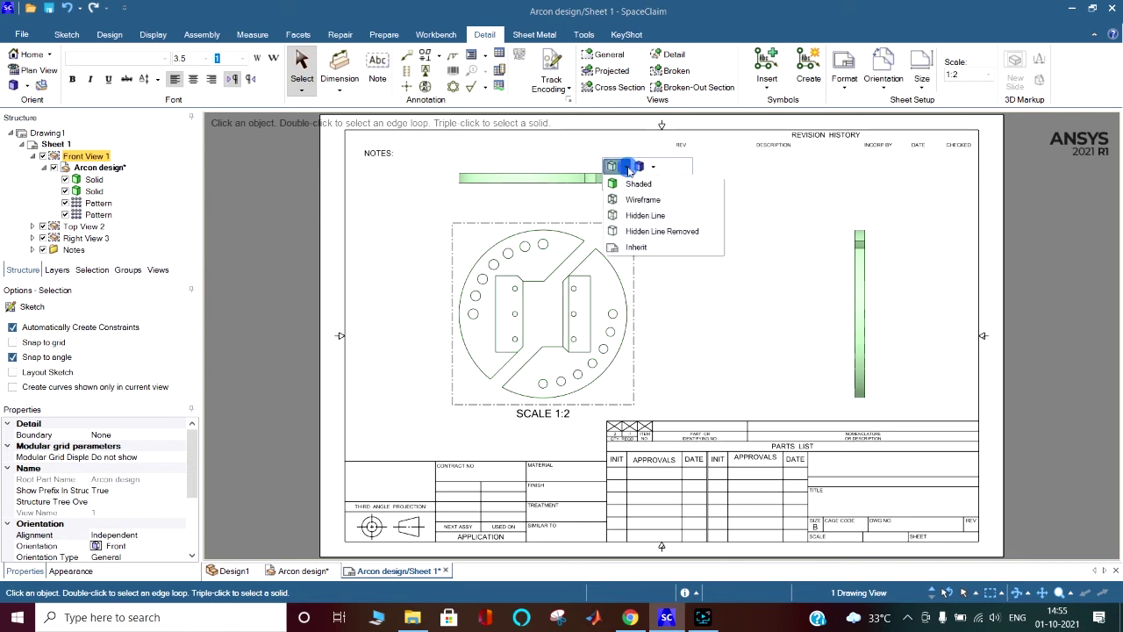
{"action": "left_click", "coordinate": [638, 186]}
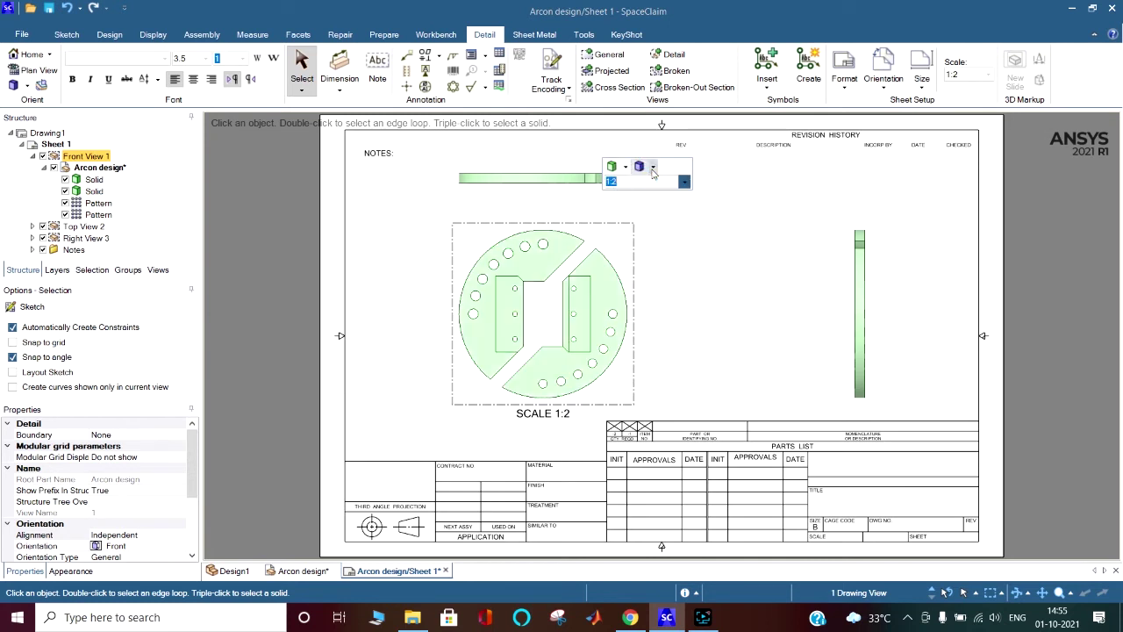
Step: Change the selected base view's orientation from Front to Bottom
{"action": "left_click", "coordinate": [652, 167]}
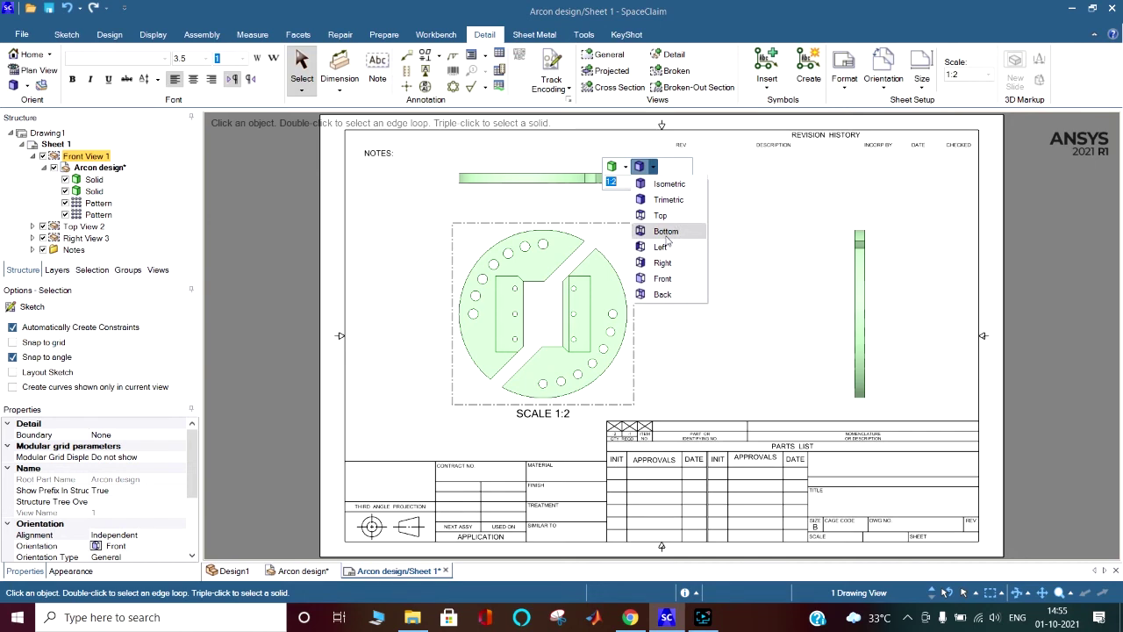
{"action": "left_click", "coordinate": [666, 235]}
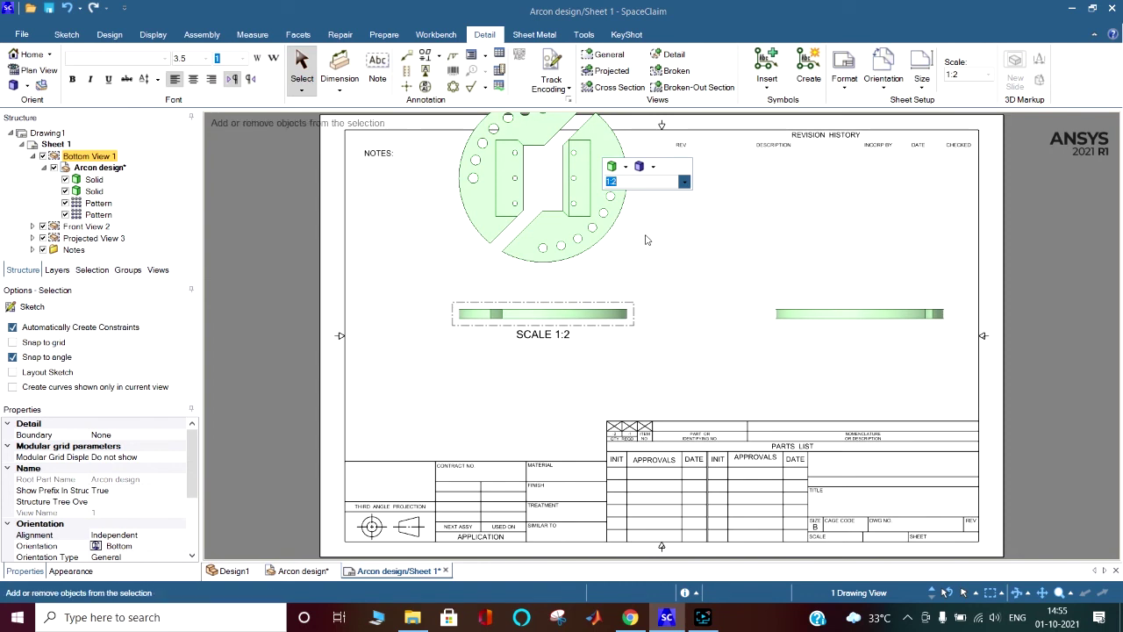
{"action": "scroll", "coordinate": [652, 246], "scroll_direction": "up", "scroll_amount": 3, "text": "ctrl"}
{"action": "scroll", "coordinate": [647, 246], "scroll_direction": "down", "scroll_amount": 4, "text": "ctrl"}
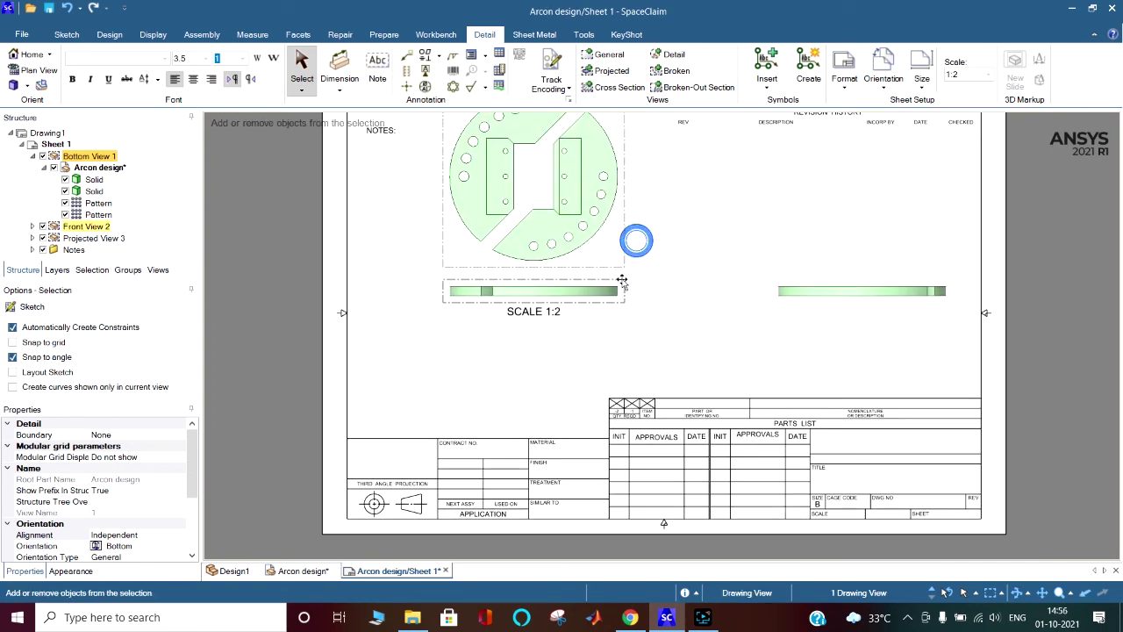
Step: Move the bottom view down close to the title block and the circular front view fully inside the sheet
{"action": "left_click_drag", "start_coordinate": [637, 241], "coordinate": [601, 343]}
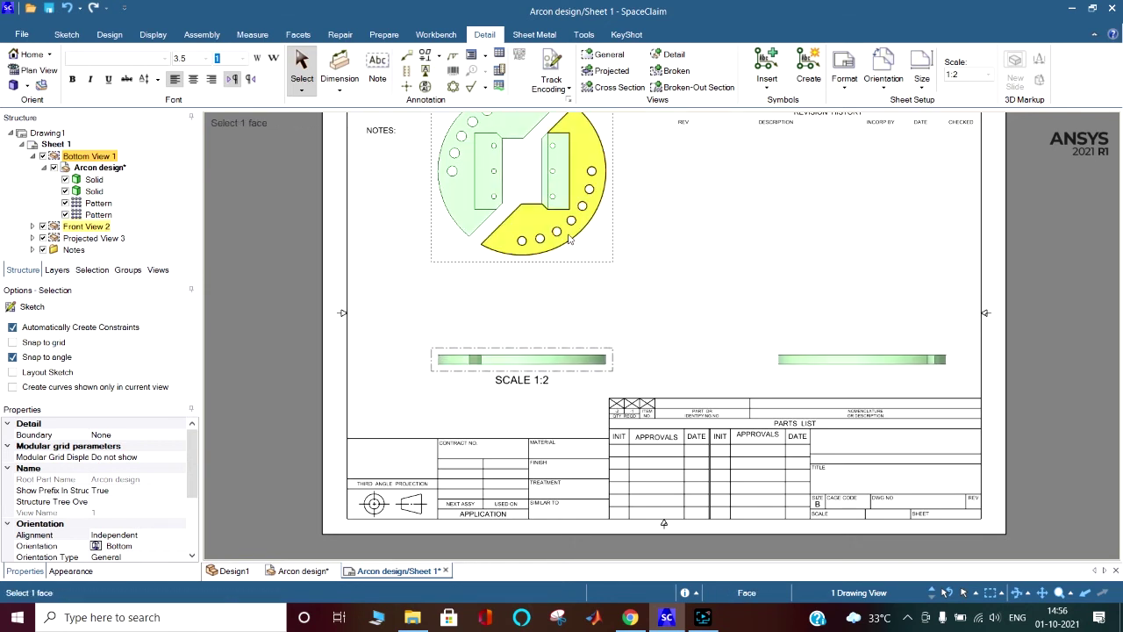
{"action": "left_click_drag", "start_coordinate": [585, 261], "coordinate": [580, 304]}
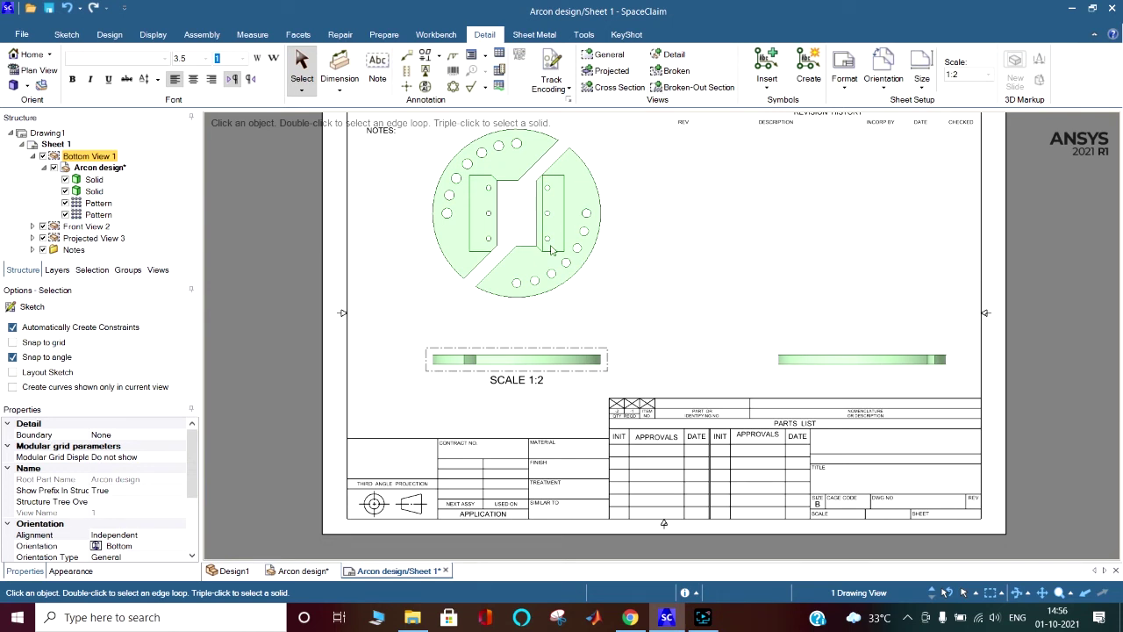
{"action": "scroll", "coordinate": [680, 261], "scroll_direction": "down", "scroll_amount": 1}
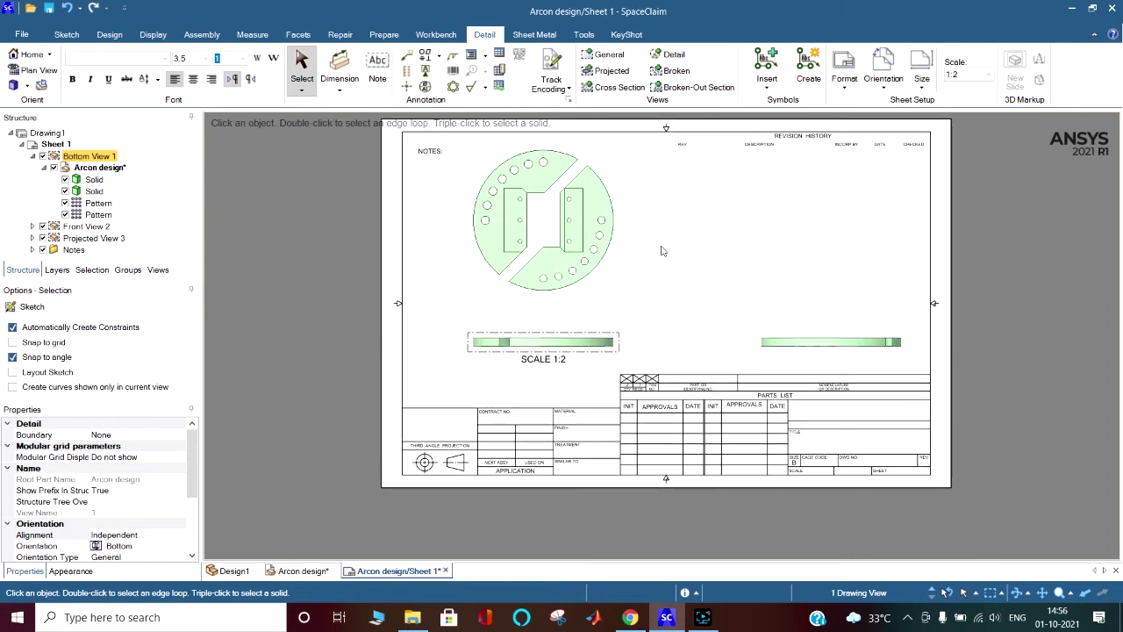
{"action": "scroll", "coordinate": [638, 246], "scroll_direction": "up", "scroll_amount": 1}
{"action": "scroll", "coordinate": [637, 245], "scroll_direction": "down", "scroll_amount": 1}
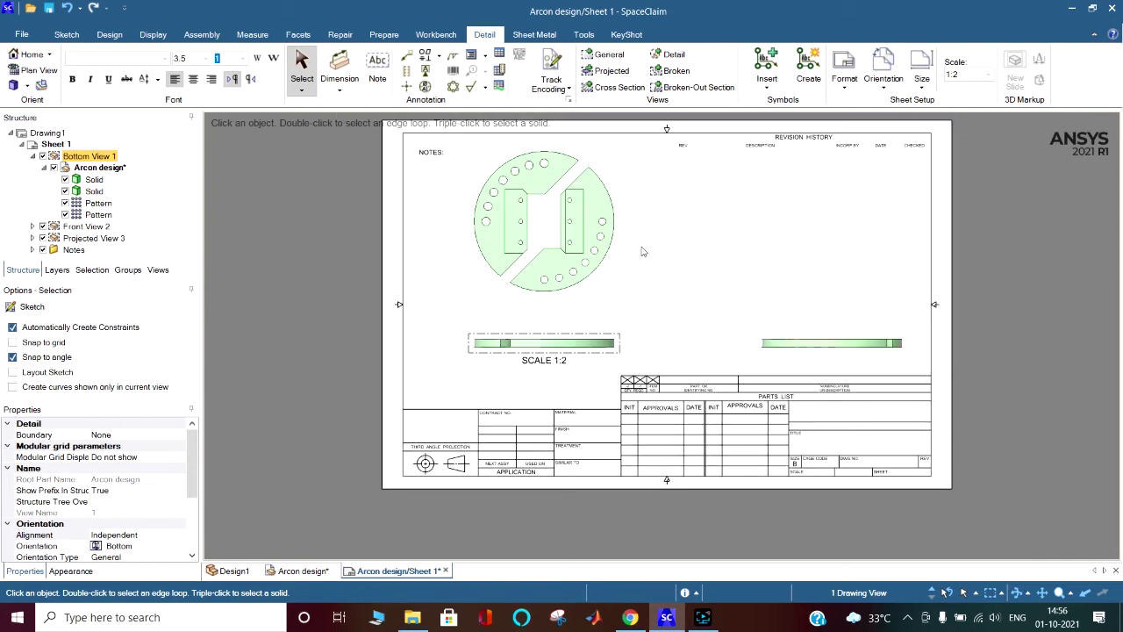
{"action": "mouse_move", "coordinate": [644, 251]}
{"action": "middle_mouse_down", "text": "ctrl"}
{"action": "mouse_move", "coordinate": [605, 295]}
{"action": "mouse_move", "coordinate": [605, 283]}
{"action": "middle_mouse_up", "text": "ctrl"}
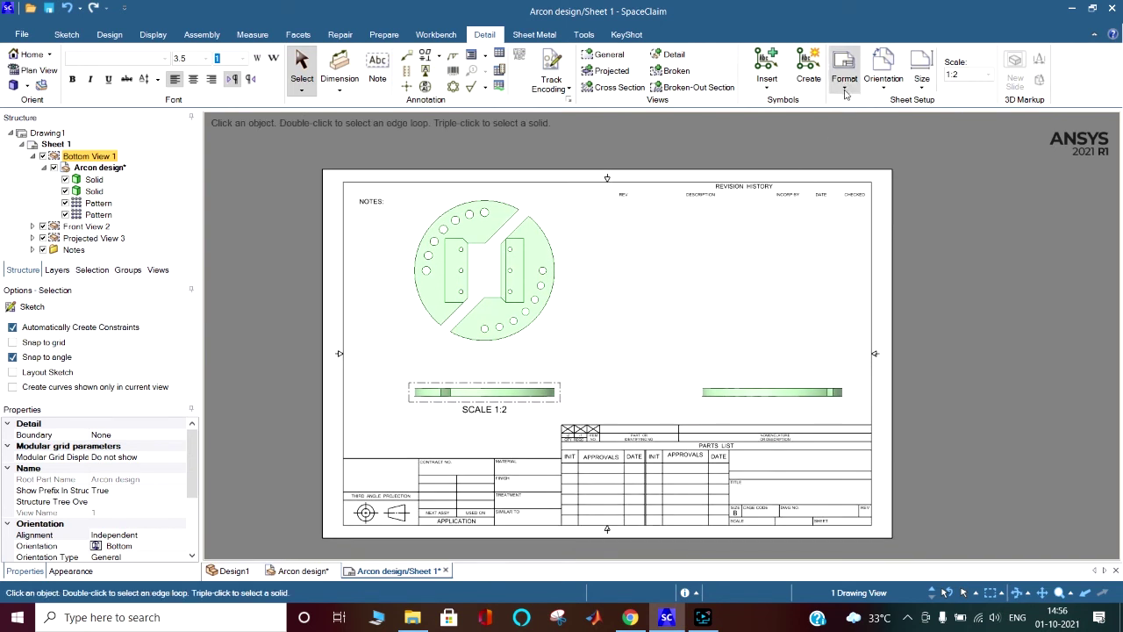
Step: Switch the sheet's paper orientation to Portrait and return it to Landscape
{"action": "left_click", "coordinate": [883, 75]}
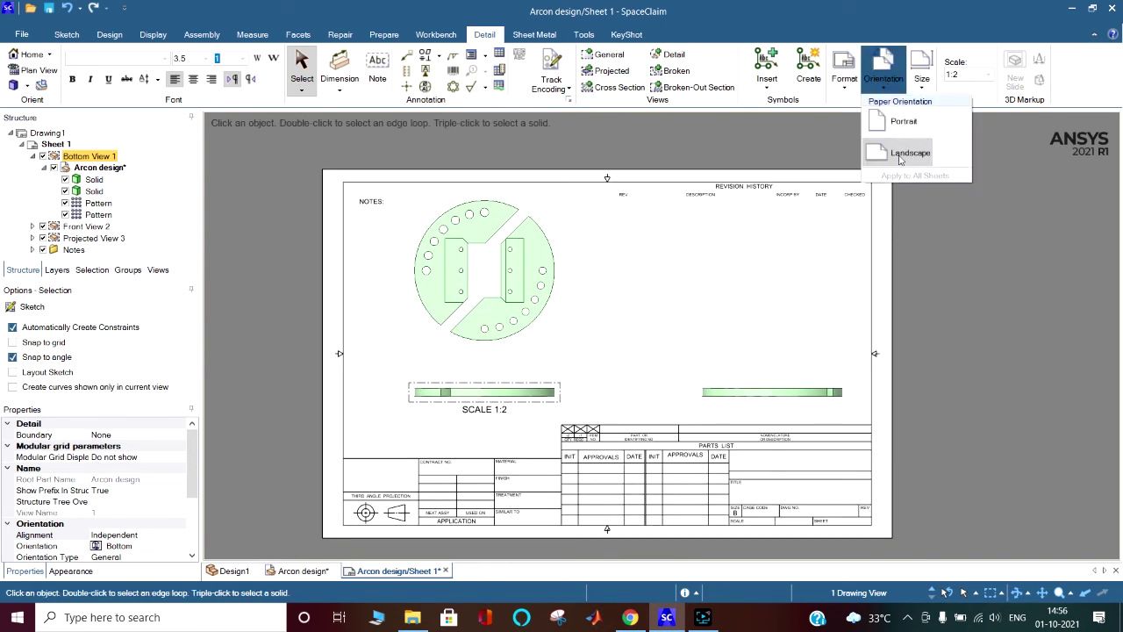
{"action": "left_click", "coordinate": [904, 122]}
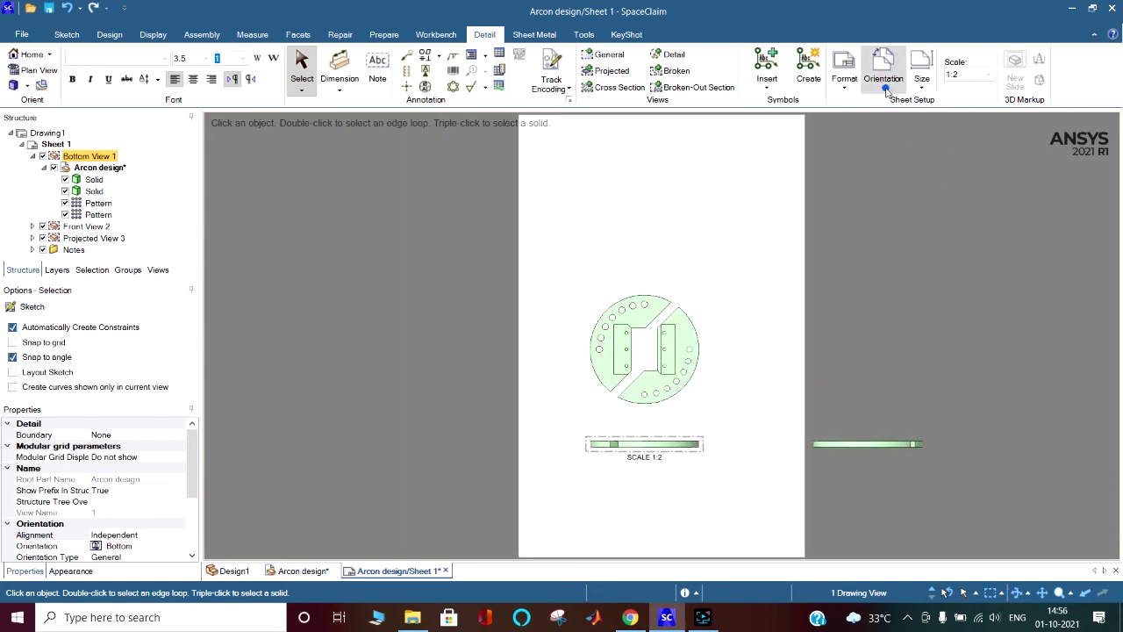
{"action": "left_click", "coordinate": [883, 74]}
{"action": "left_click", "coordinate": [909, 152]}
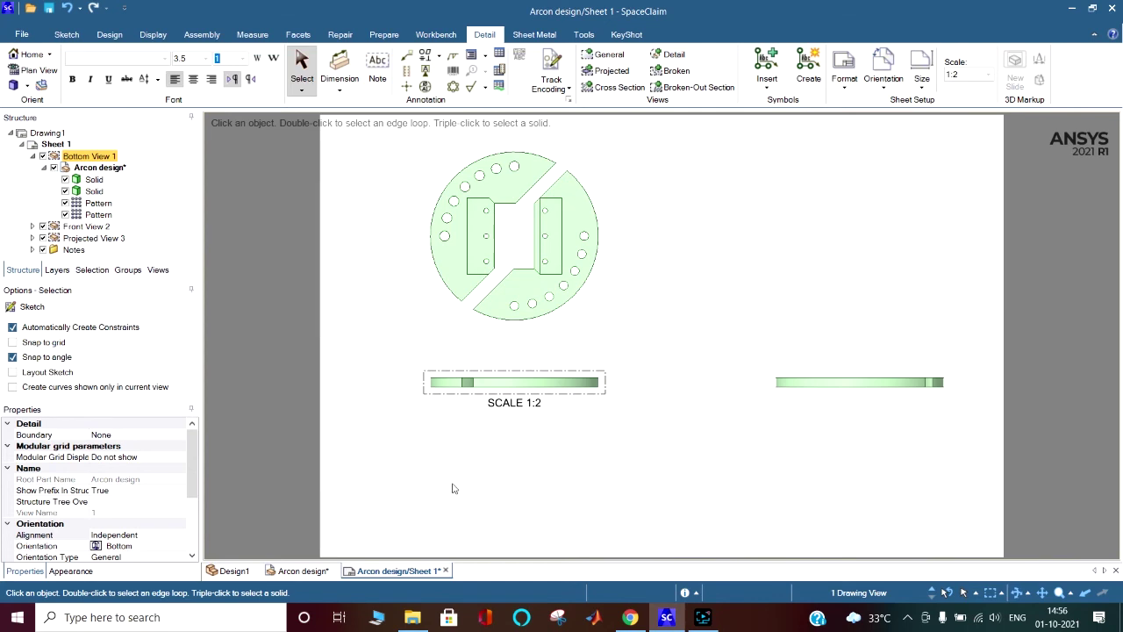
Step: Apply the A Landscape sheet format, 11.000in x 8.500in, and move the drawing views closer together to fit its frame
{"action": "left_click", "coordinate": [845, 86]}
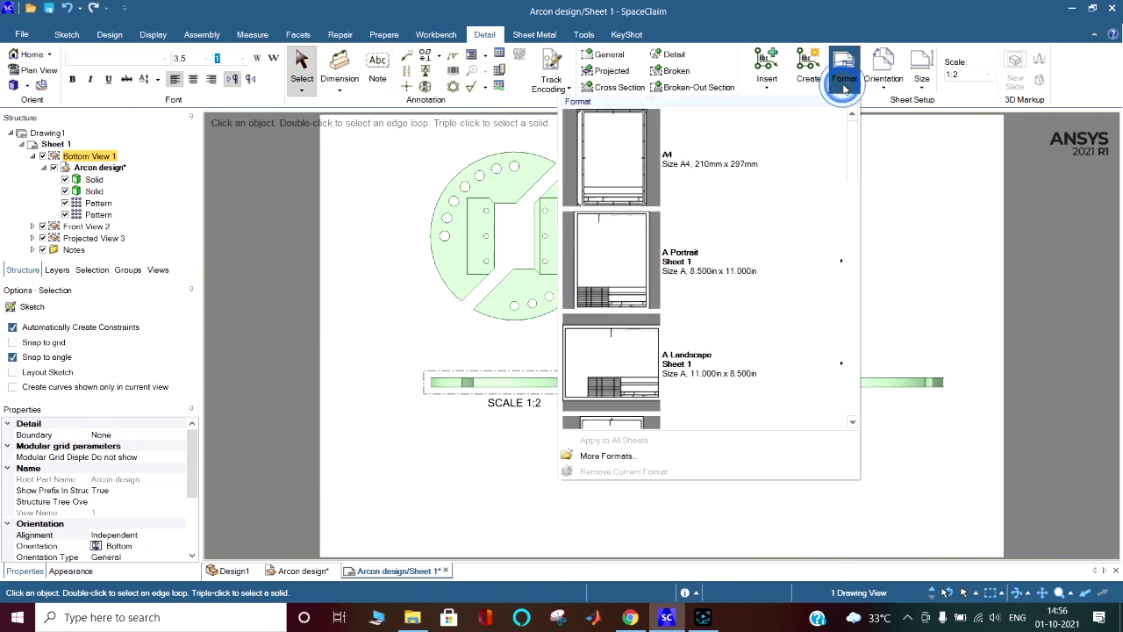
{"action": "left_click", "coordinate": [615, 365]}
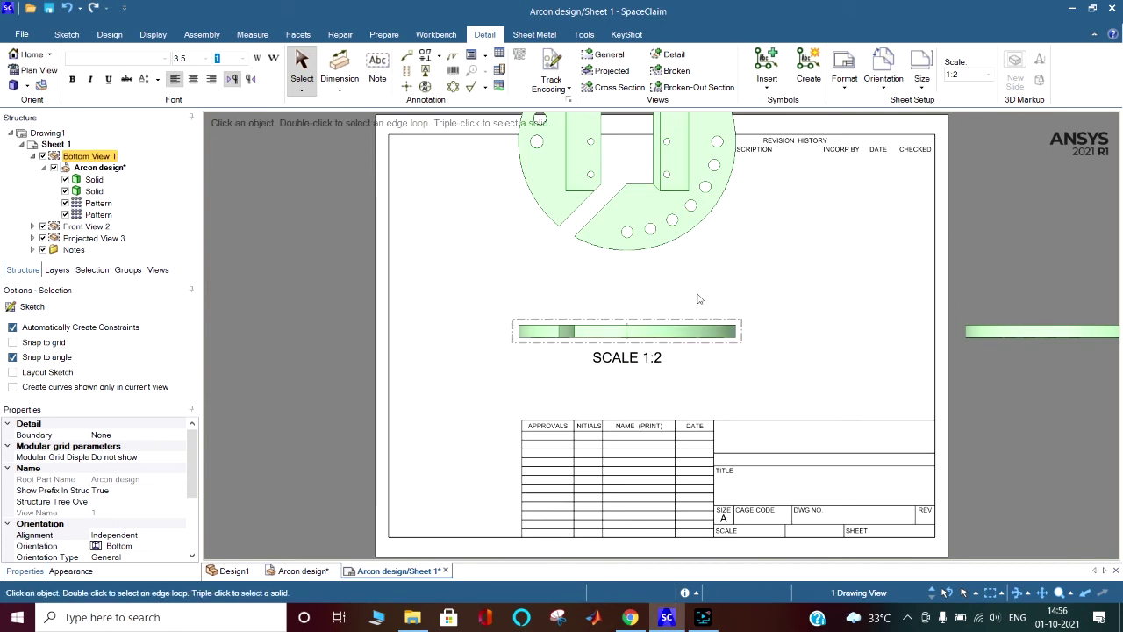
{"action": "left_click", "coordinate": [612, 229]}
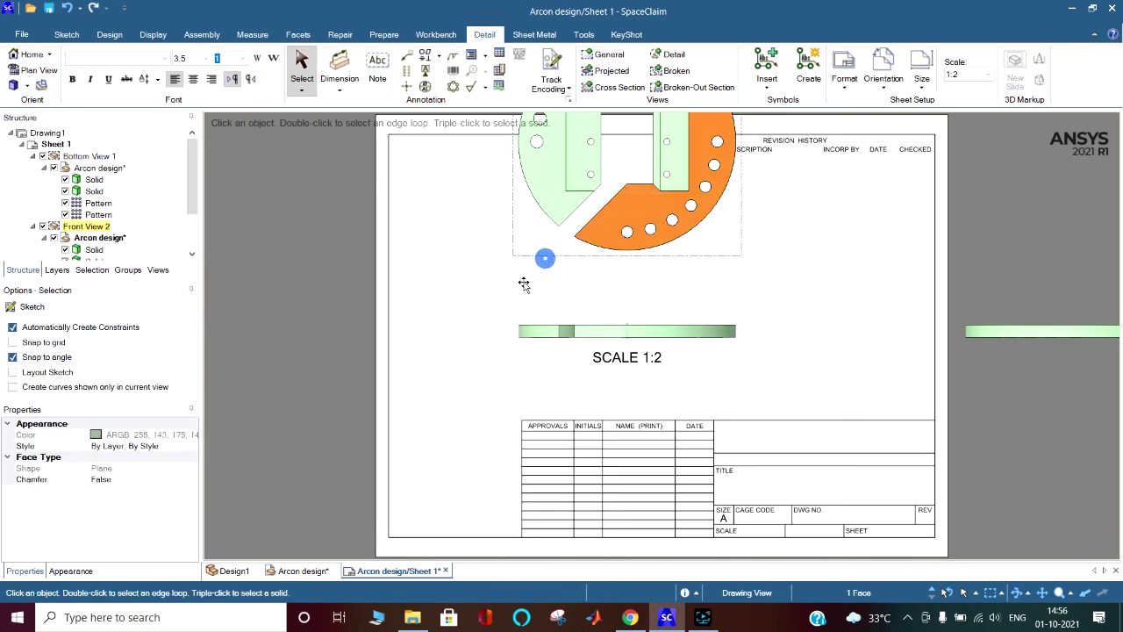
{"action": "mouse_move", "coordinate": [524, 284]}
{"action": "left_mouse_down"}
{"action": "mouse_move", "coordinate": [476, 326]}
{"action": "mouse_move", "coordinate": [446, 428]}
{"action": "mouse_move", "coordinate": [439, 406]}
{"action": "left_mouse_up"}
{"action": "left_click", "coordinate": [475, 345]}
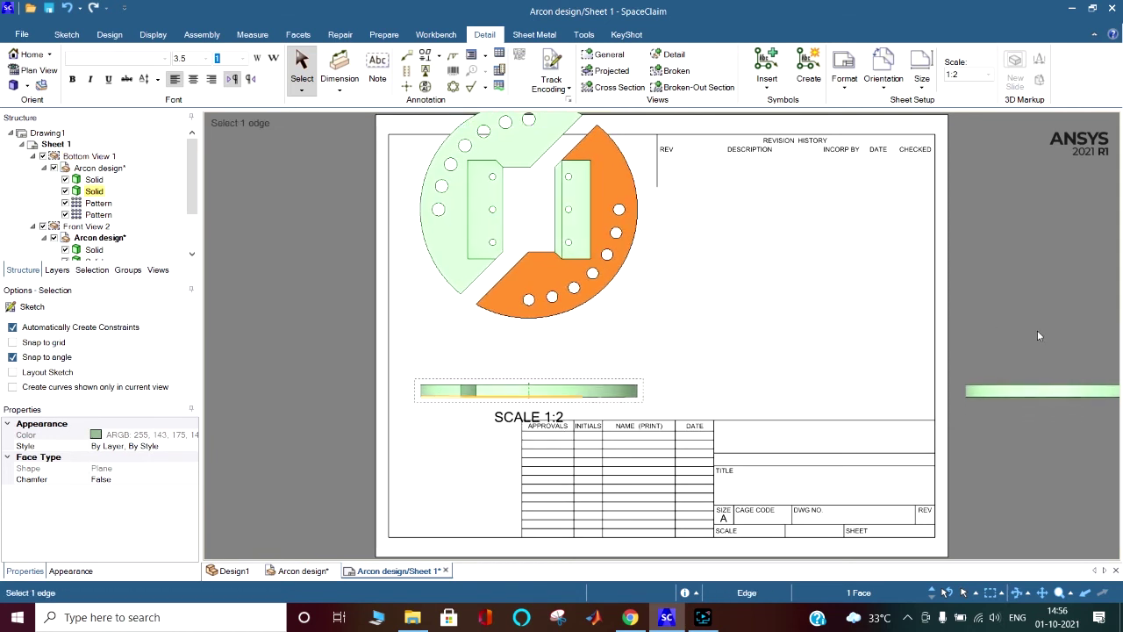
{"action": "left_click_drag", "start_coordinate": [1009, 392], "coordinate": [712, 372]}
Step: Apply the B Landscape sheet format, size 17.000in x 11.000in
{"action": "left_click", "coordinate": [852, 88]}
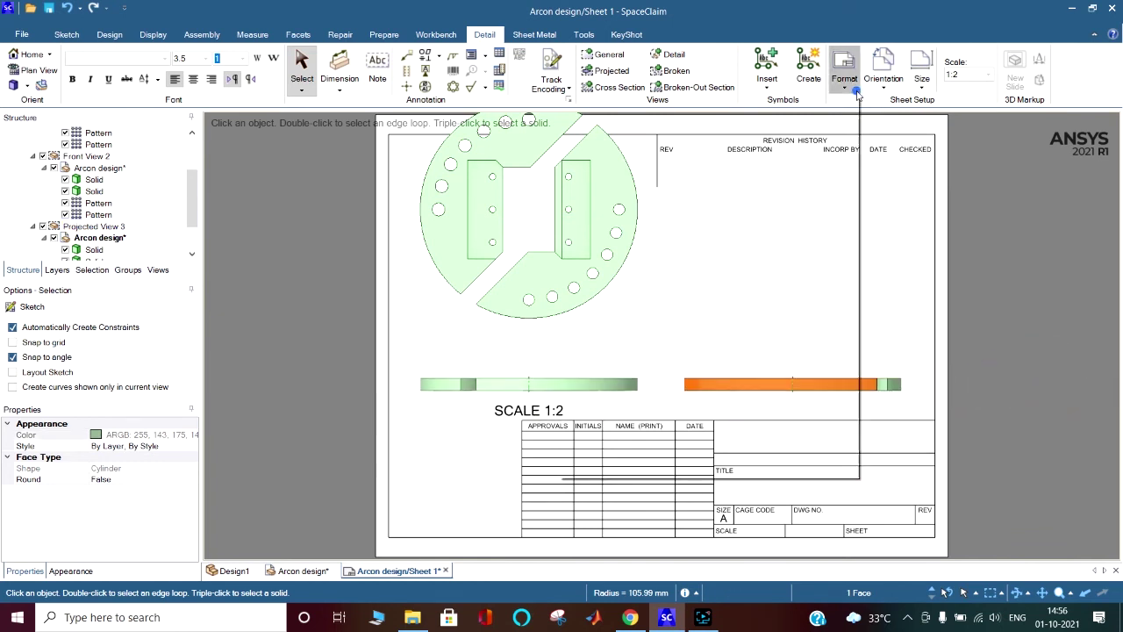
{"action": "scroll", "coordinate": [775, 228], "scroll_direction": "down", "scroll_amount": 1}
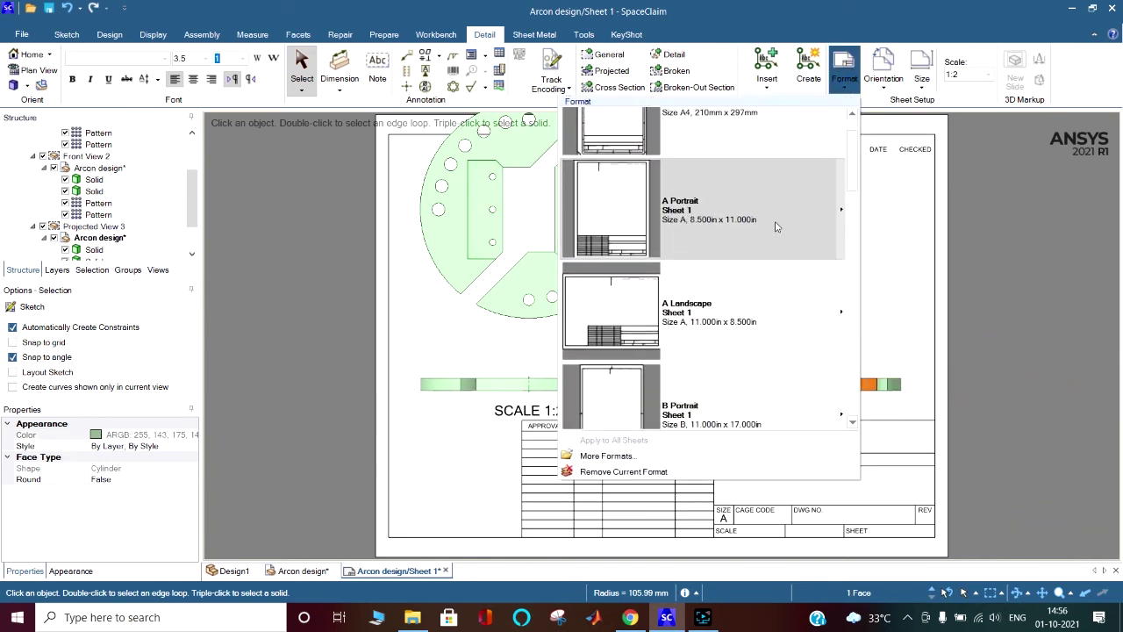
{"action": "scroll", "coordinate": [759, 242], "scroll_direction": "down", "scroll_amount": 1}
{"action": "scroll", "coordinate": [748, 255], "scroll_direction": "down", "scroll_amount": 3}
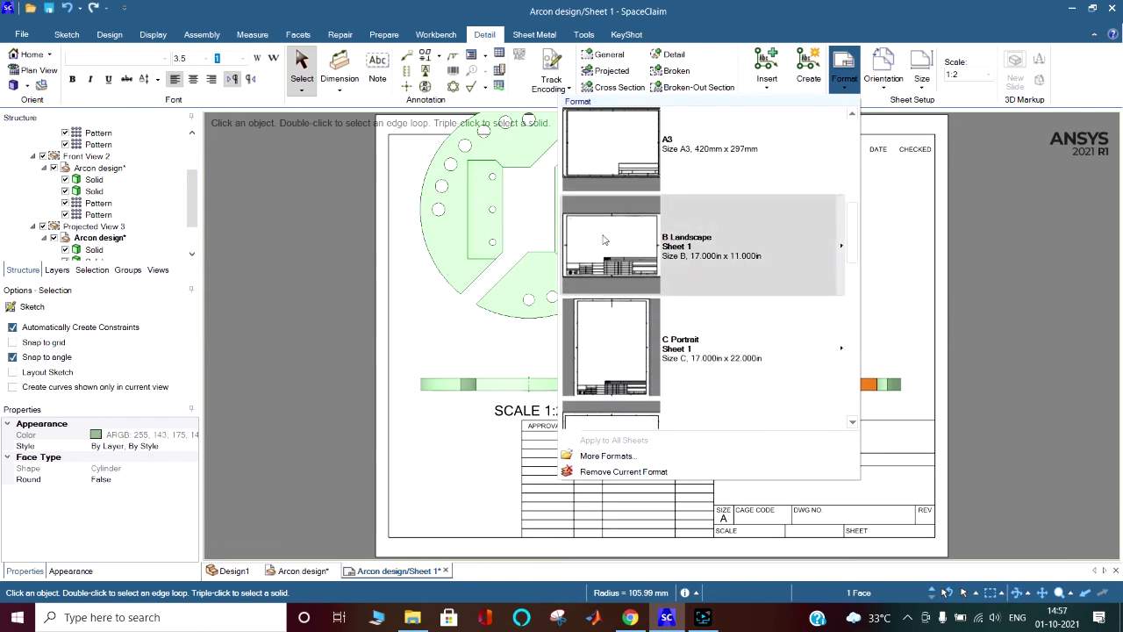
{"action": "left_click", "coordinate": [595, 241]}
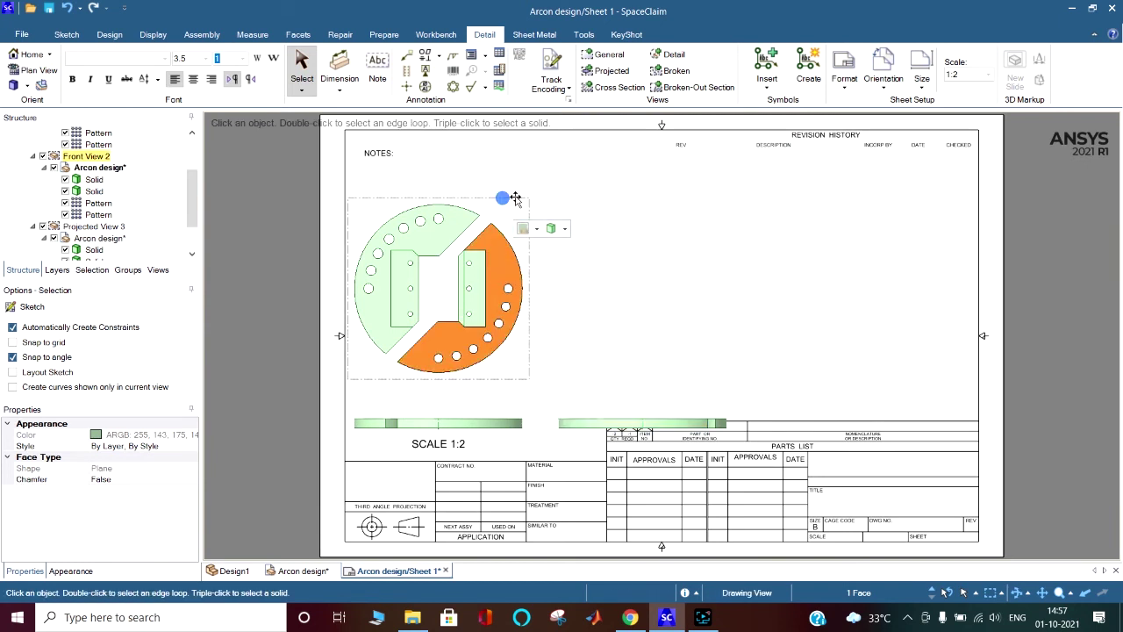
Step: Reposition the circular front view and the projected side view so all views clear the title block and parts list
{"action": "left_click_drag", "start_coordinate": [502, 201], "coordinate": [580, 158]}
{"action": "left_click_drag", "start_coordinate": [717, 421], "coordinate": [890, 360]}
{"action": "left_click", "coordinate": [732, 304]}
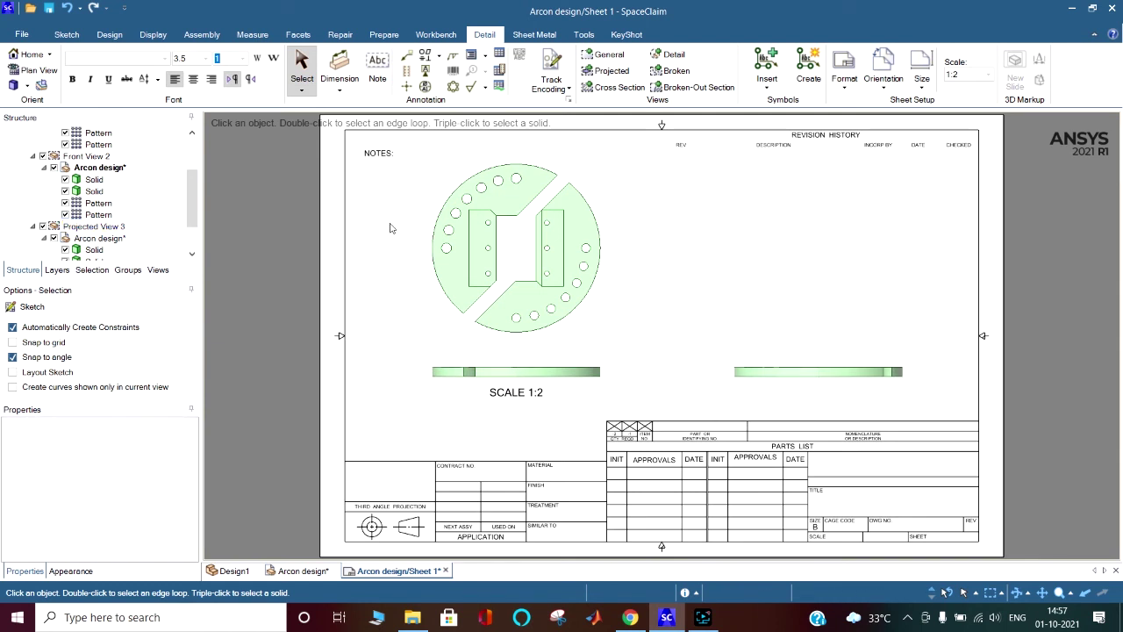
{"action": "left_click", "coordinate": [164, 61]}
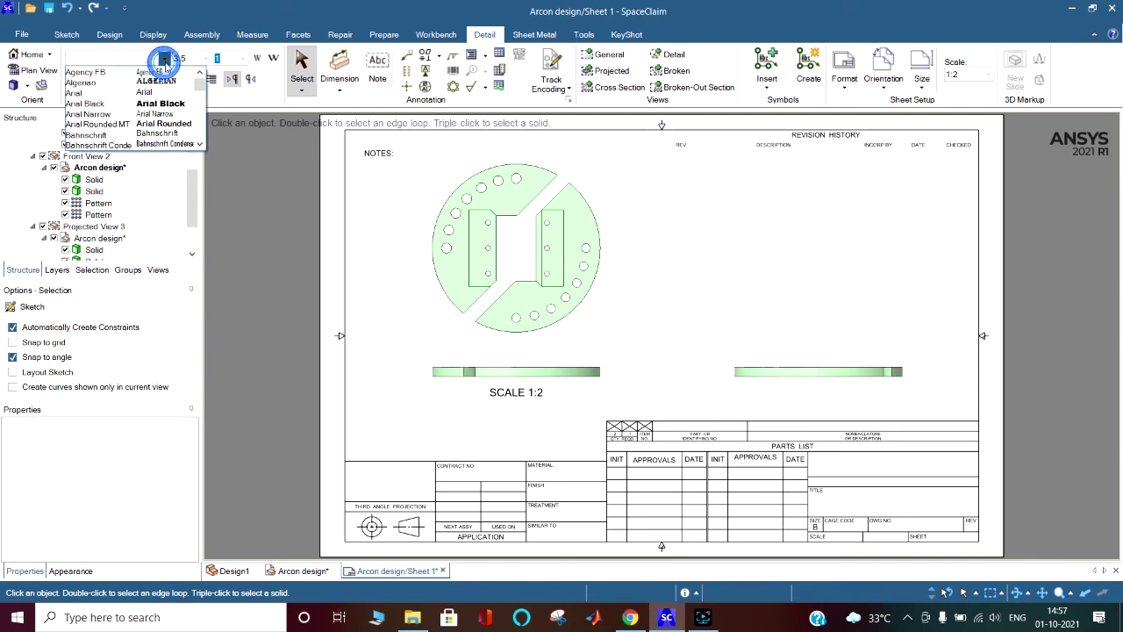
{"action": "left_click", "coordinate": [164, 62]}
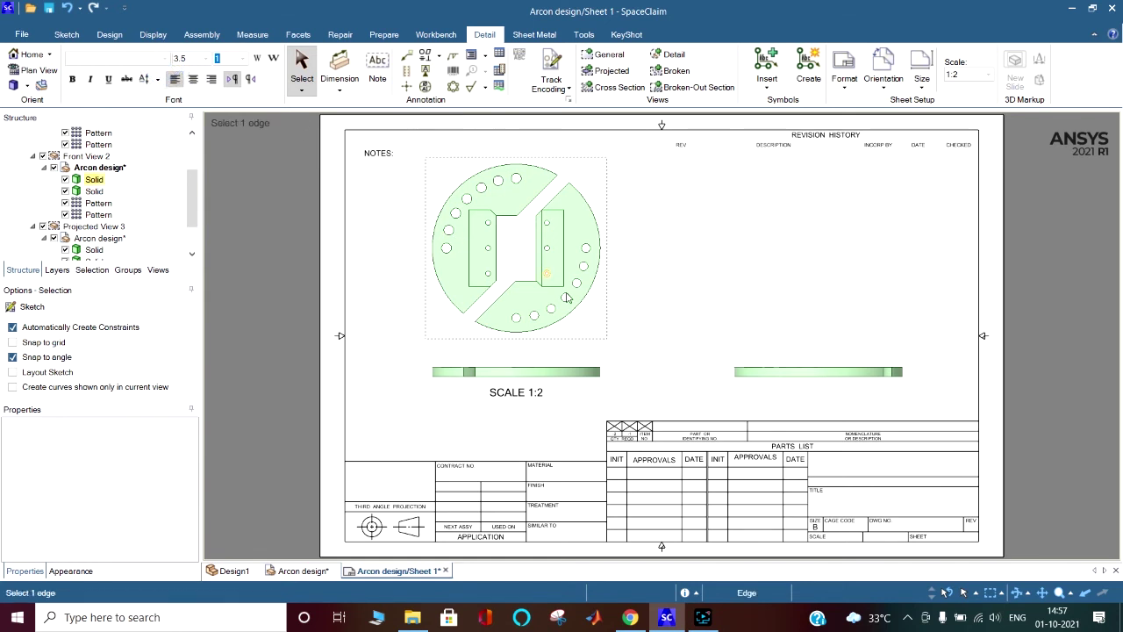
Step: Dimension the right half's vertical edge along the central opening in the circular view, placing the text outside the disc
{"action": "left_click", "coordinate": [344, 77]}
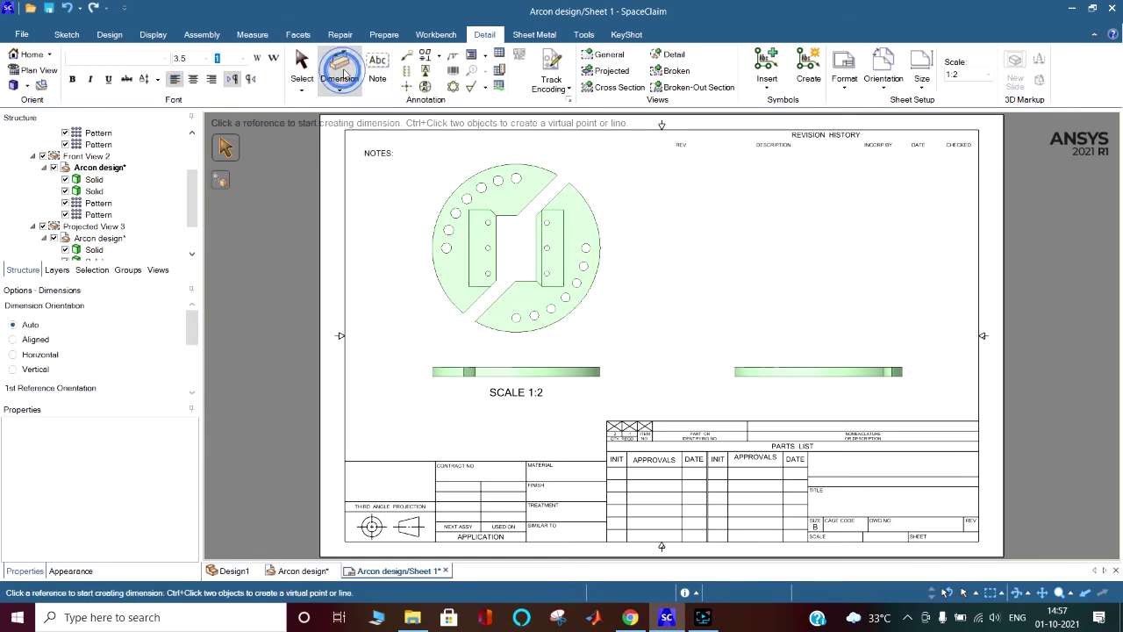
{"action": "left_click", "coordinate": [537, 248]}
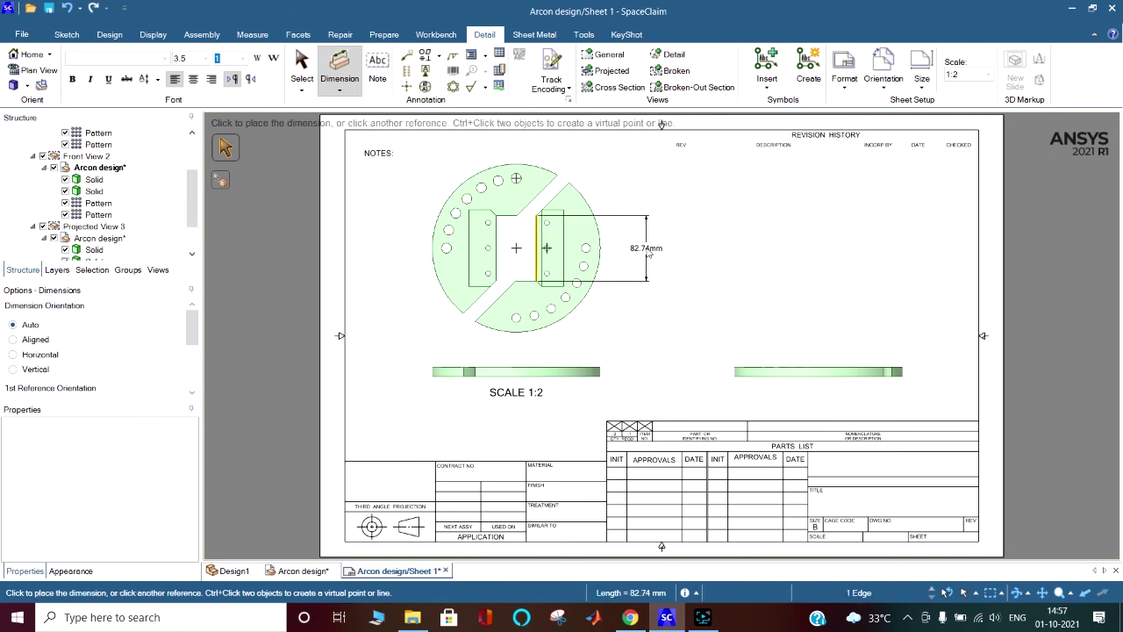
{"action": "left_click", "coordinate": [648, 253]}
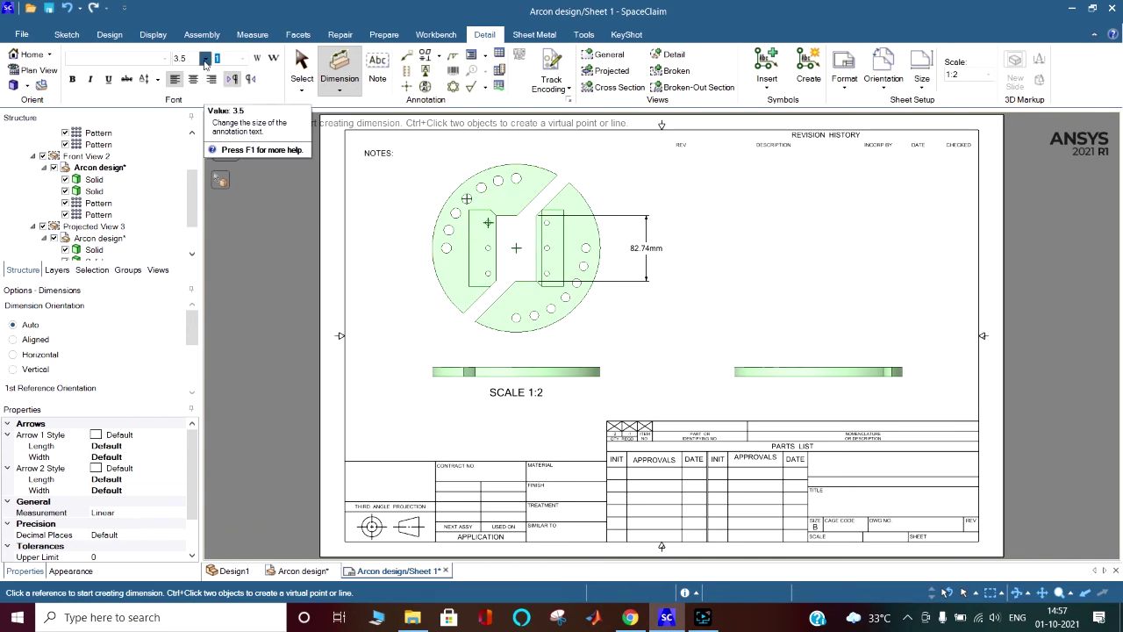
Step: Set the annotation text size to 5 and dimension the right pocket's inner vertical edge outside the existing dimension
{"action": "left_click", "coordinate": [205, 59]}
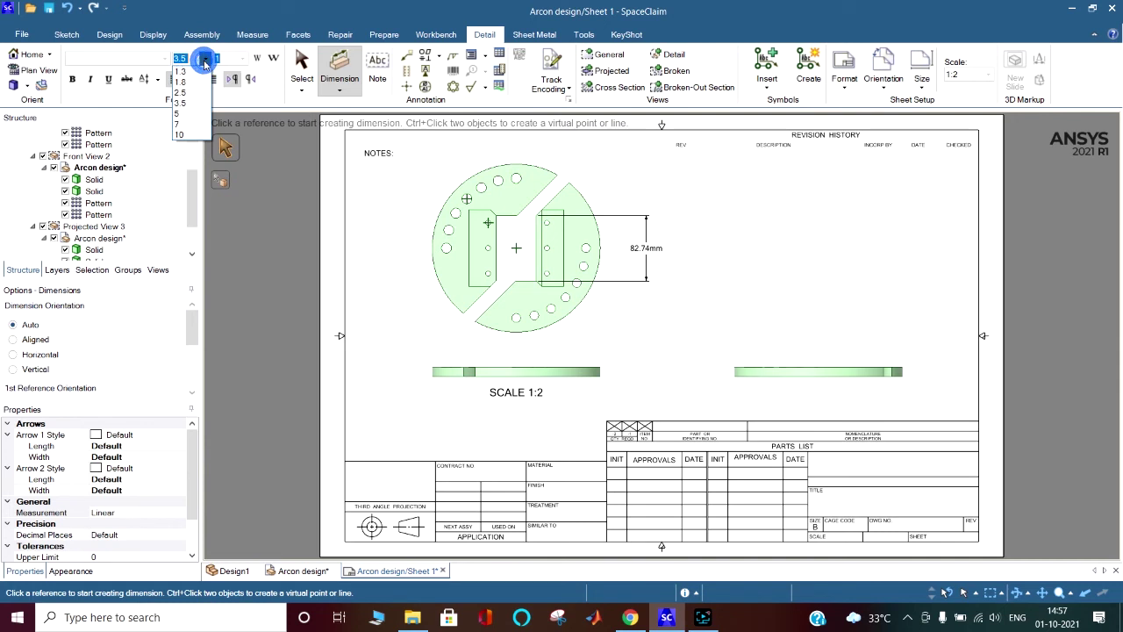
{"action": "left_click", "coordinate": [187, 115]}
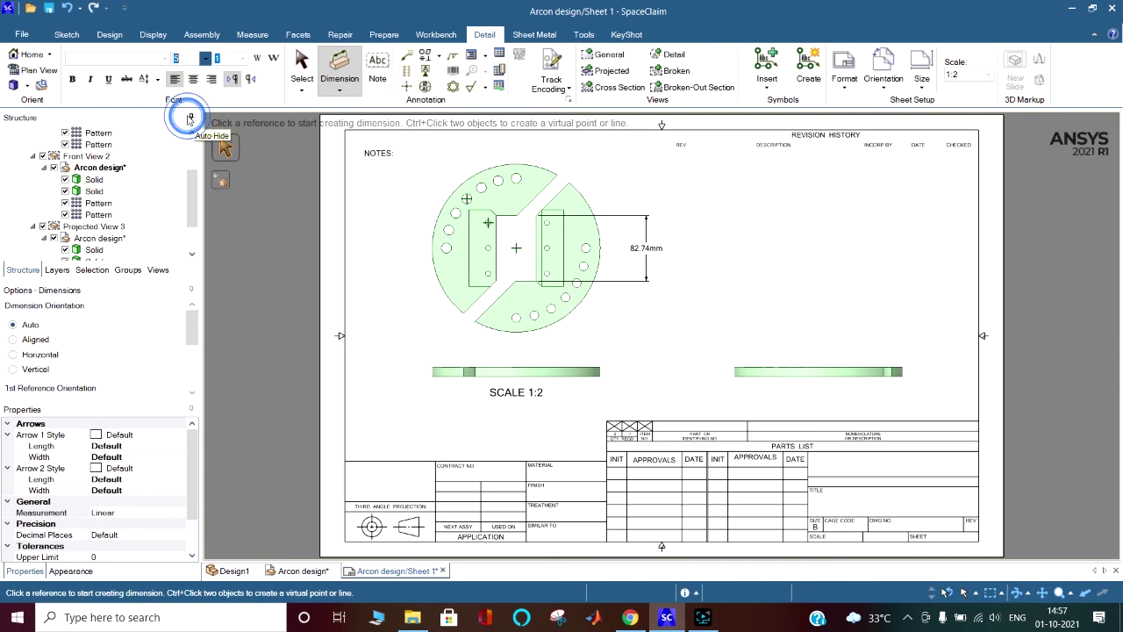
{"action": "left_click", "coordinate": [583, 268]}
{"action": "left_click", "coordinate": [545, 247]}
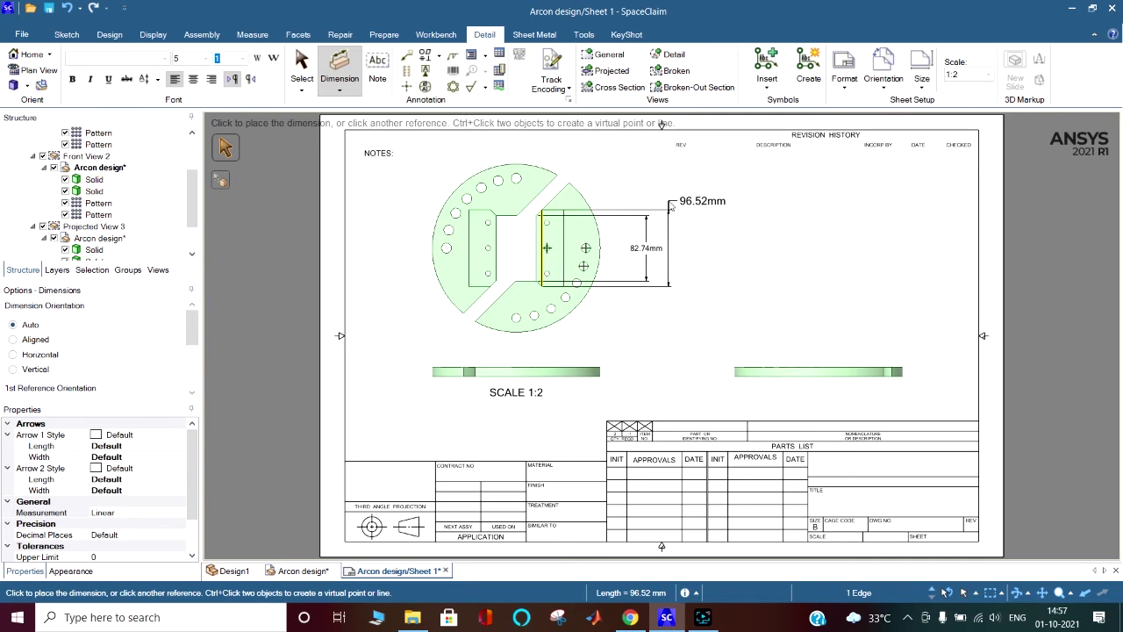
{"action": "left_click", "coordinate": [670, 206]}
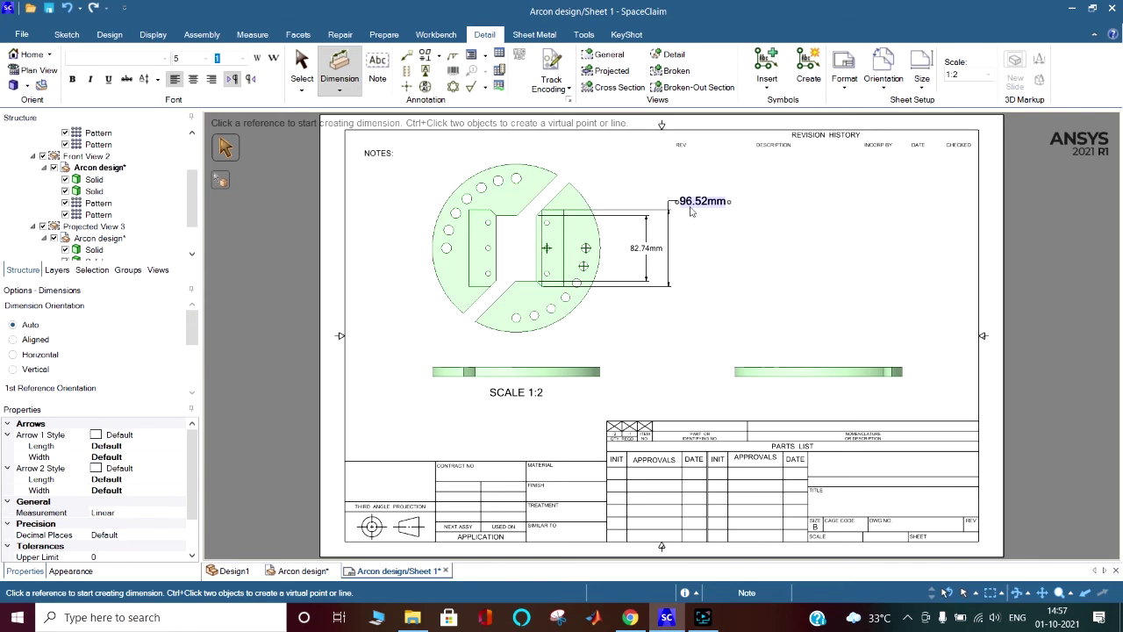
Step: Try to set the annotation text width to 1.25
{"action": "left_click", "coordinate": [241, 59]}
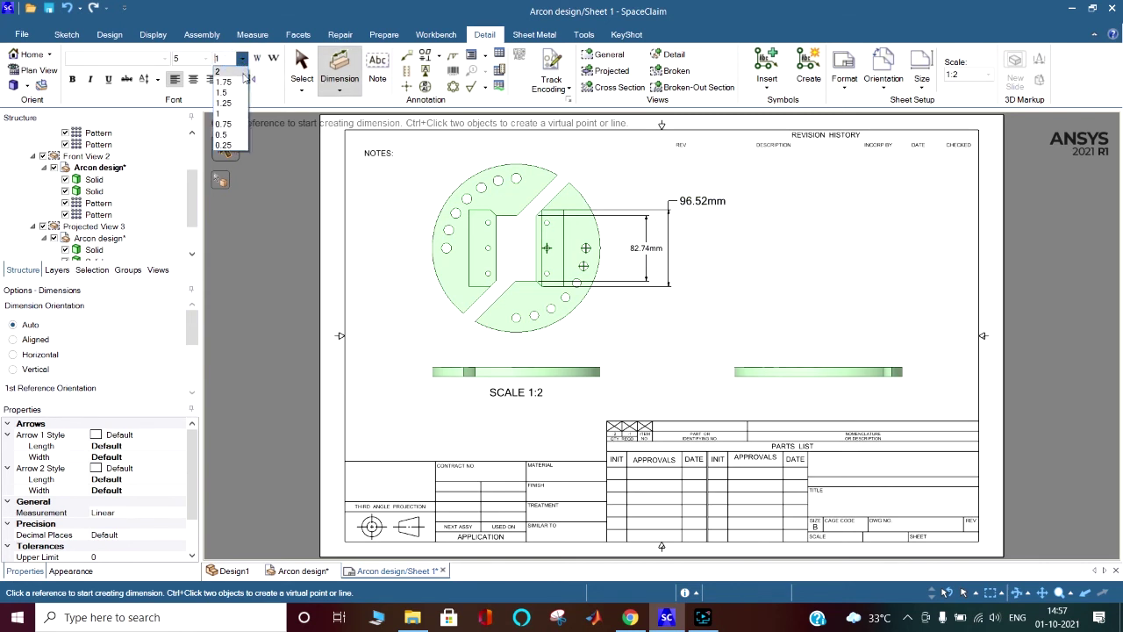
{"action": "left_click", "coordinate": [232, 103]}
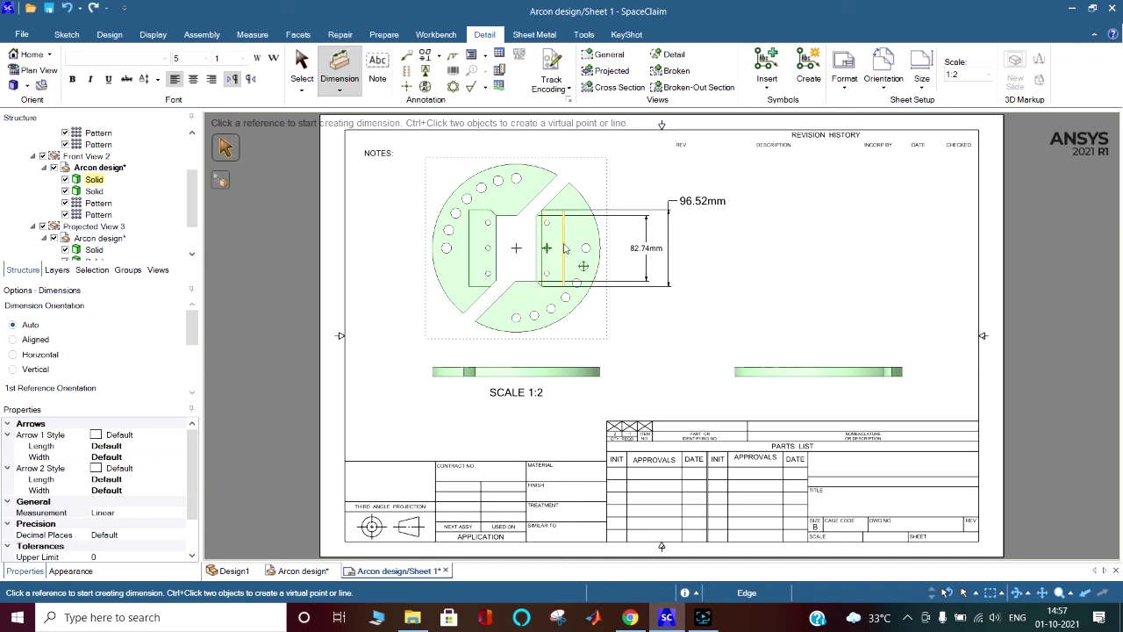
Step: Dimension the right half's outer arc radius and the leftmost hole's diameter in the circular view, placing both texts outside the disc
{"action": "left_click", "coordinate": [583, 298]}
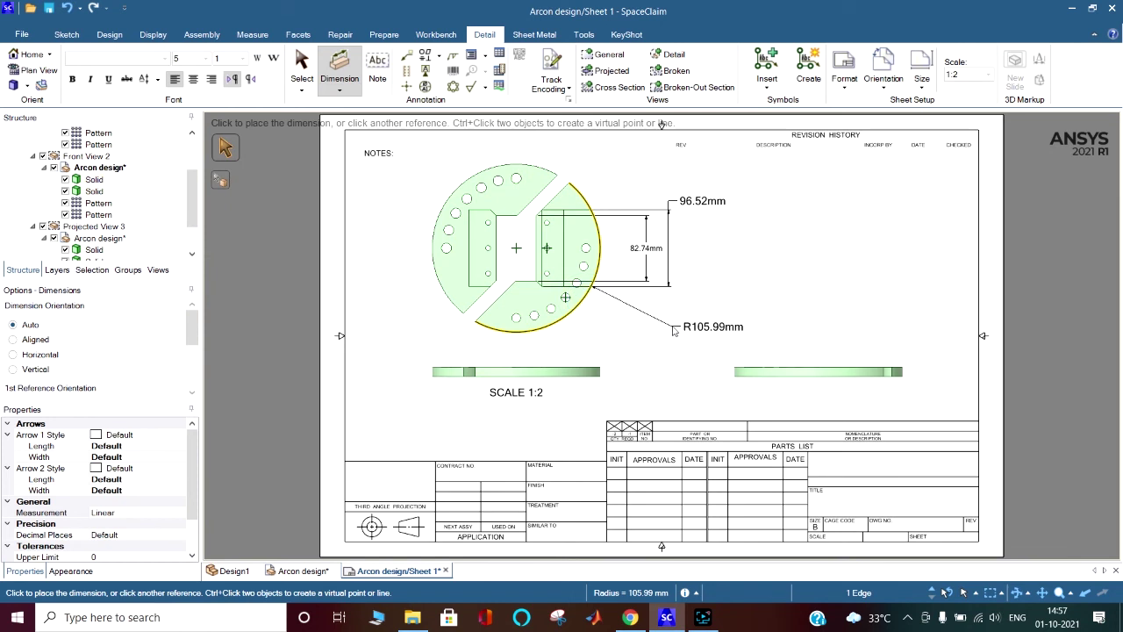
{"action": "left_click", "coordinate": [673, 327]}
{"action": "left_click", "coordinate": [673, 328]}
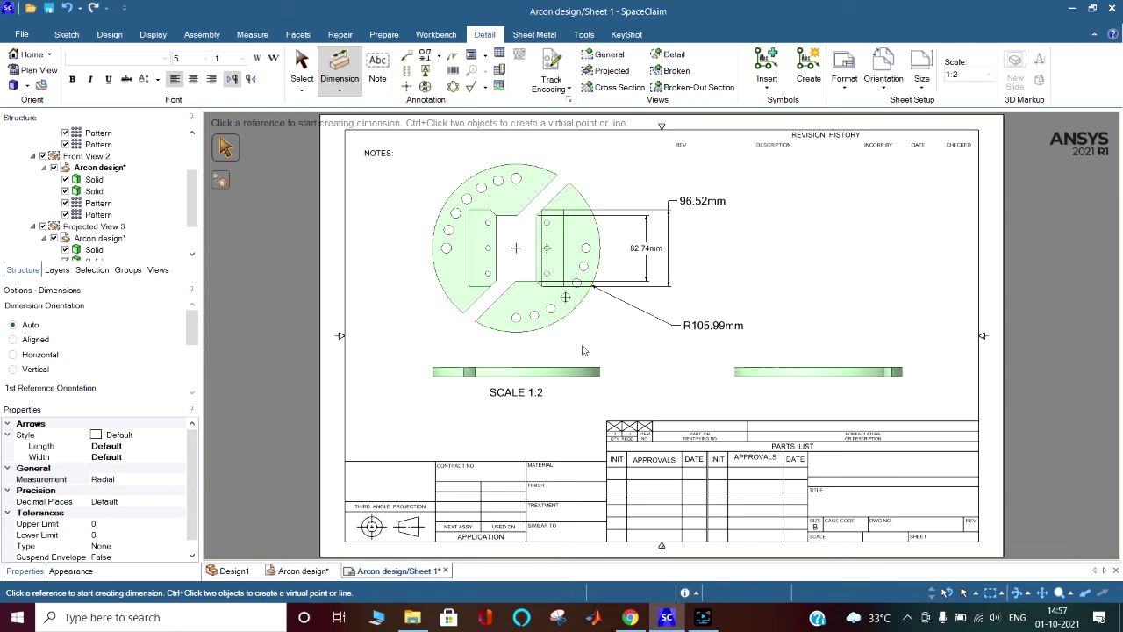
{"action": "left_click", "coordinate": [447, 249]}
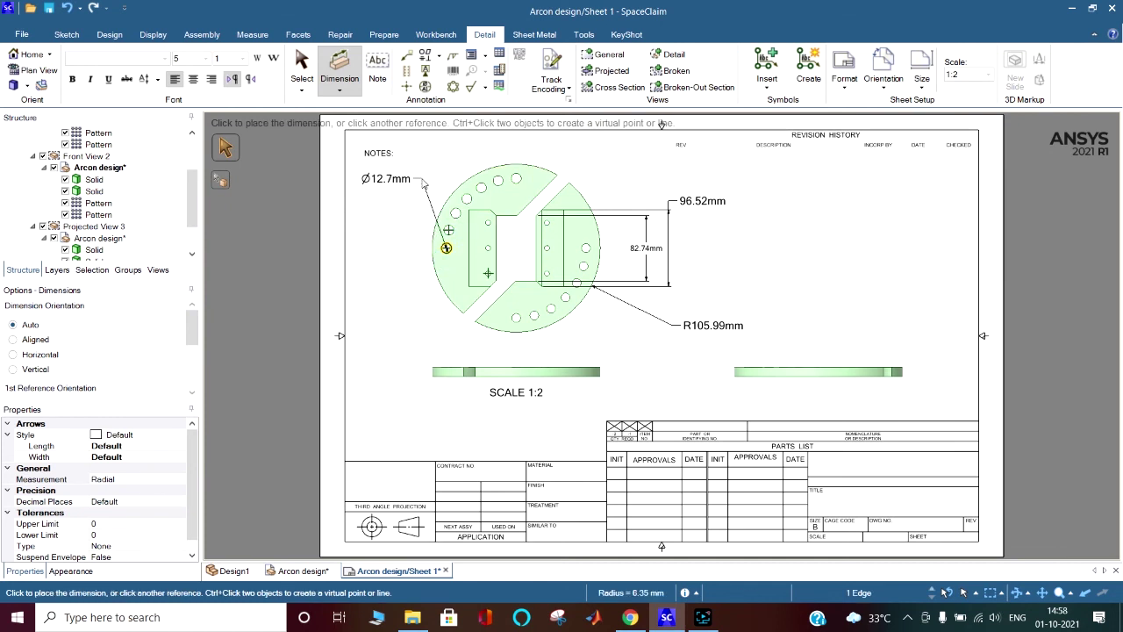
{"action": "left_click", "coordinate": [422, 180]}
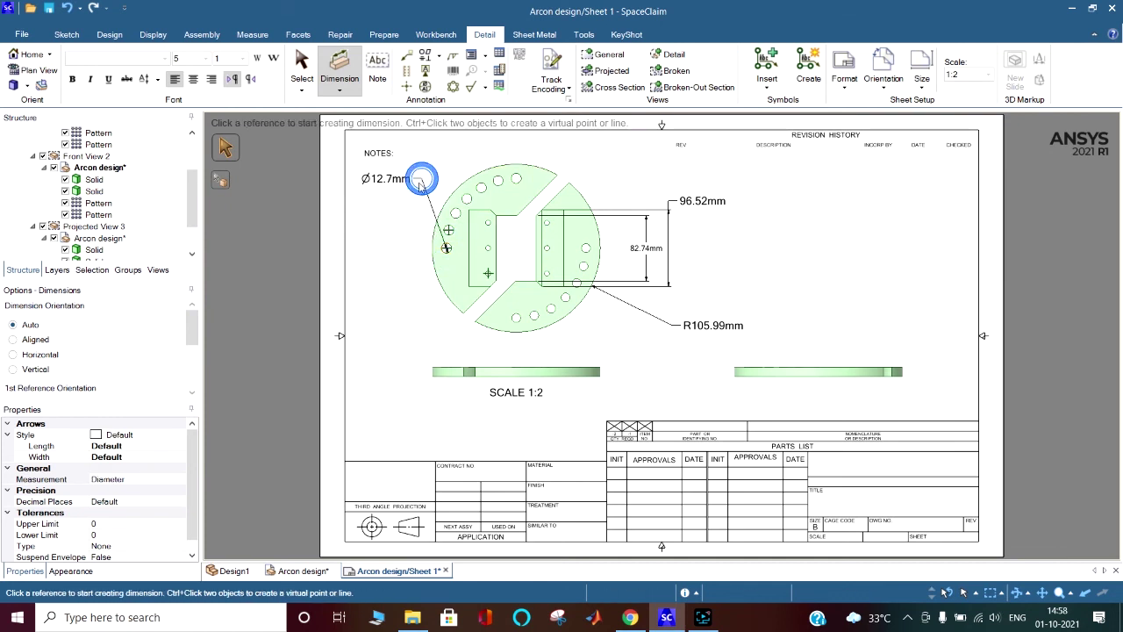
Step: Try to set the text width of the leftmost hole's diameter dimension to 1.25
{"action": "left_click", "coordinate": [241, 58]}
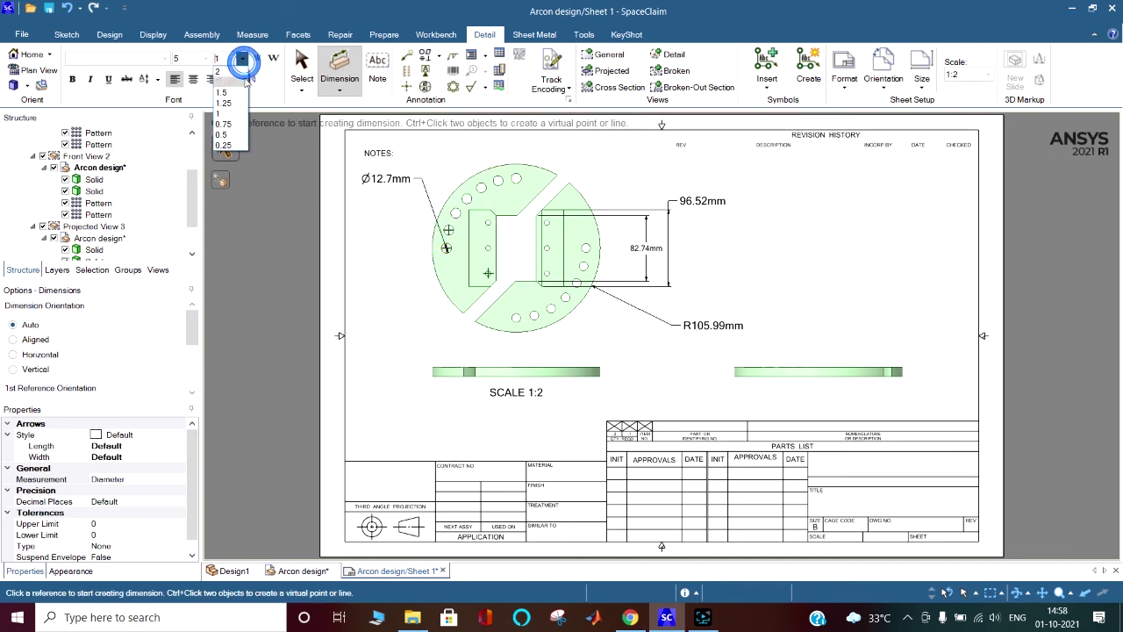
{"action": "left_click", "coordinate": [219, 113]}
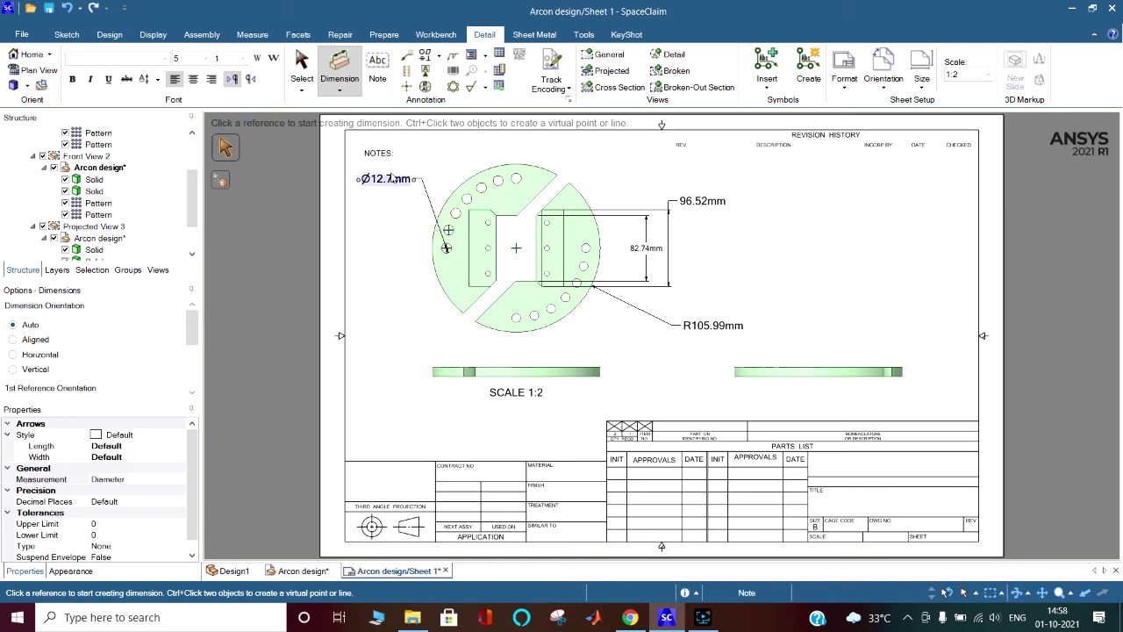
{"action": "double_click", "coordinate": [386, 179]}
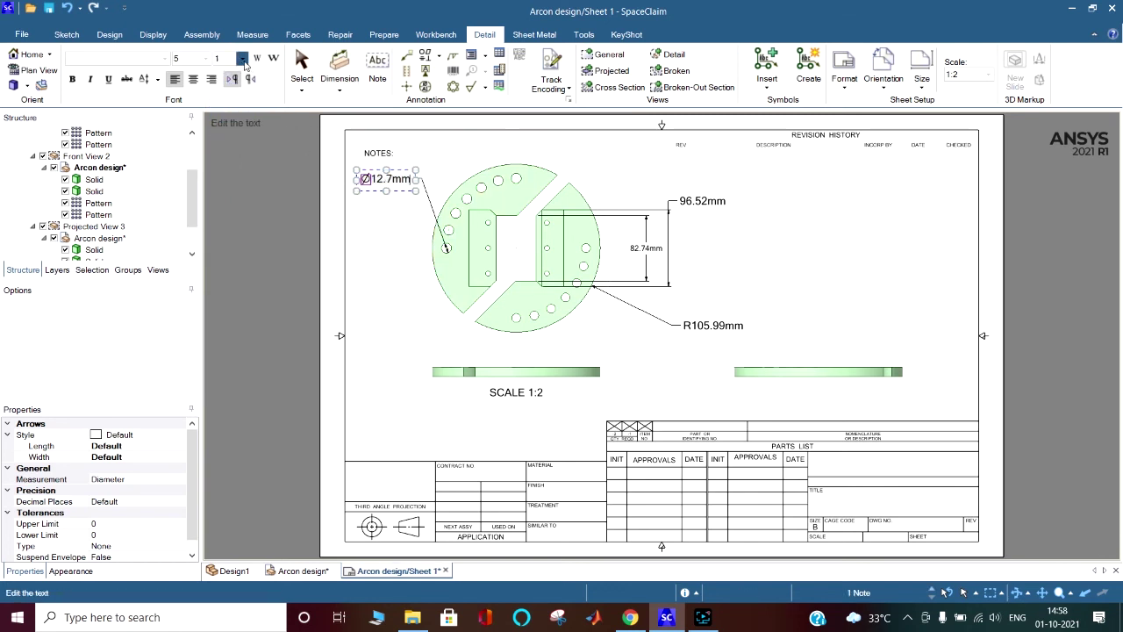
{"action": "left_click", "coordinate": [242, 59]}
{"action": "left_click", "coordinate": [227, 96]}
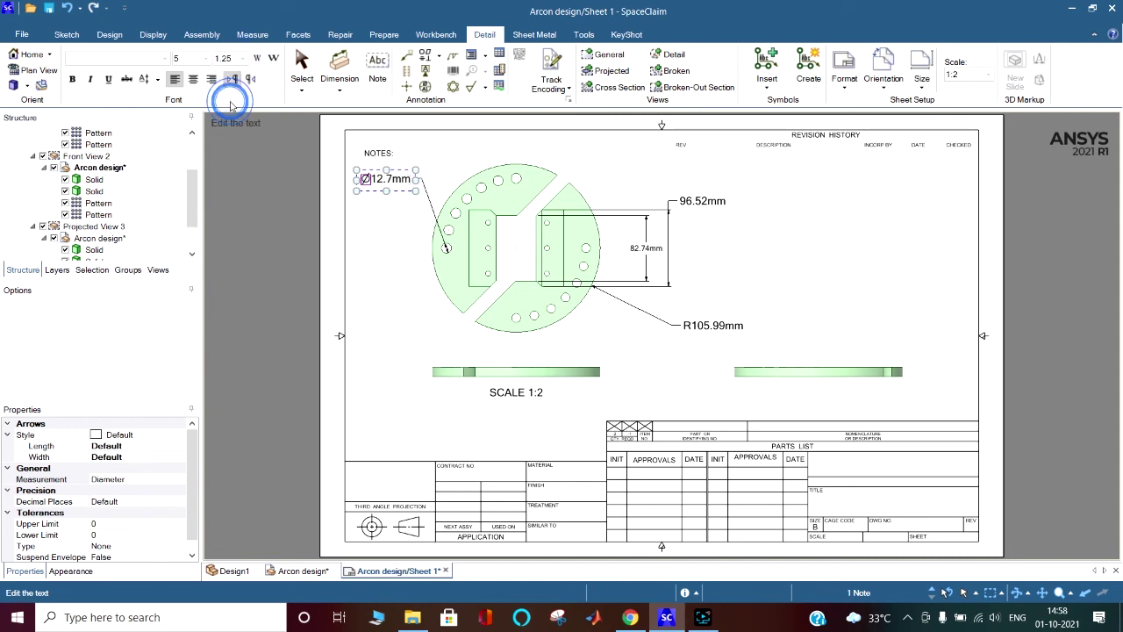
{"action": "left_click", "coordinate": [395, 244]}
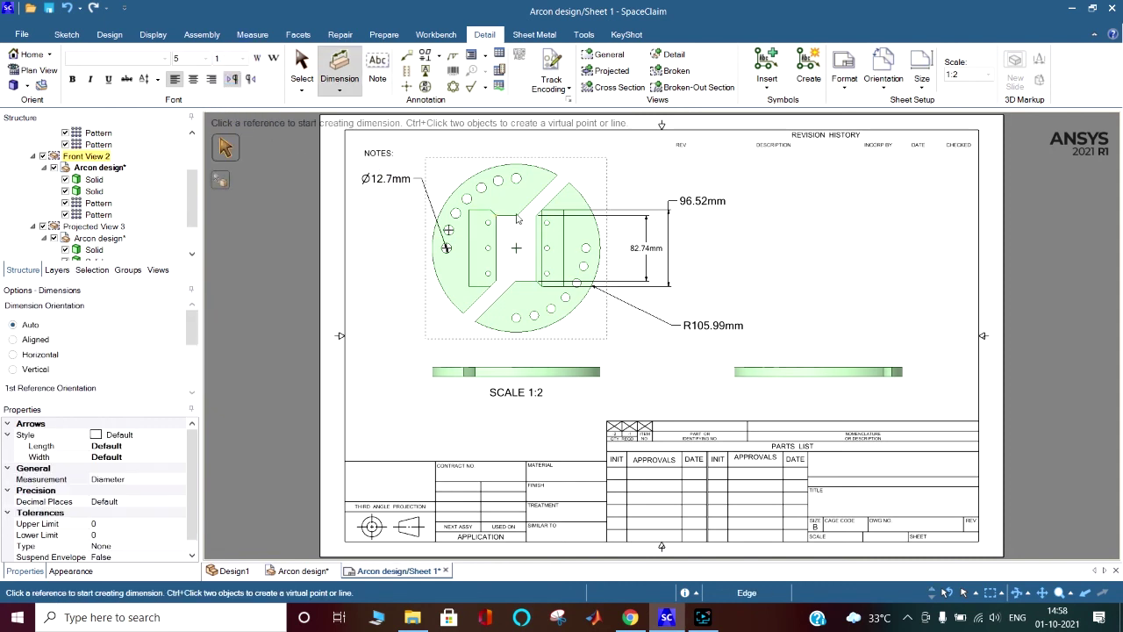
Step: Dimension the disc's overall diameter in both edge-on views, placing each dimension below its view
{"action": "left_click", "coordinate": [544, 373]}
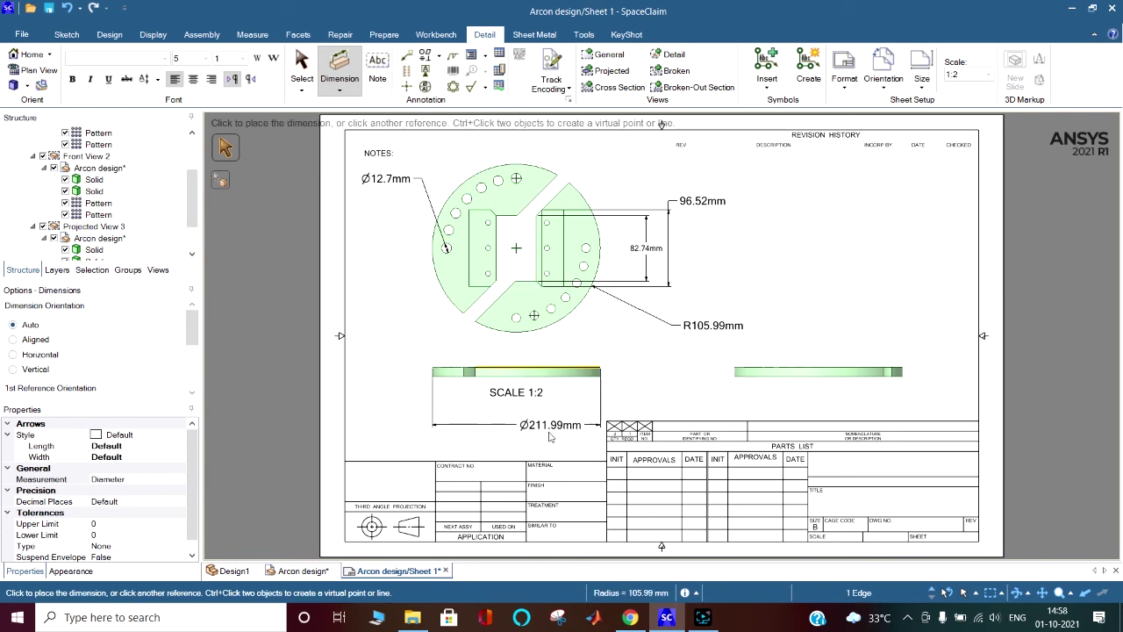
{"action": "left_click", "coordinate": [529, 423]}
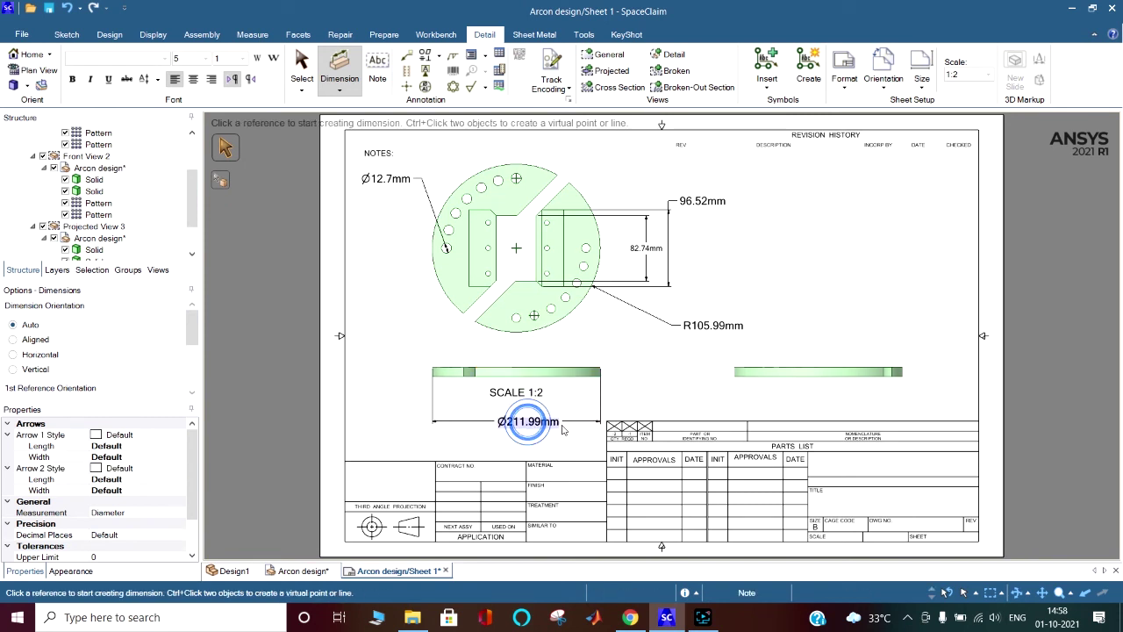
{"action": "left_click", "coordinate": [813, 383]}
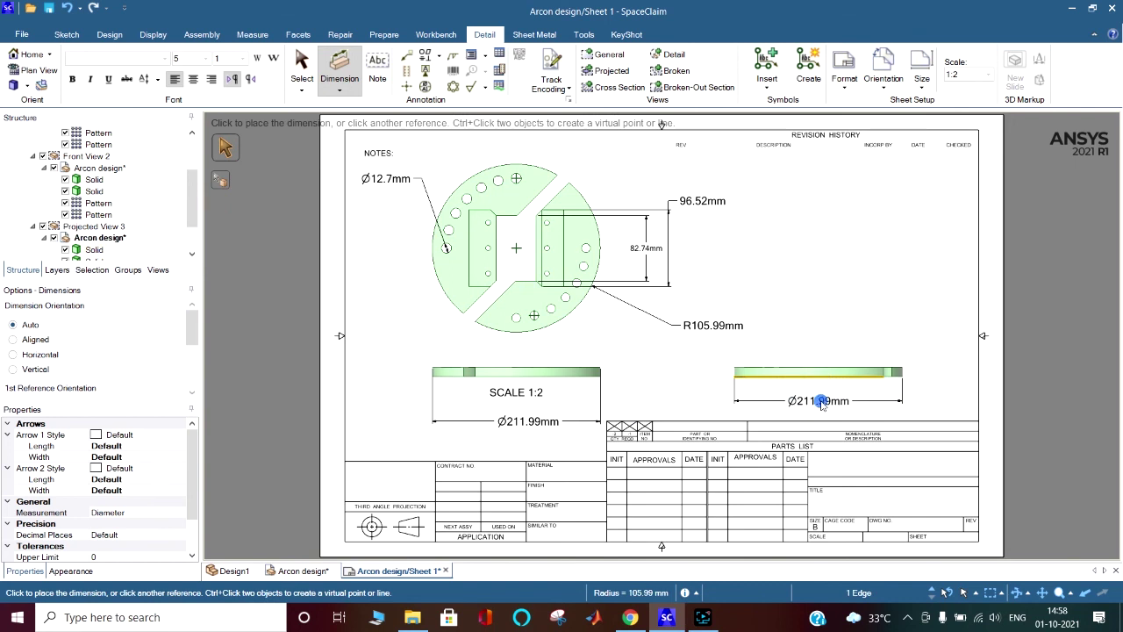
{"action": "left_click", "coordinate": [821, 402]}
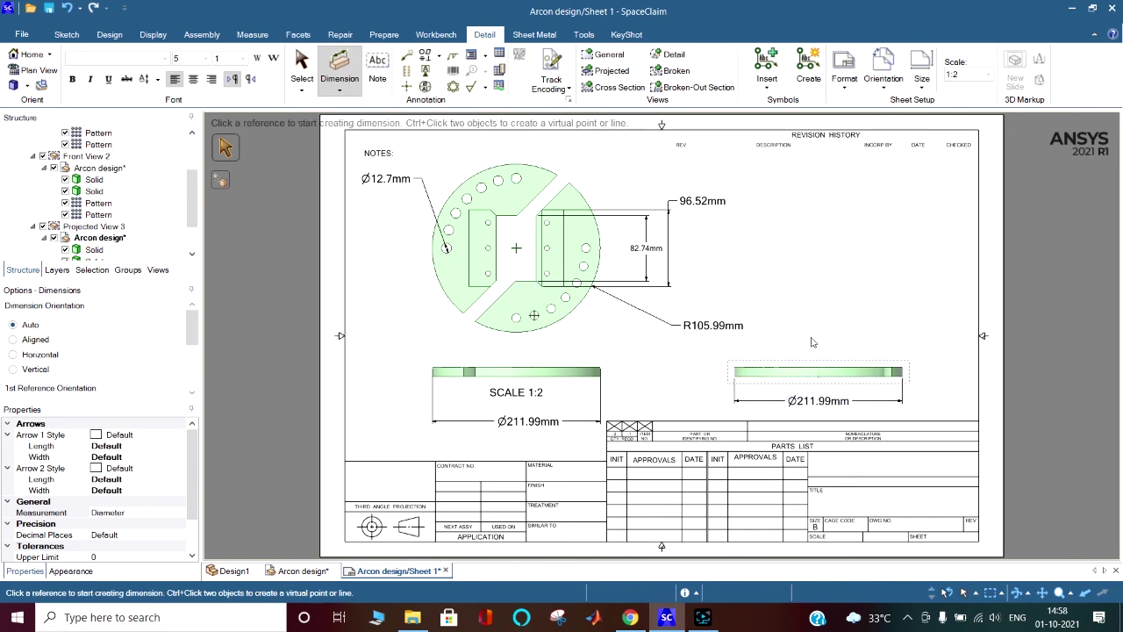
Step: Set the annotation font to Arial and dimension the left pocket's outer vertical edge, placing the text below and outside the disc
{"action": "left_click", "coordinate": [164, 60]}
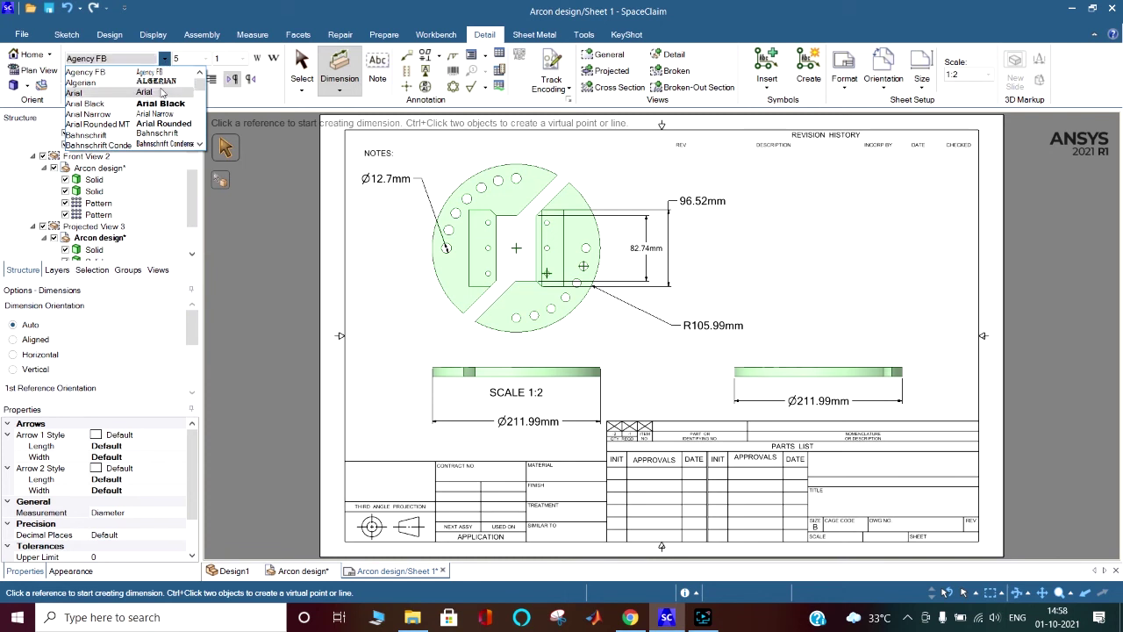
{"action": "left_click", "coordinate": [162, 93]}
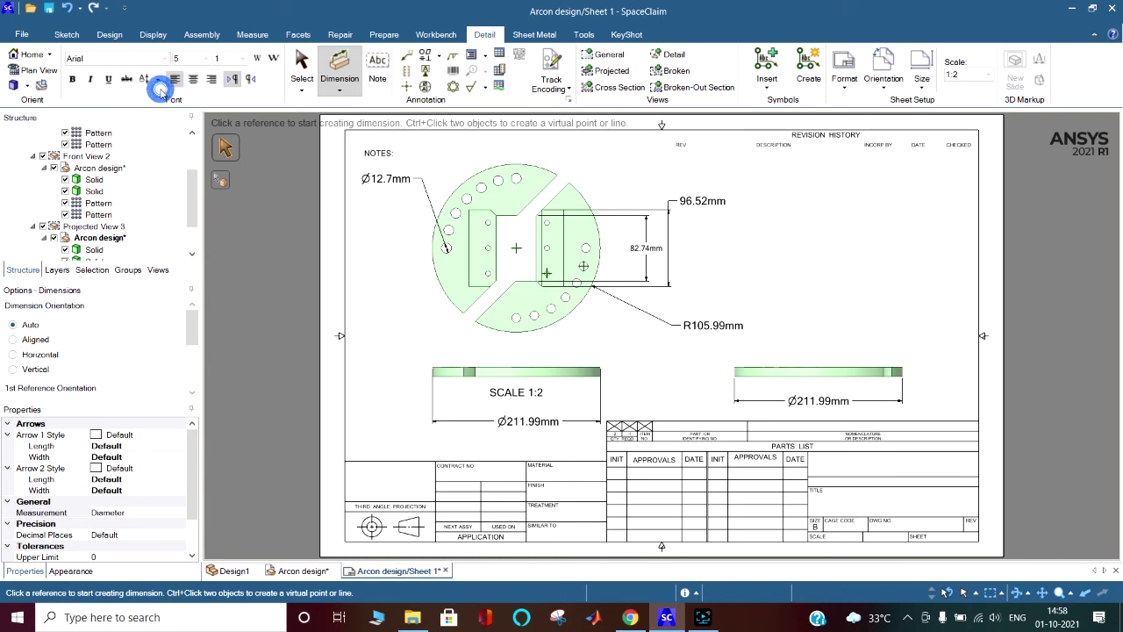
{"action": "left_click", "coordinate": [469, 272]}
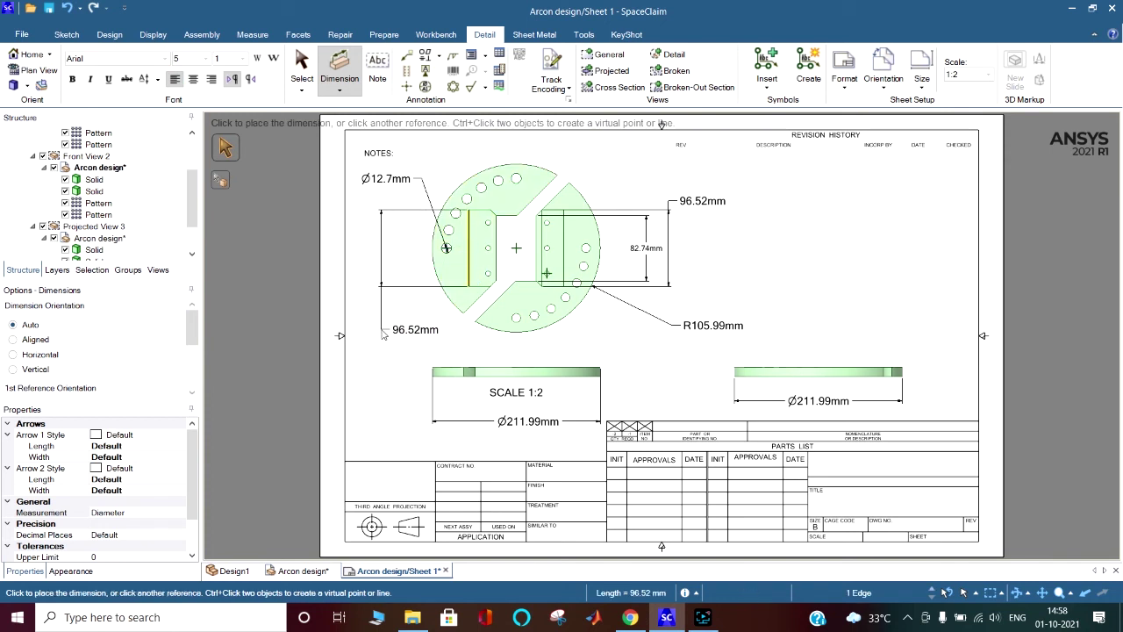
{"action": "left_click", "coordinate": [382, 331]}
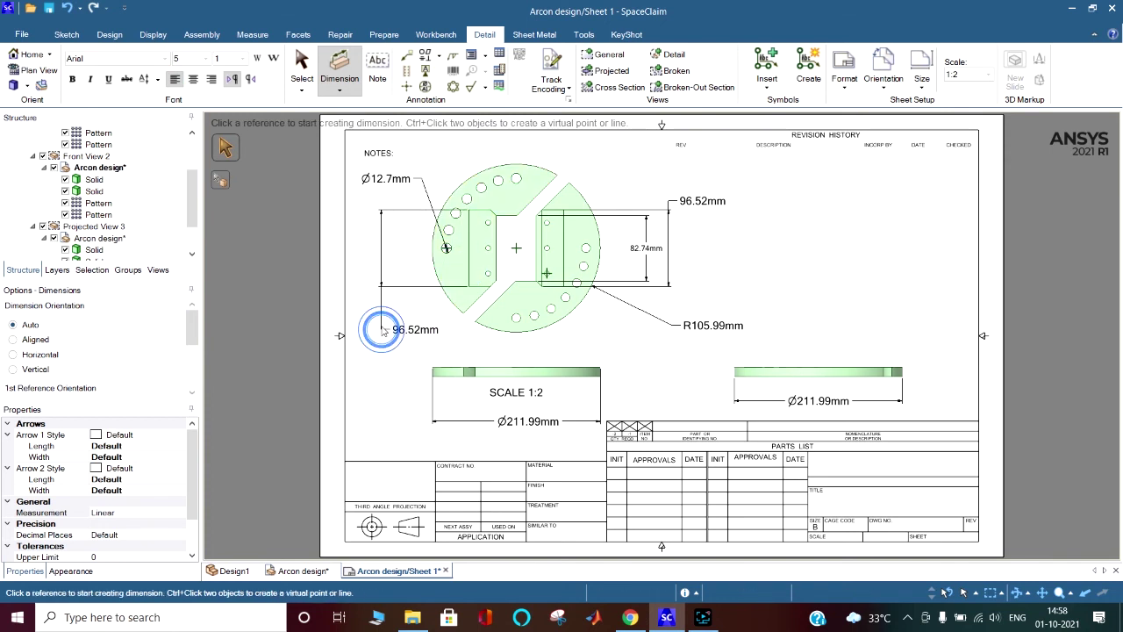
Step: Set the annotation font to Bahnschrift Light and dimension the left half's lower diagonal edge, placing the text below the disc
{"action": "left_click", "coordinate": [163, 58]}
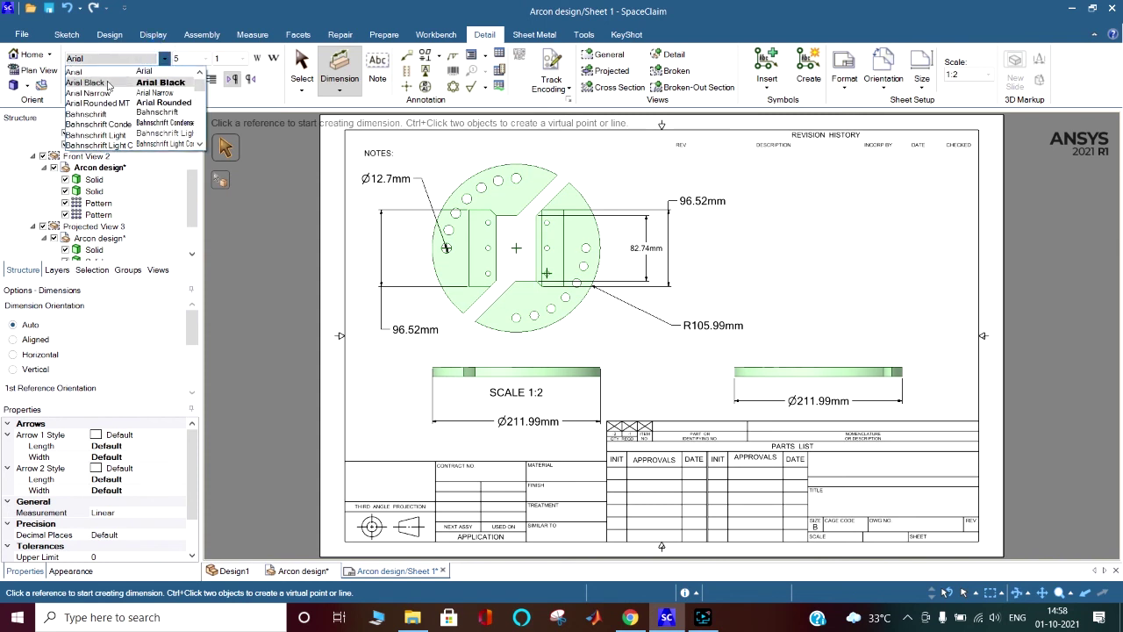
{"action": "left_click", "coordinate": [101, 136]}
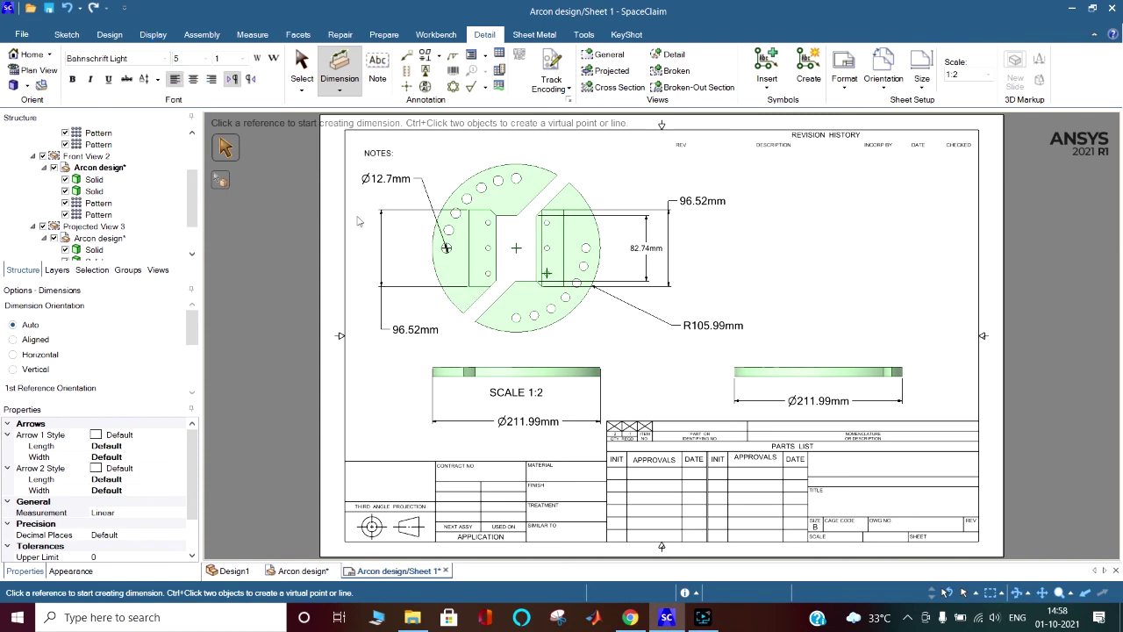
{"action": "left_click", "coordinate": [477, 304]}
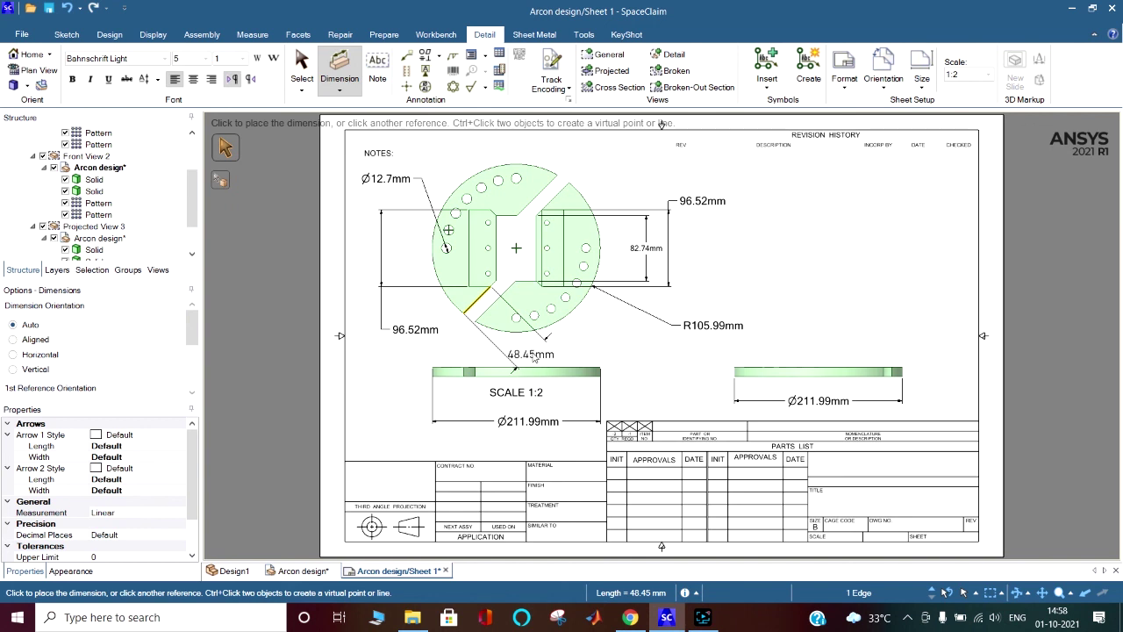
{"action": "left_click", "coordinate": [531, 355]}
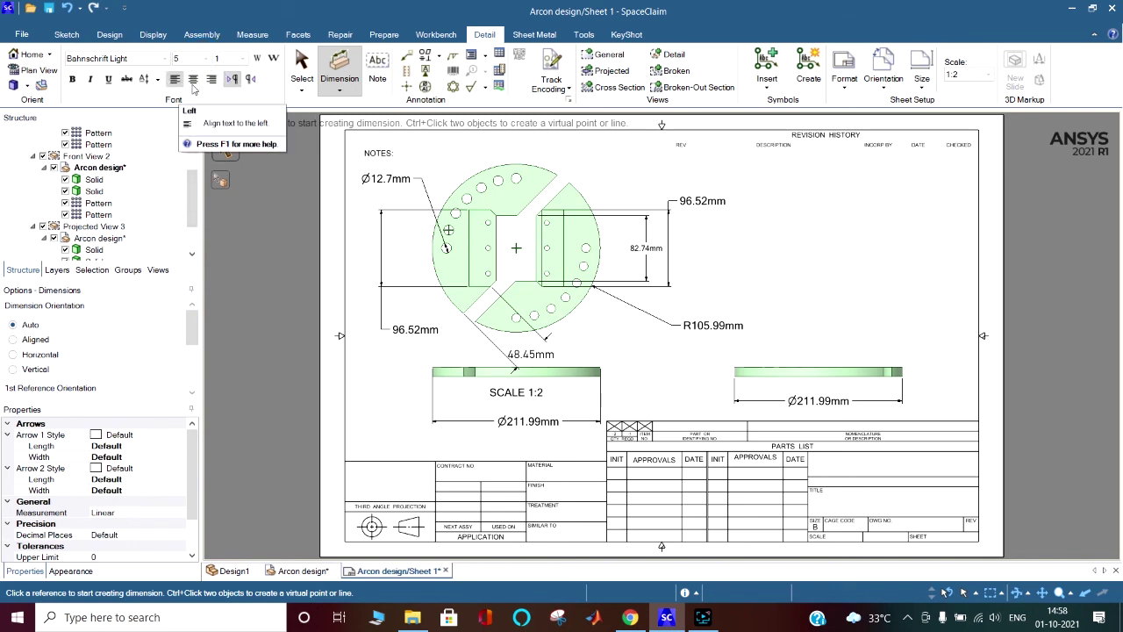
Step: Add a note reading "Arcon design" and position it over the centre of the circular view
{"action": "left_click", "coordinate": [303, 94]}
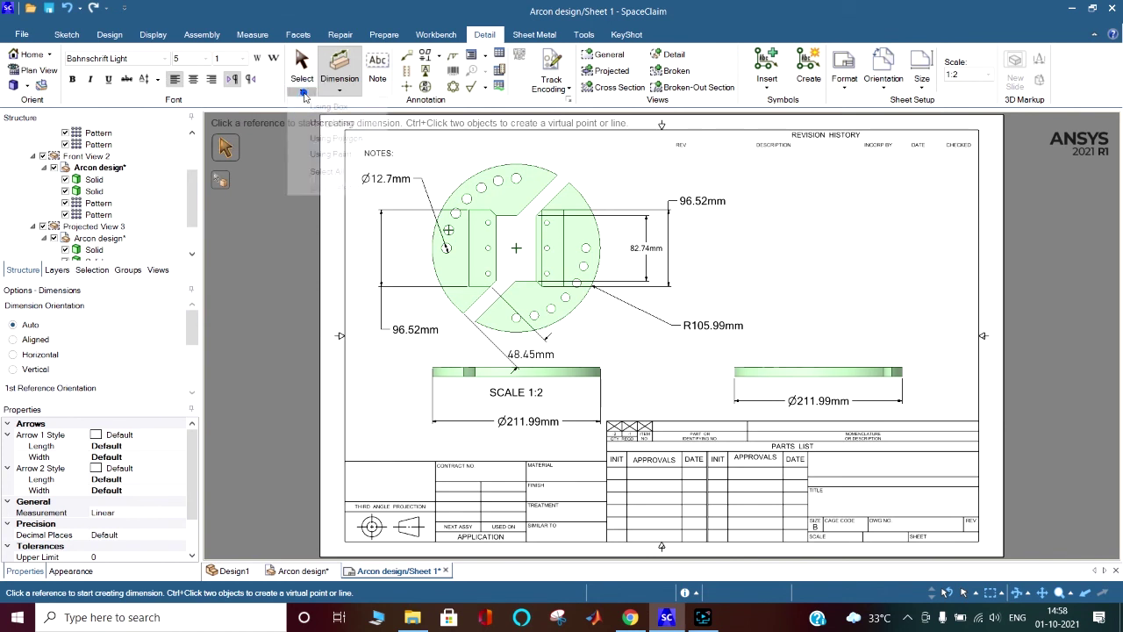
{"action": "left_click", "coordinate": [303, 92]}
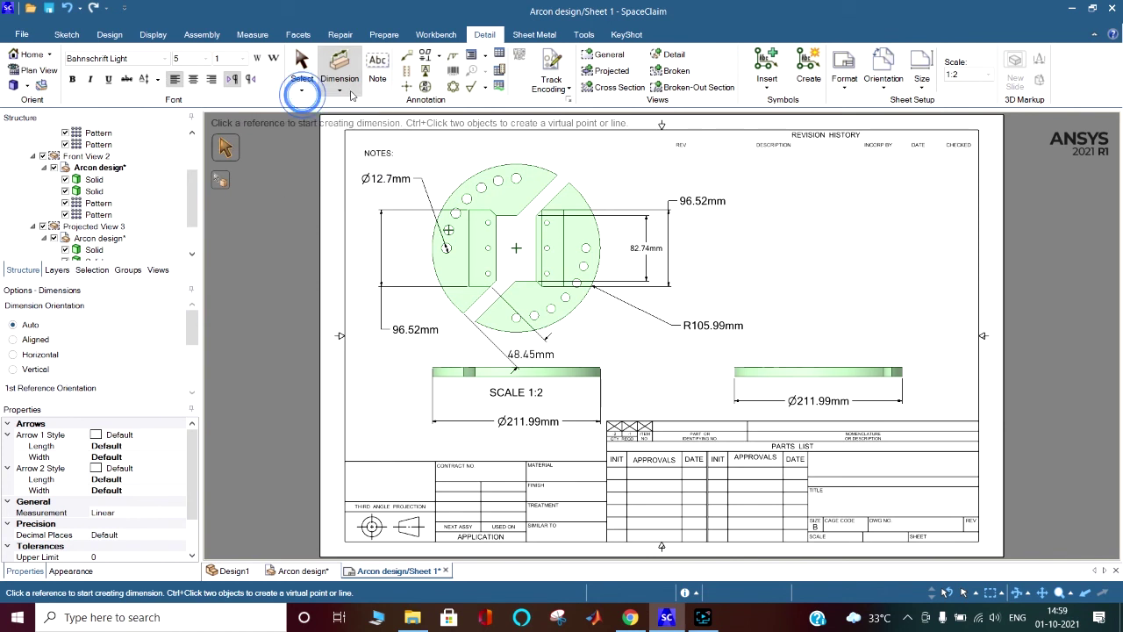
{"action": "left_click", "coordinate": [381, 67]}
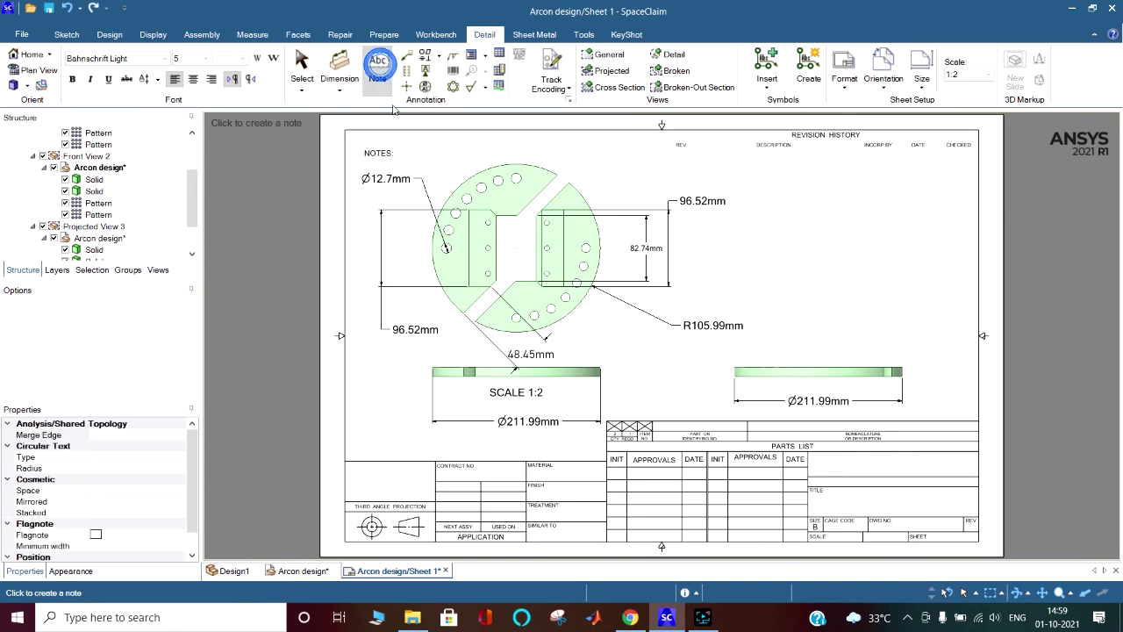
{"action": "left_click", "coordinate": [715, 237]}
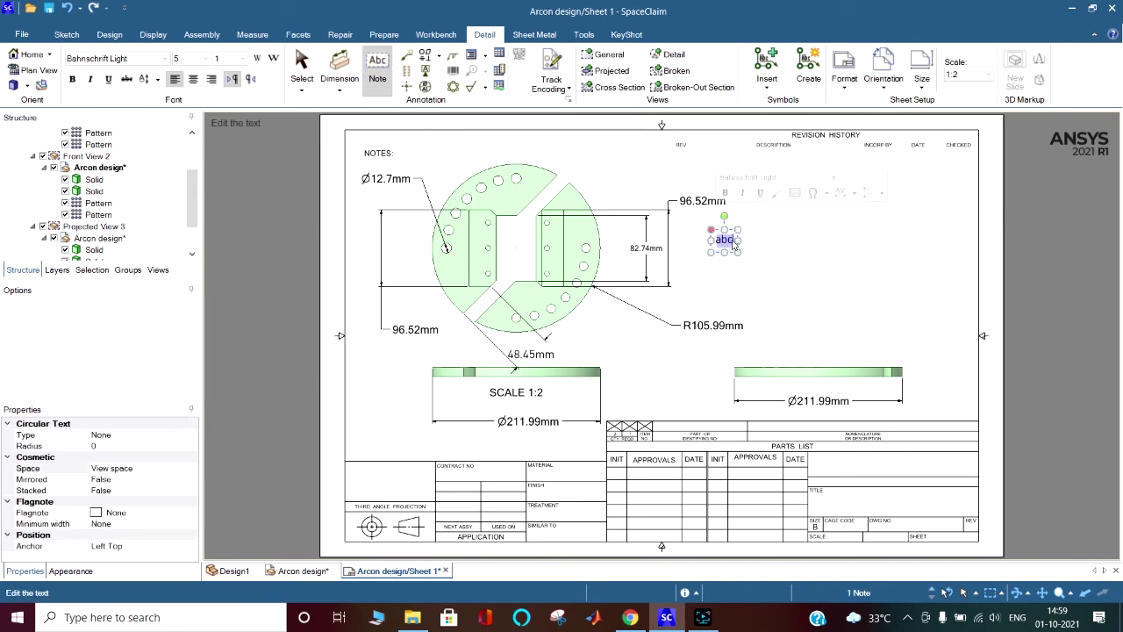
{"action": "left_click", "coordinate": [745, 238]}
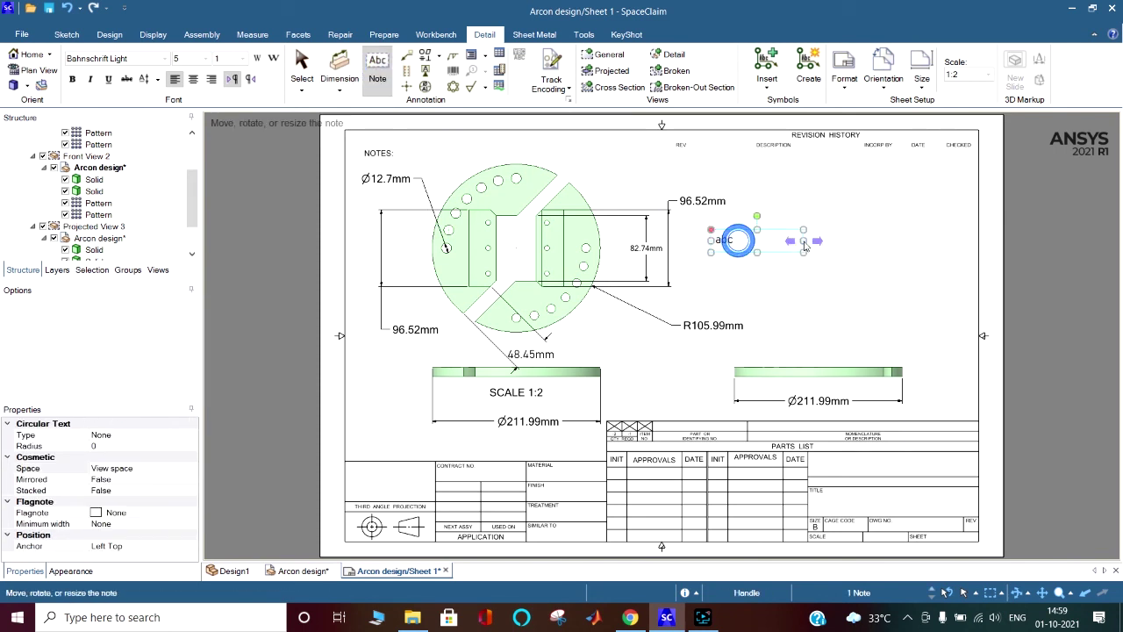
{"action": "left_click", "coordinate": [733, 239]}
{"action": "left_click_drag", "start_coordinate": [733, 239], "coordinate": [713, 243]}
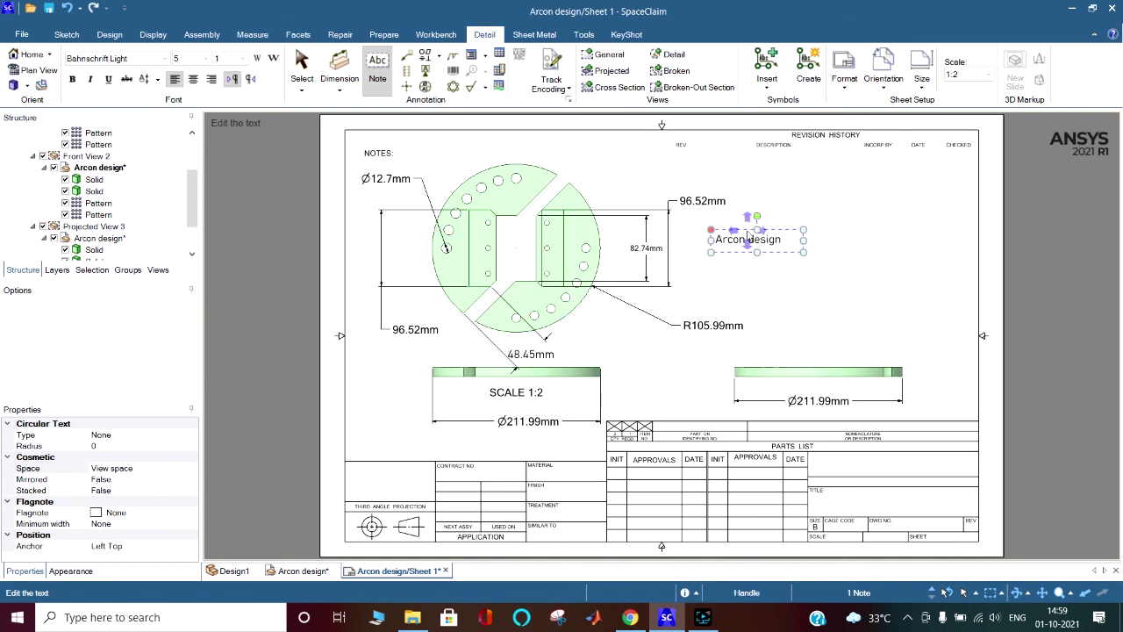
{"action": "left_click_drag", "start_coordinate": [713, 245], "coordinate": [481, 256]}
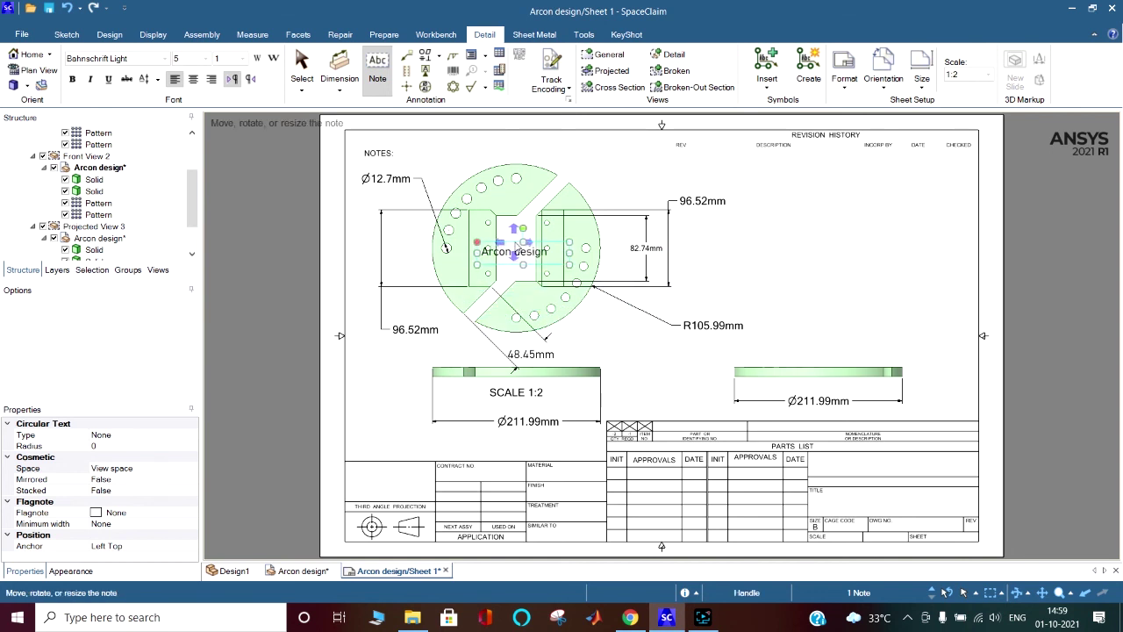
{"action": "left_click", "coordinate": [642, 338]}
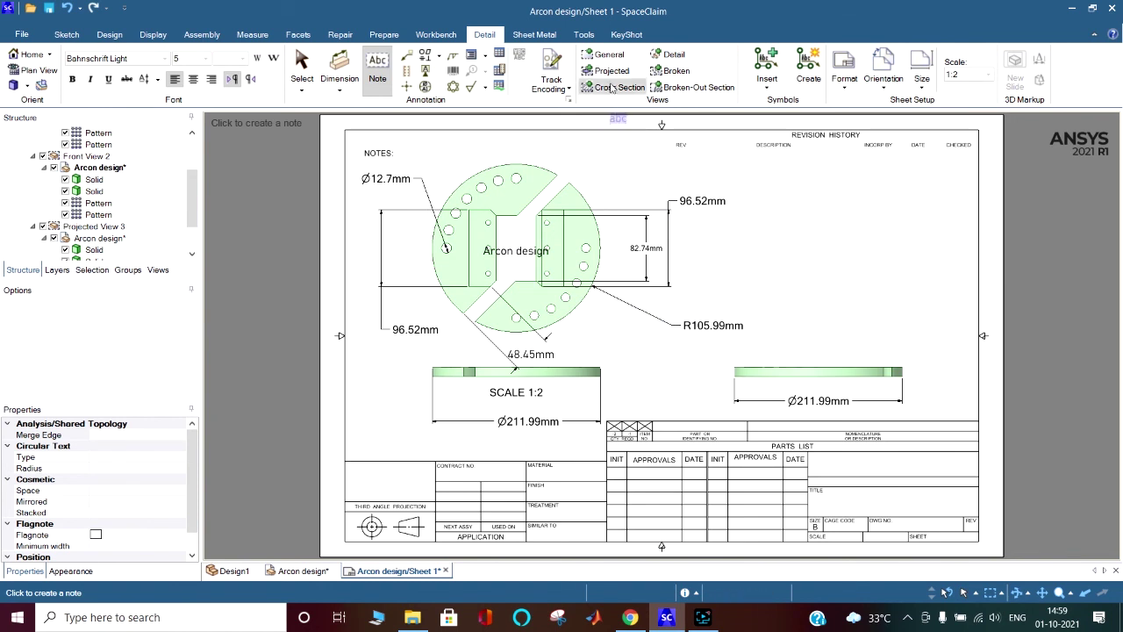
Step: Insert a general view of Arcon design in isometric orientation above the projected side view
{"action": "left_click", "coordinate": [608, 56]}
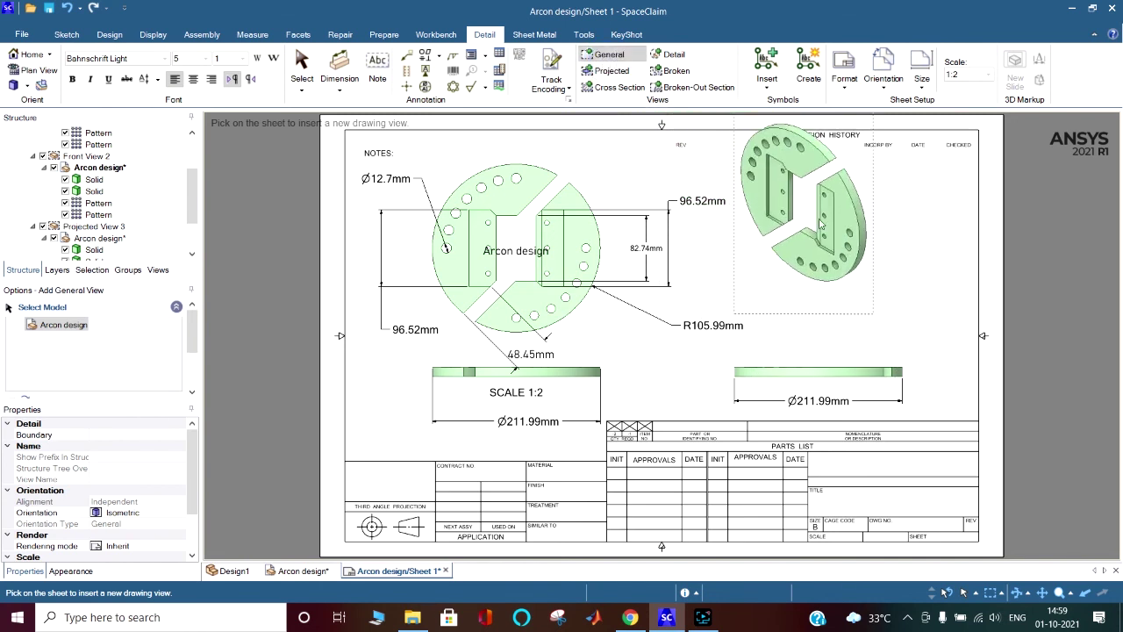
{"action": "left_click", "coordinate": [814, 260]}
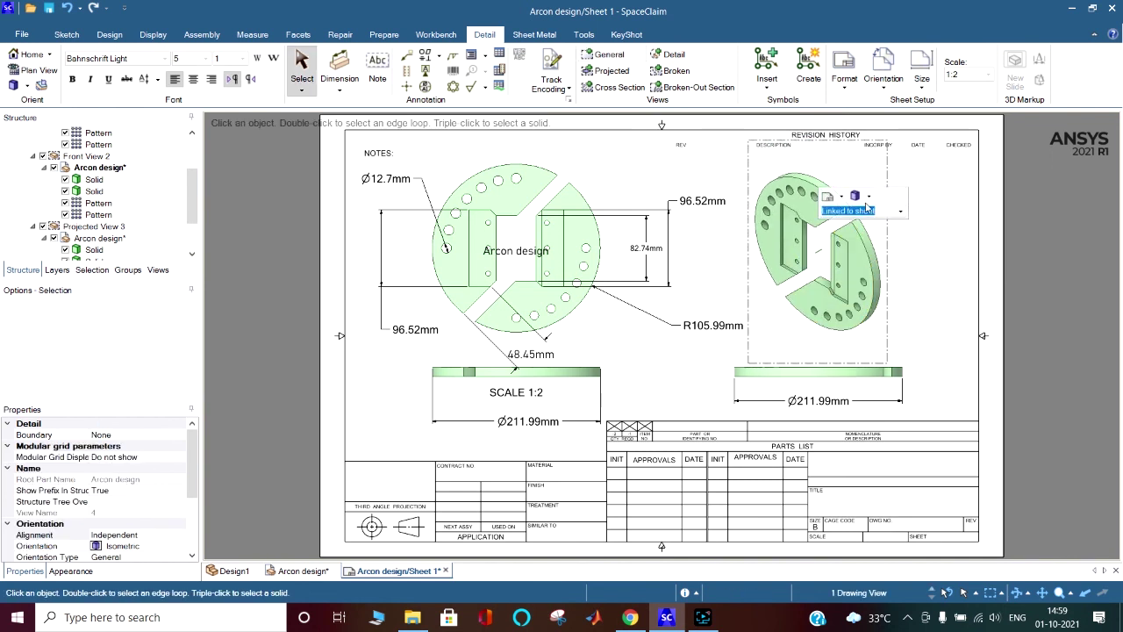
{"action": "left_click", "coordinate": [869, 200]}
{"action": "left_click", "coordinate": [890, 218]}
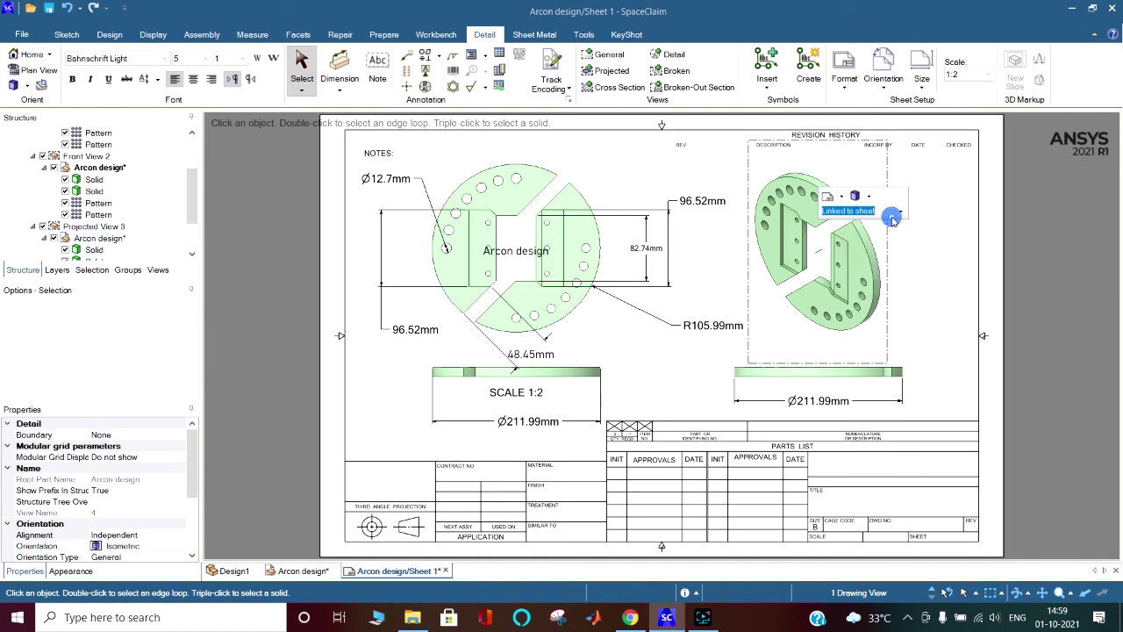
Step: Try the Trimetric and Top orientations on the new general view and return it to Isometric
{"action": "left_click", "coordinate": [868, 197]}
{"action": "left_click", "coordinate": [883, 230]}
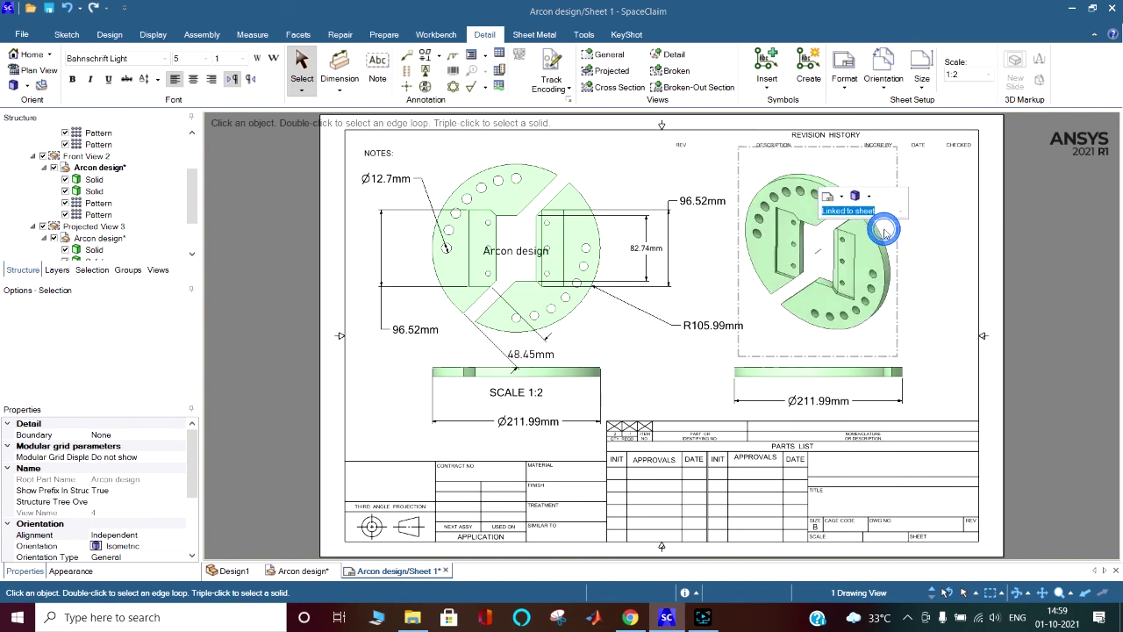
{"action": "left_click", "coordinate": [869, 197]}
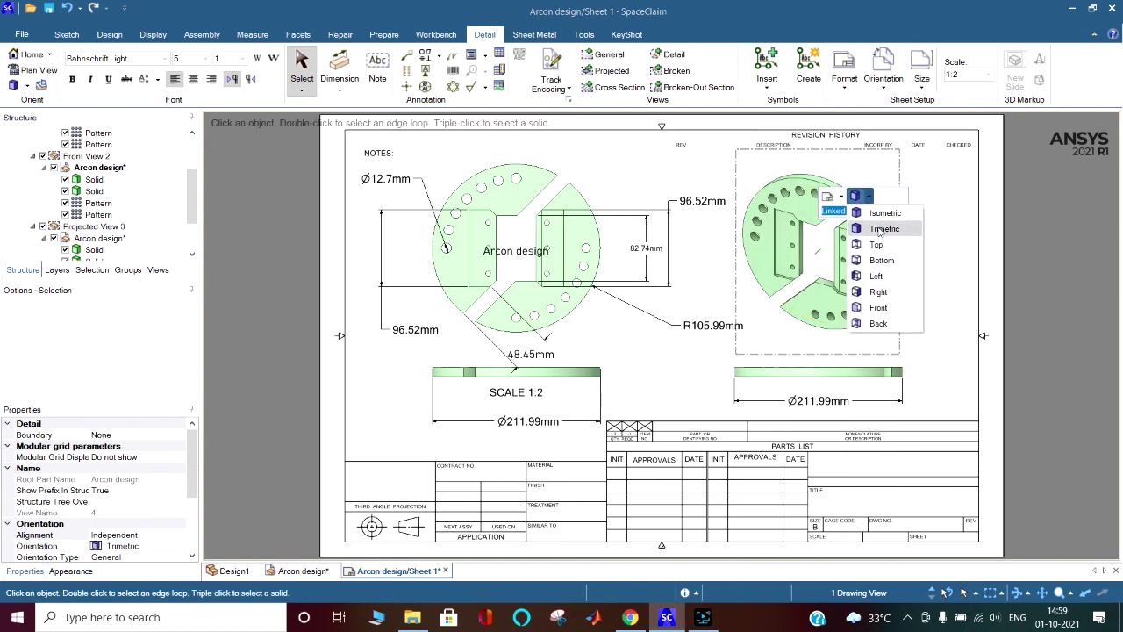
{"action": "left_click", "coordinate": [875, 244]}
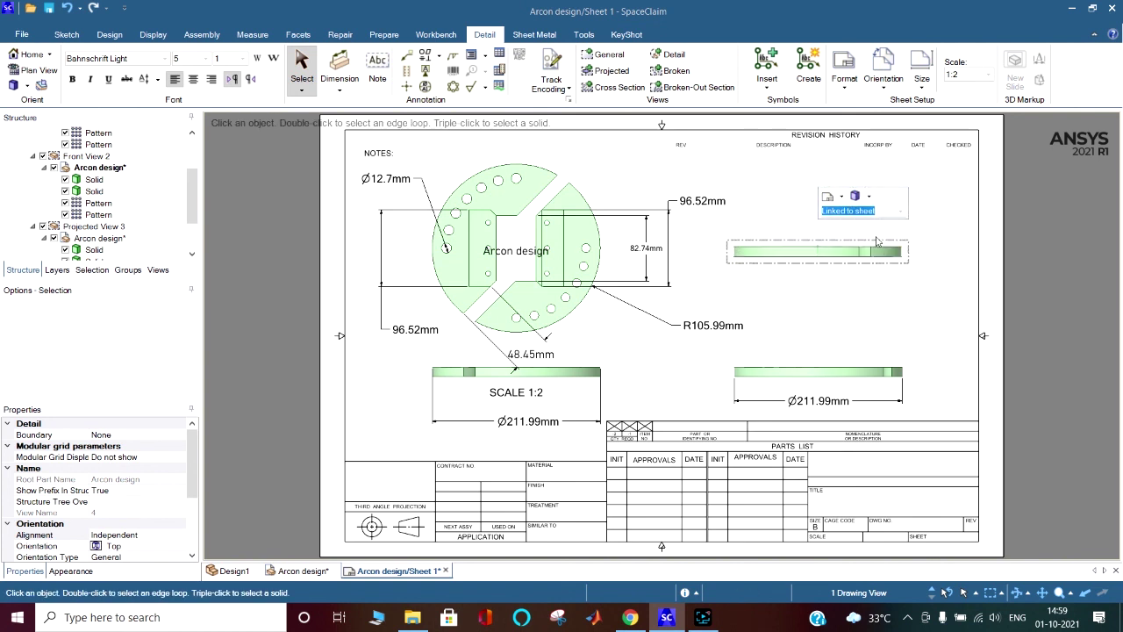
{"action": "left_click", "coordinate": [868, 197]}
{"action": "left_click", "coordinate": [882, 216]}
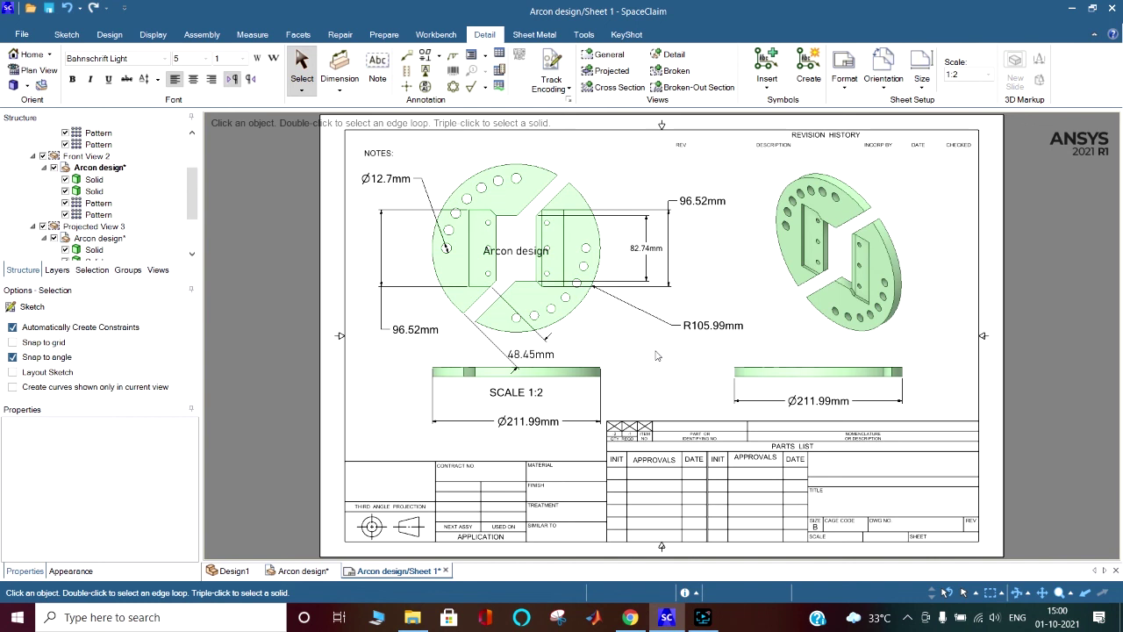
{"action": "left_click", "coordinate": [702, 617]}
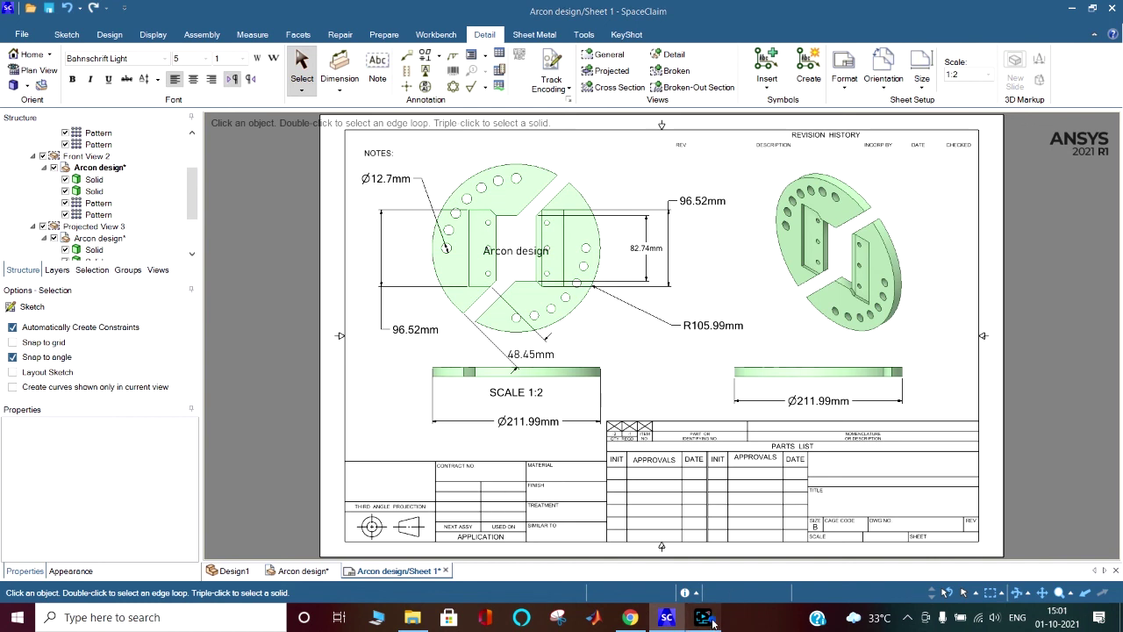